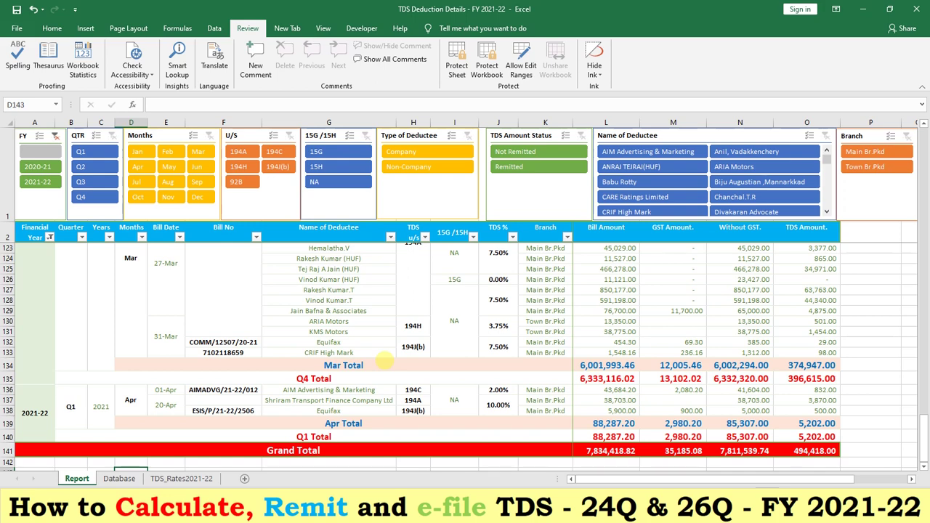
Step: Filter the pivot report to FY 2020-21 in the FY slicer and scroll through the results
left_click(178, 308)
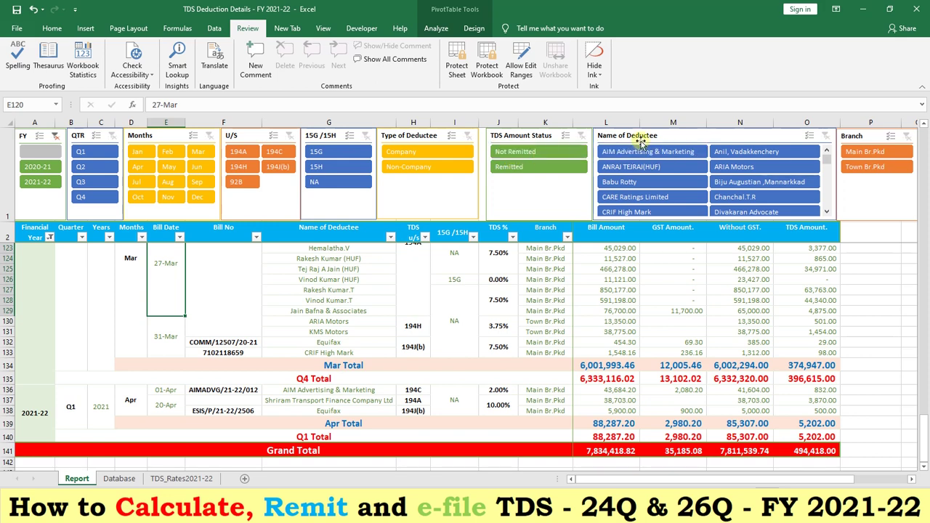
left_click_drag(725, 481, 774, 481)
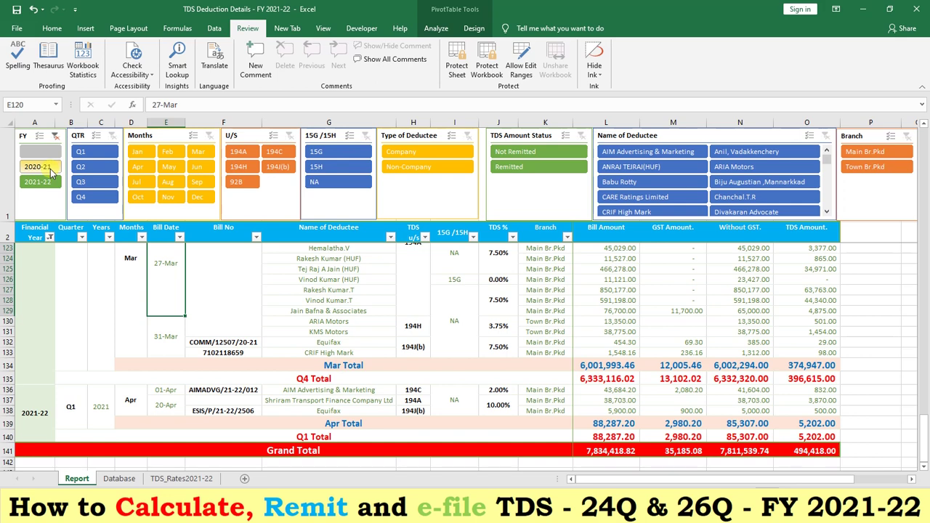
left_click(51, 173)
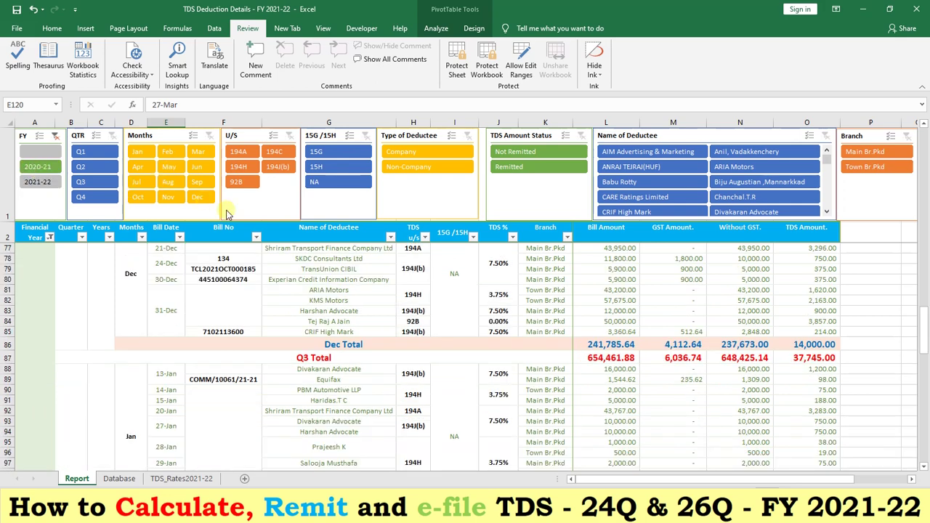
left_click_drag(922, 323, 924, 436)
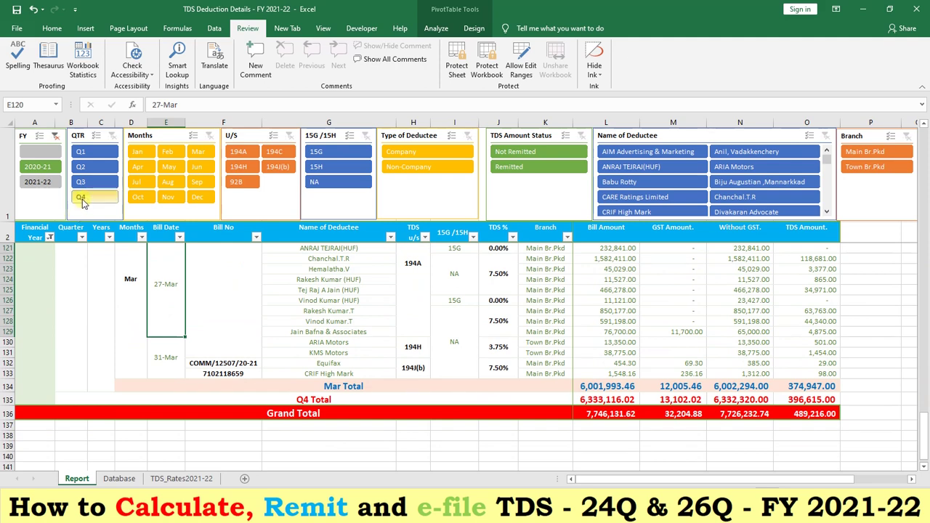
Step: Filter the report to quarter Q4 in the QTR slicer
left_click(83, 198)
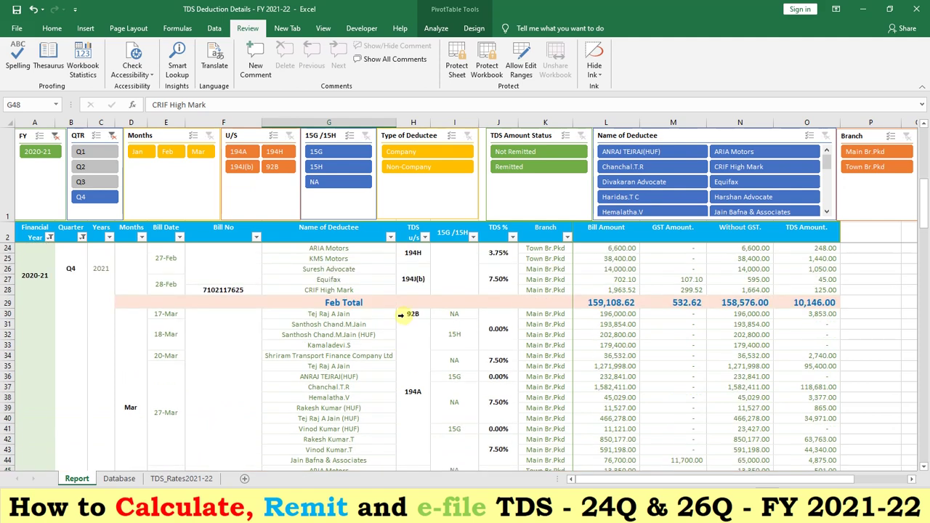
scroll(400, 315, "down", 2)
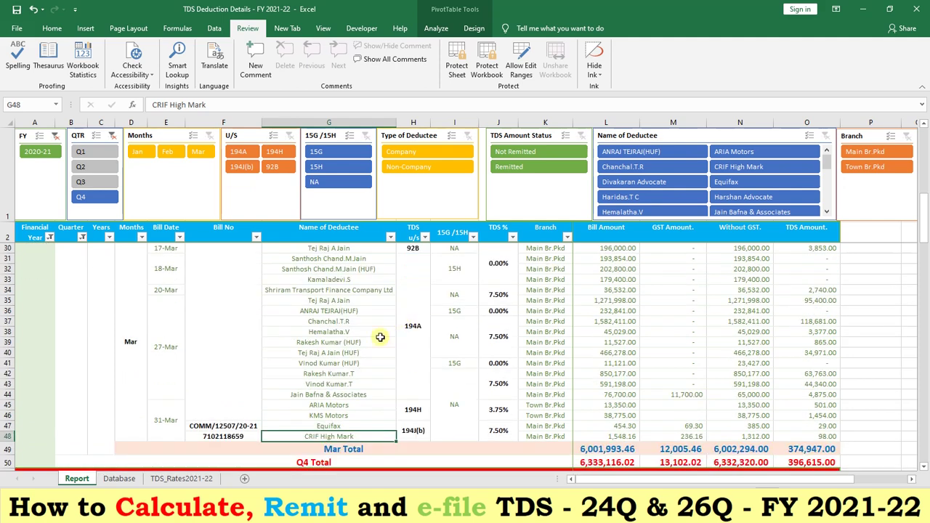
scroll(380, 337, "up", 9)
Step: Review the Jan, Feb and Mar Total rows of the Q4 report
left_click(367, 402)
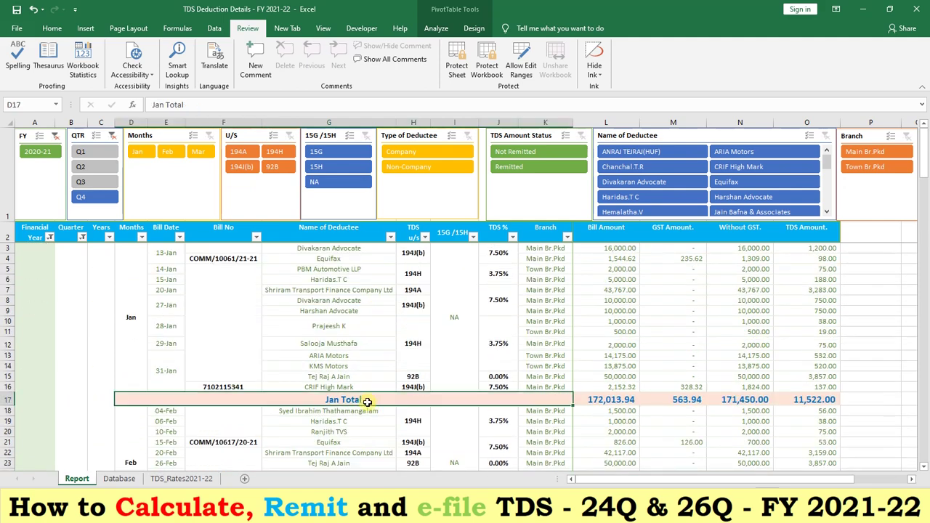
scroll(368, 402, "down", 5)
left_click(353, 364)
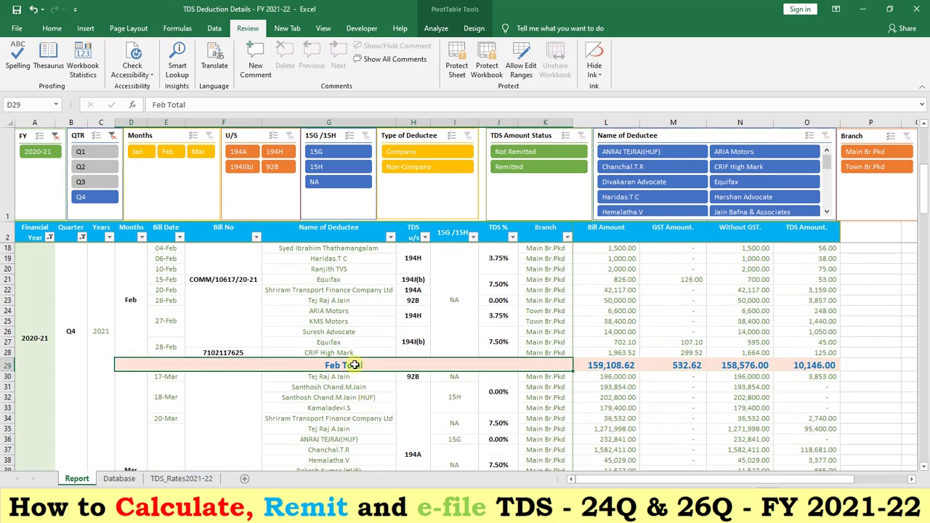
scroll(353, 365, "down", 6)
left_click(347, 387)
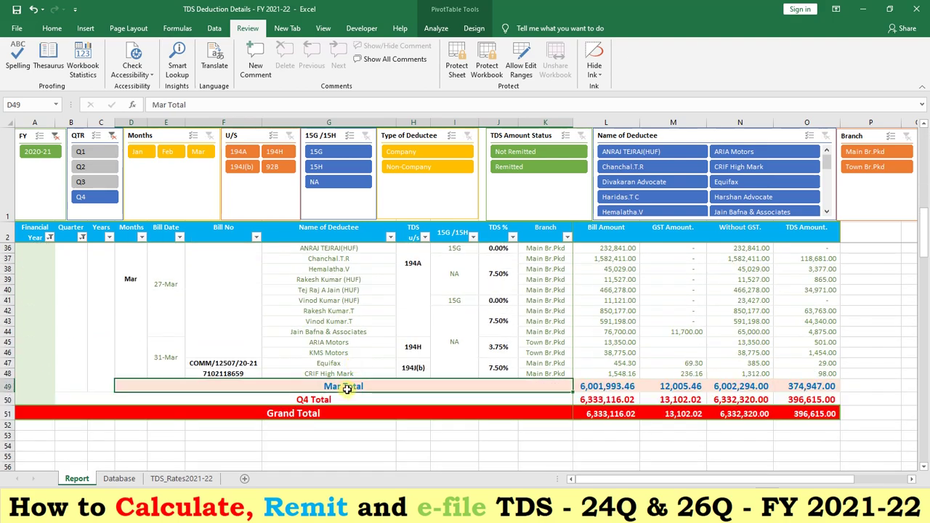
scroll(385, 393, "up", 11)
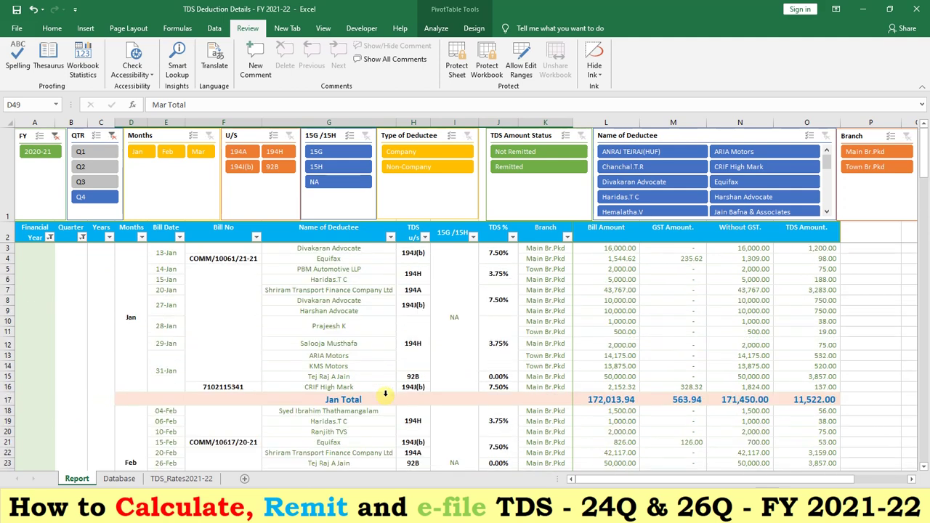
Step: Narrow the report to March only in the Months slicer
scroll(385, 393, "down", 8)
scroll(385, 393, "down", 3)
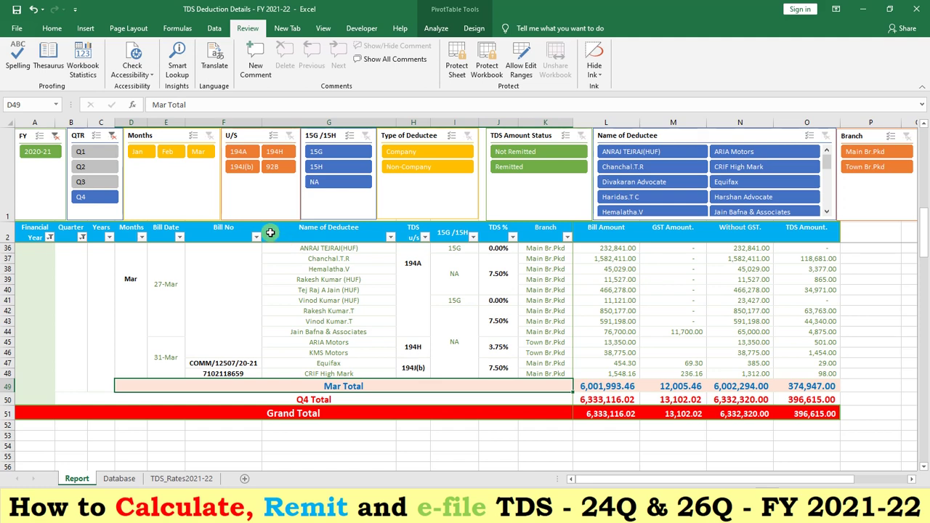
left_click(204, 152)
scroll(393, 376, "up", 10)
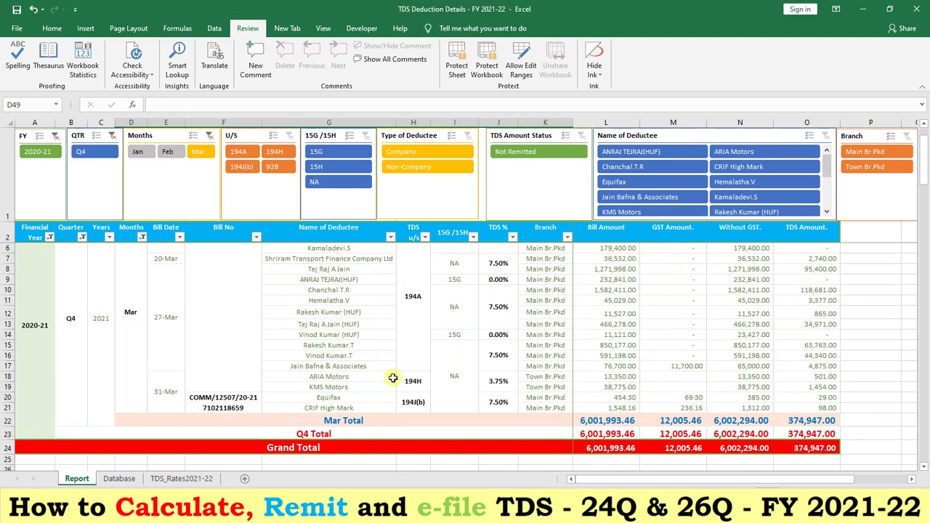
Step: Filter the March report to section 194A in the U/S slicer, giving 369,012.00 TDS total
scroll(392, 377, "down", 1)
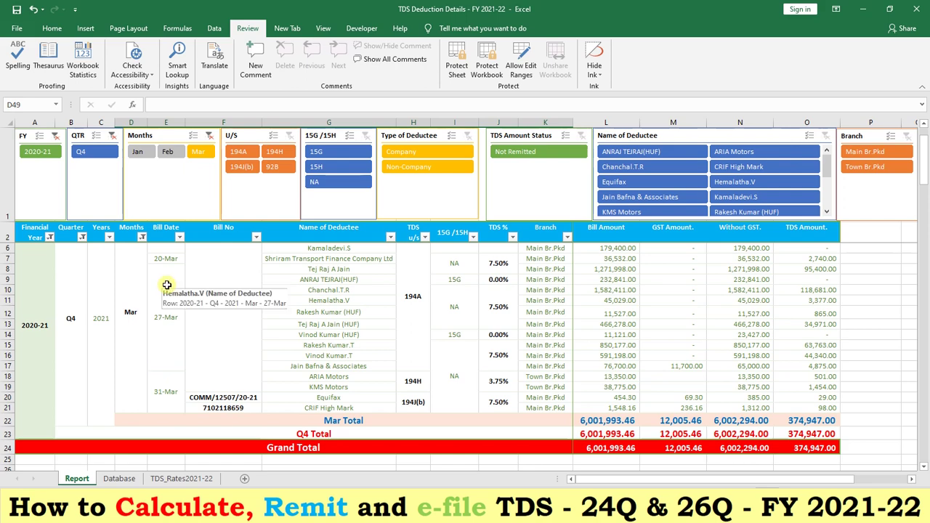
scroll(352, 349, "up", 1)
scroll(351, 348, "down", 1)
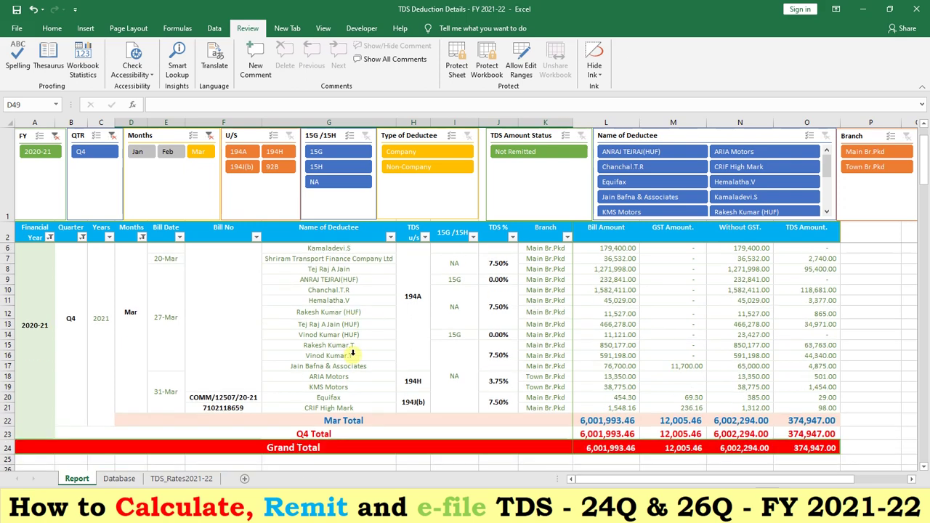
left_click(244, 153)
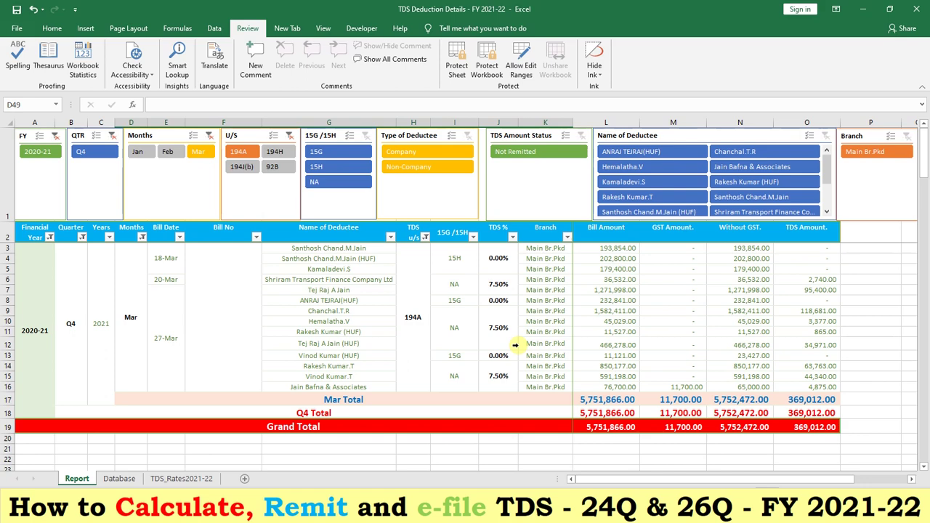
Step: Try Company and Non-Company deductee types, clear that filter, then show only 15G declarations
left_click(427, 152)
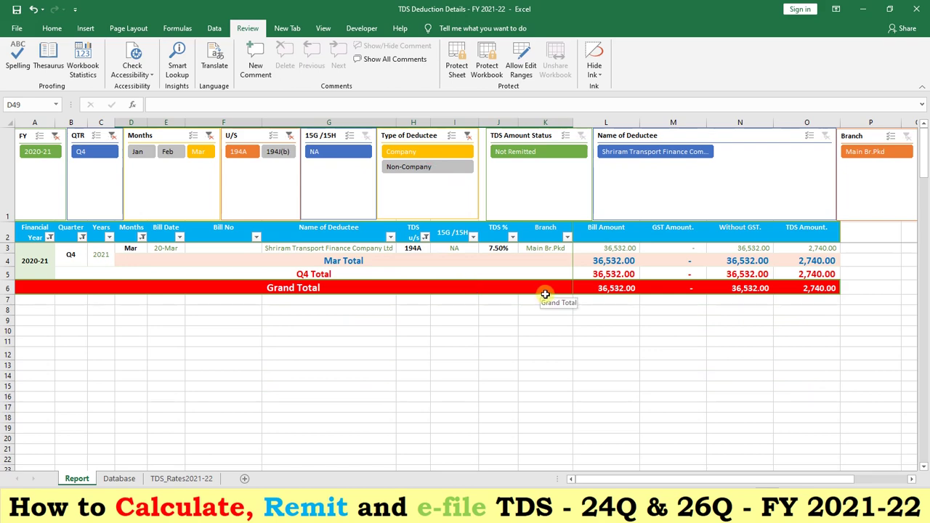
left_click(427, 167)
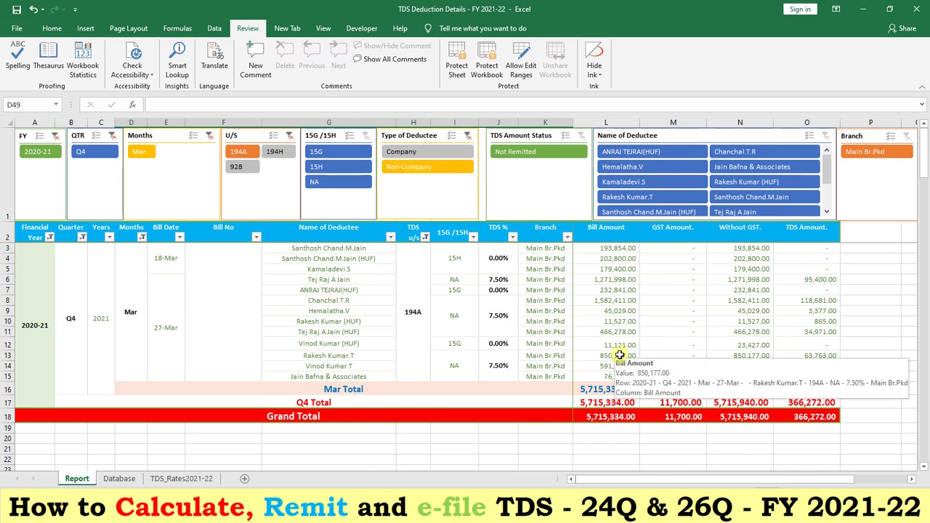
left_click(468, 138)
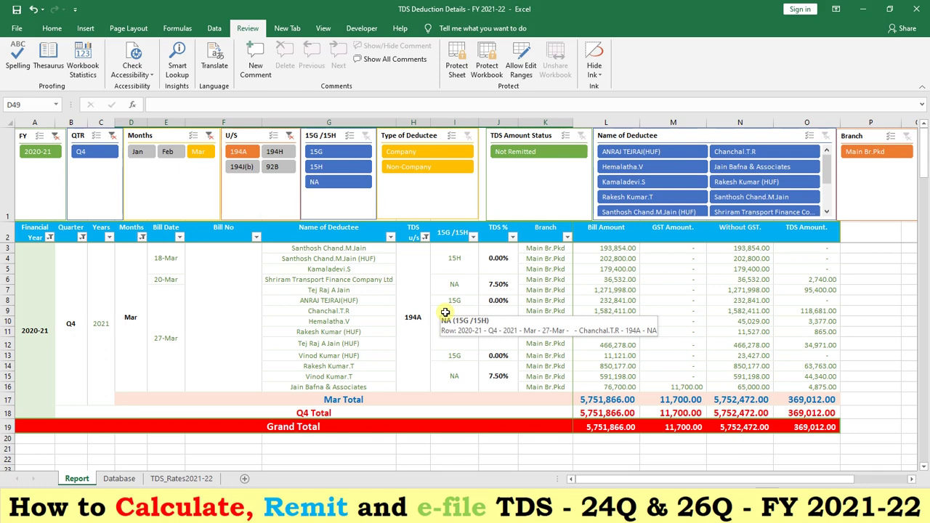
left_click(338, 154)
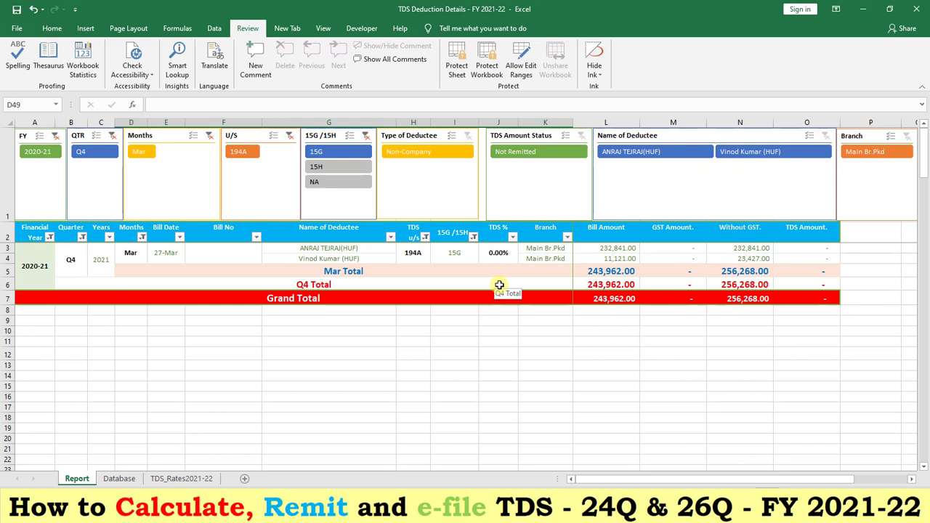
Step: Check the row amounts, try the 15H and NA filters, then clear the 15G/15H slicer
left_click(755, 258)
left_click(799, 249)
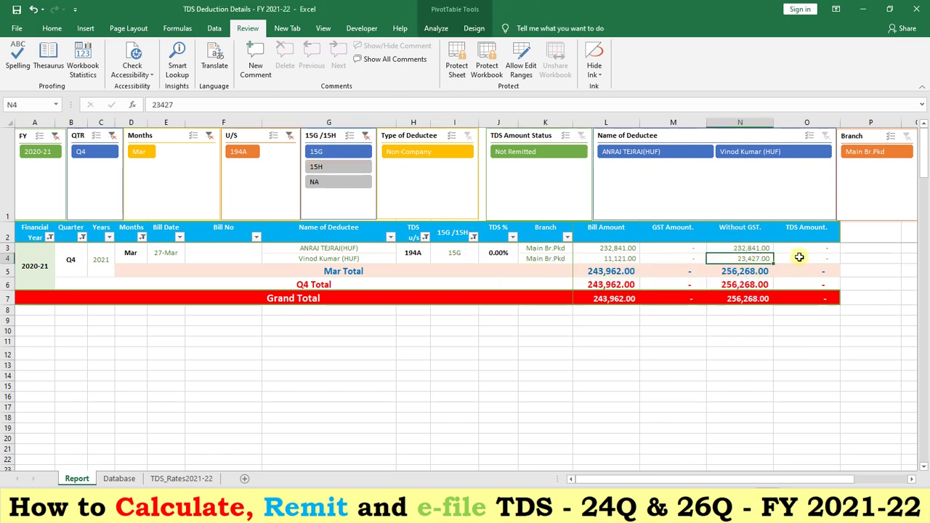
left_click(333, 168)
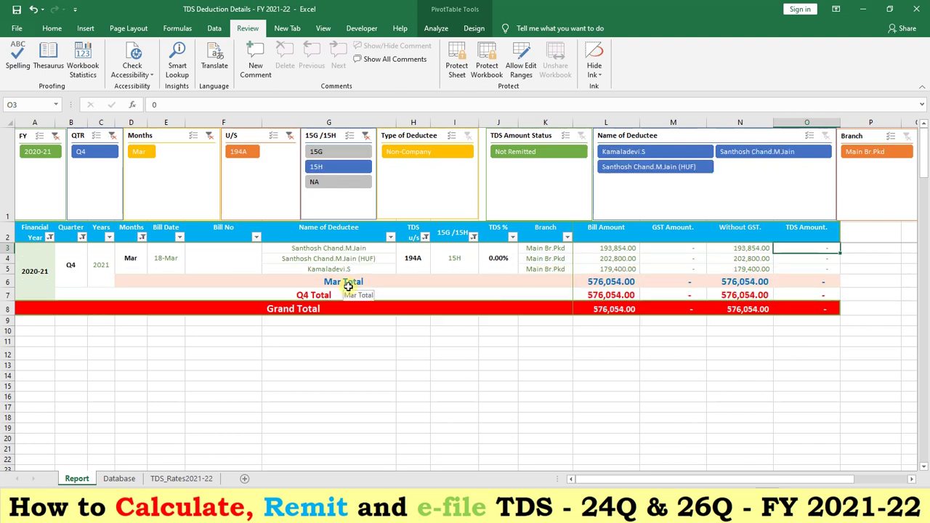
left_click(342, 189)
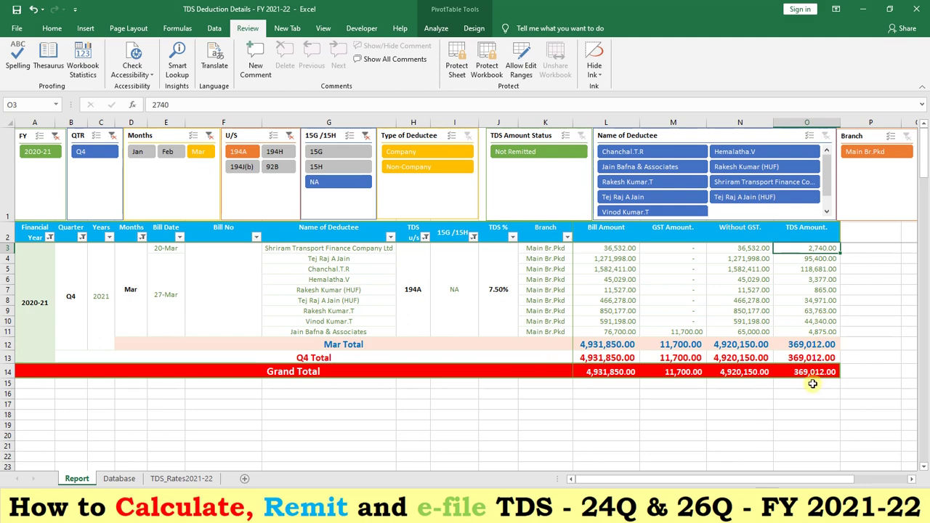
left_click(366, 135)
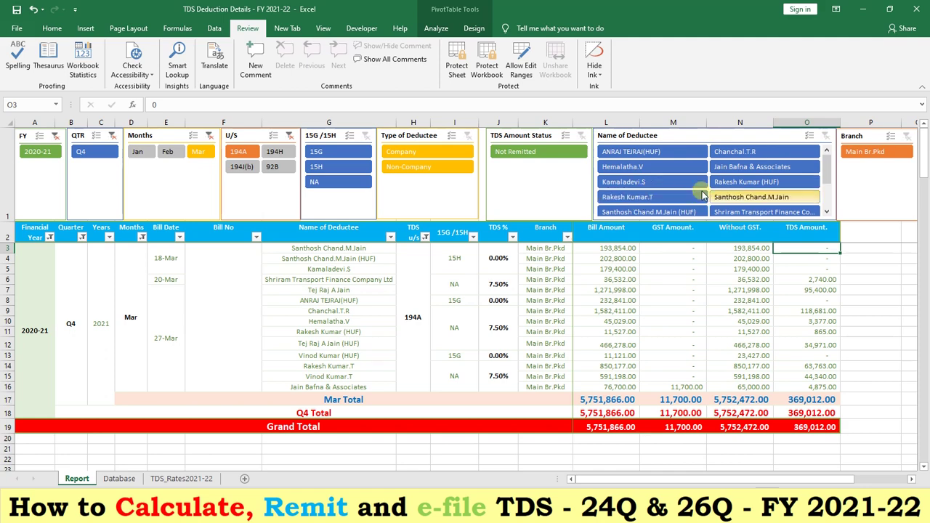
Step: Filter to one deductee, clear the slicers, then select Main Br.Pkd plus Town Br.Pkd branches
left_click(752, 166)
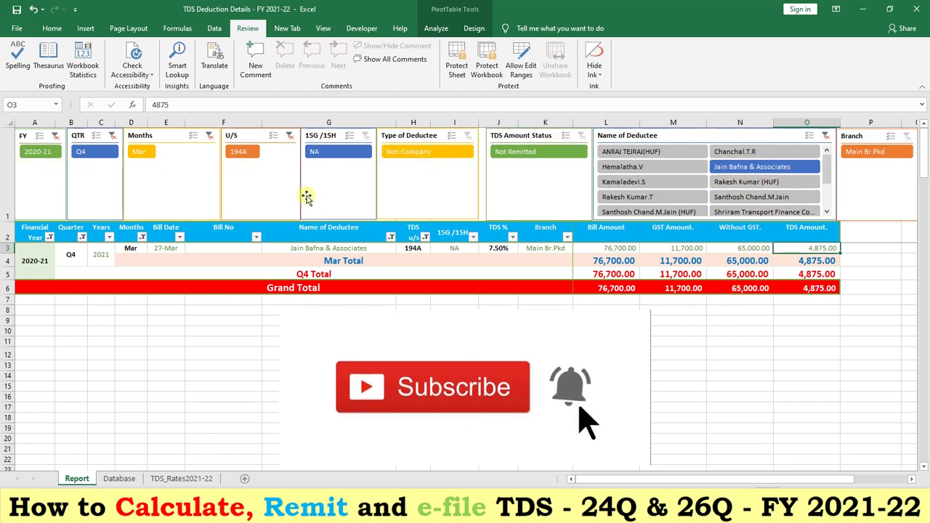
key("alt+c")
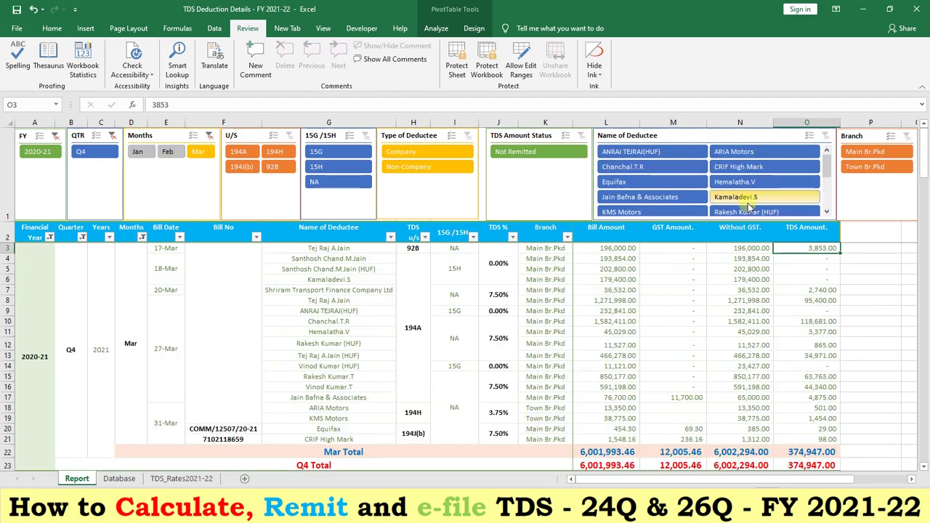
key("ctrl+z")
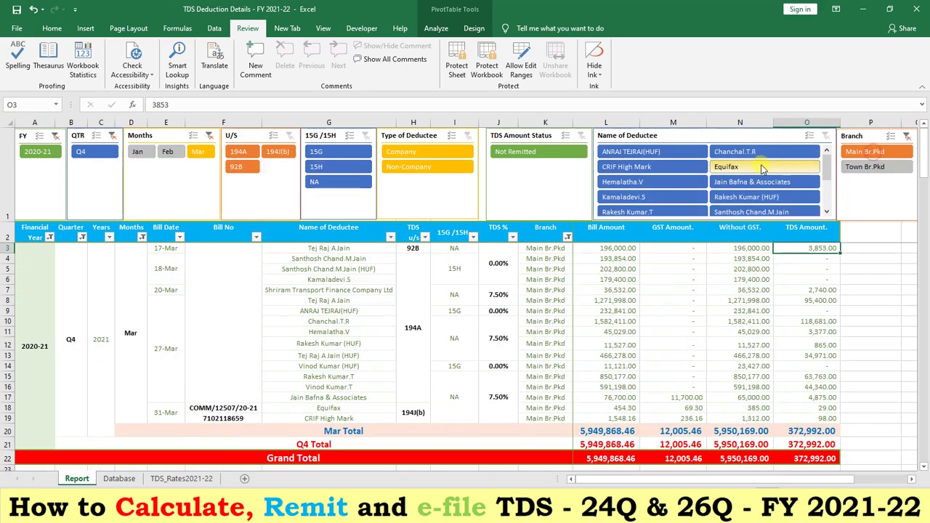
scroll(716, 263, "down", 1)
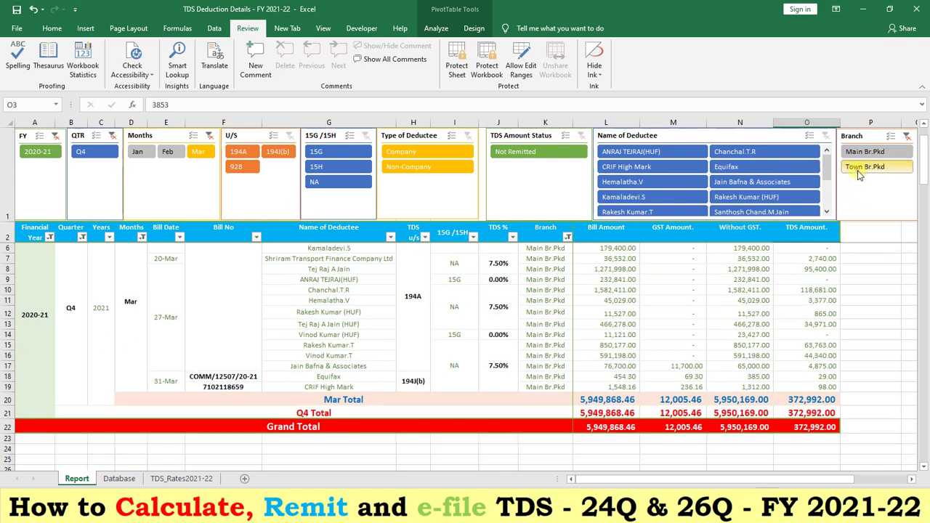
left_click(863, 167, "ctrl")
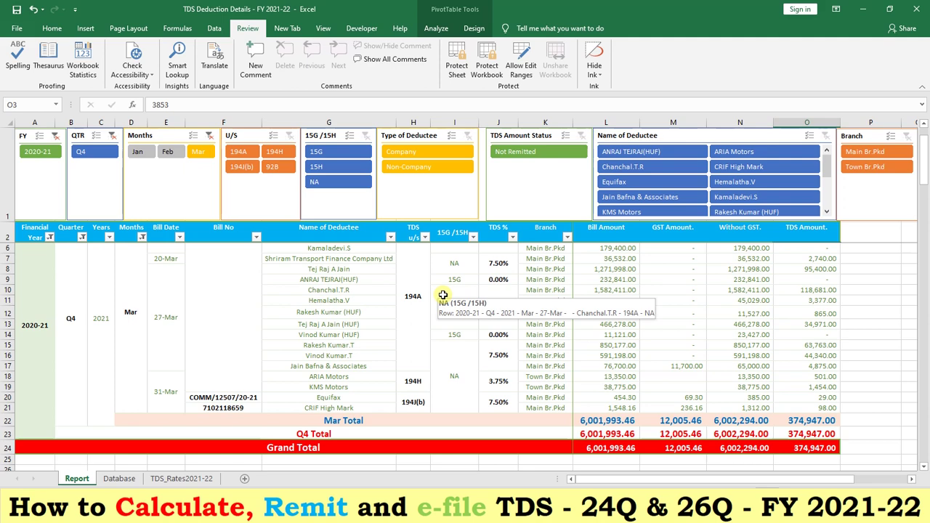
Step: Clear the Months, QTR and FY slicer filters to show all periods
left_click(210, 135)
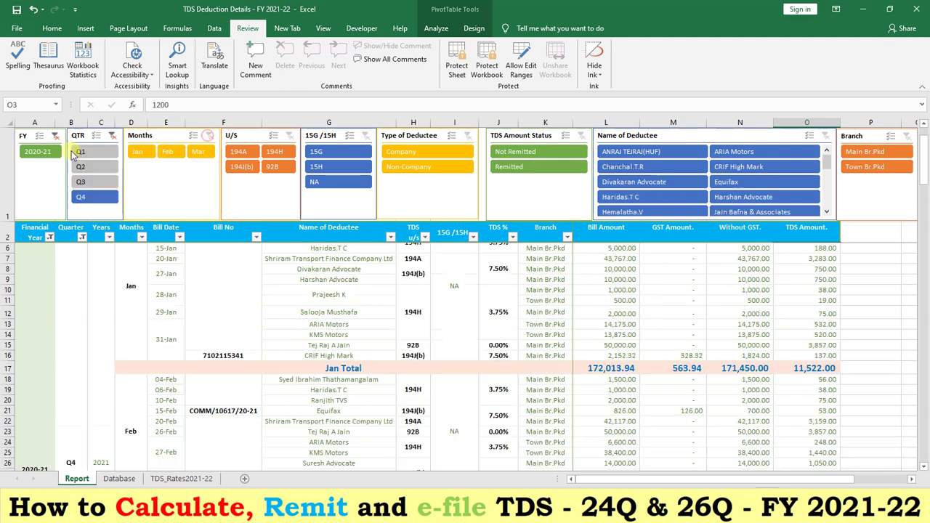
left_click(111, 136)
left_click(57, 136)
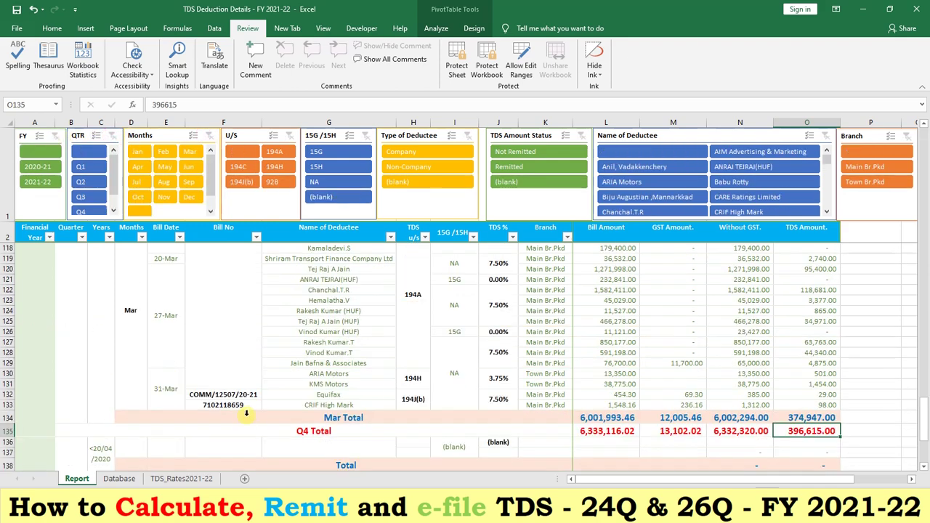
Step: On the Database sheet, review the latest April 2021 entries and select empty row 127
left_click(120, 478)
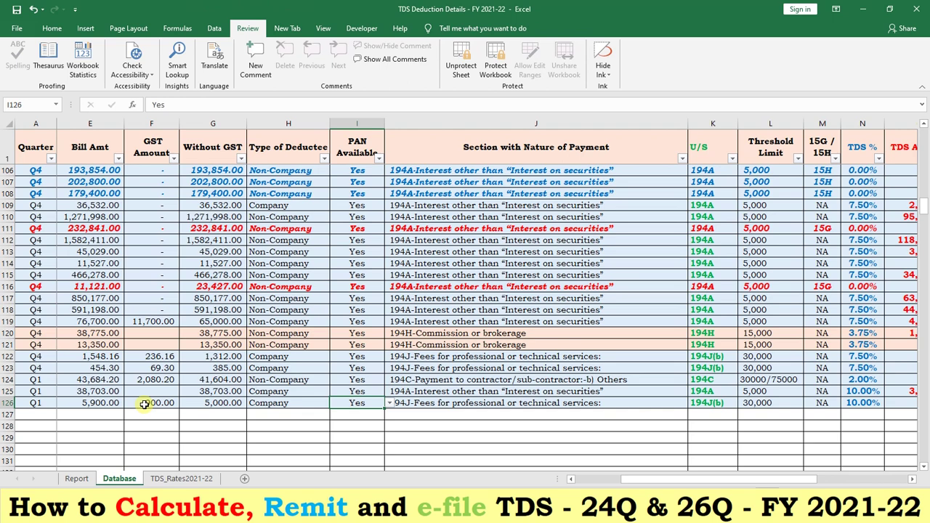
left_click_drag(630, 479, 513, 480)
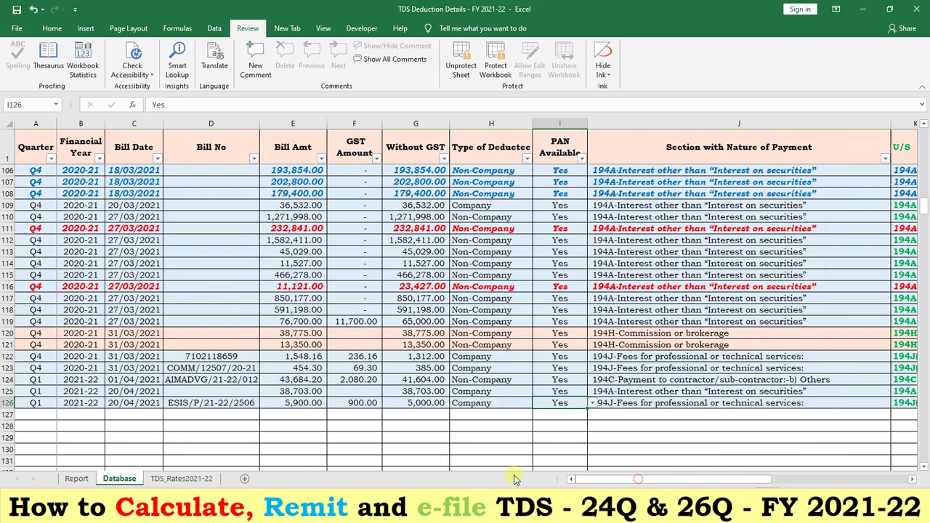
left_click(45, 412)
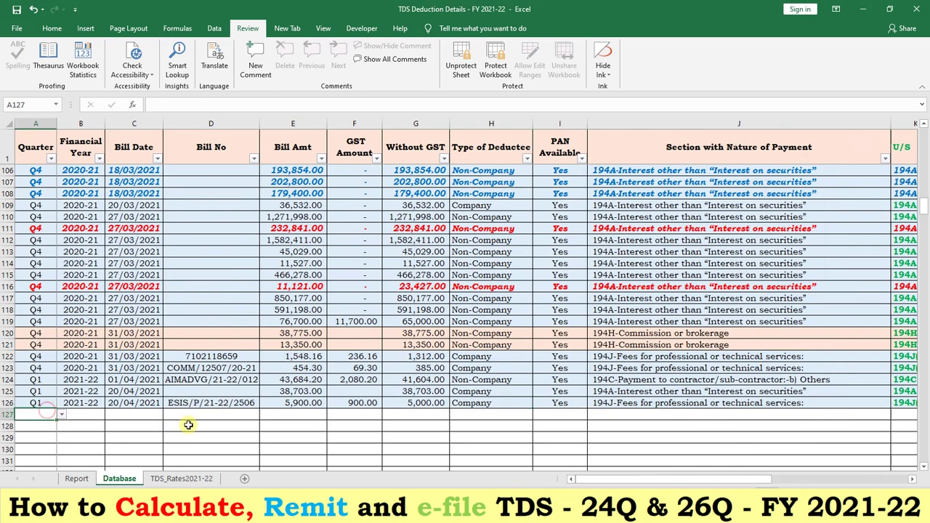
mouse_move(924, 206)
left_mouse_down()
mouse_move(924, 134)
mouse_move(925, 212)
left_mouse_up()
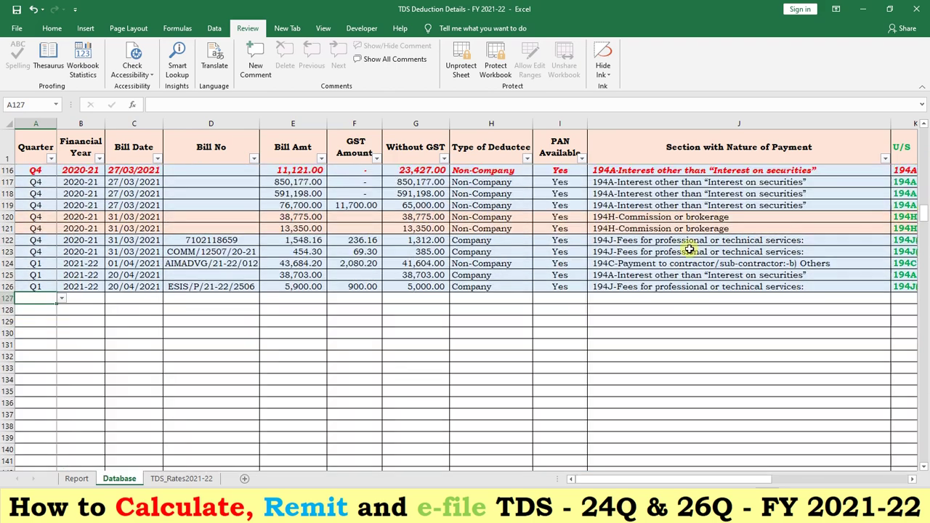
scroll(261, 299, "up", 1)
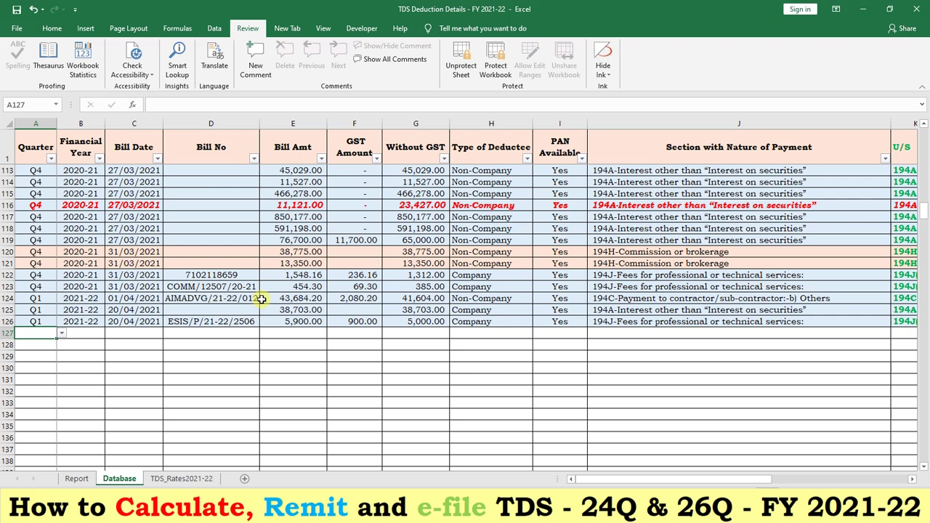
scroll(262, 298, "up", 1)
key("Up")
key("Up")
key("Up")
key("Right")
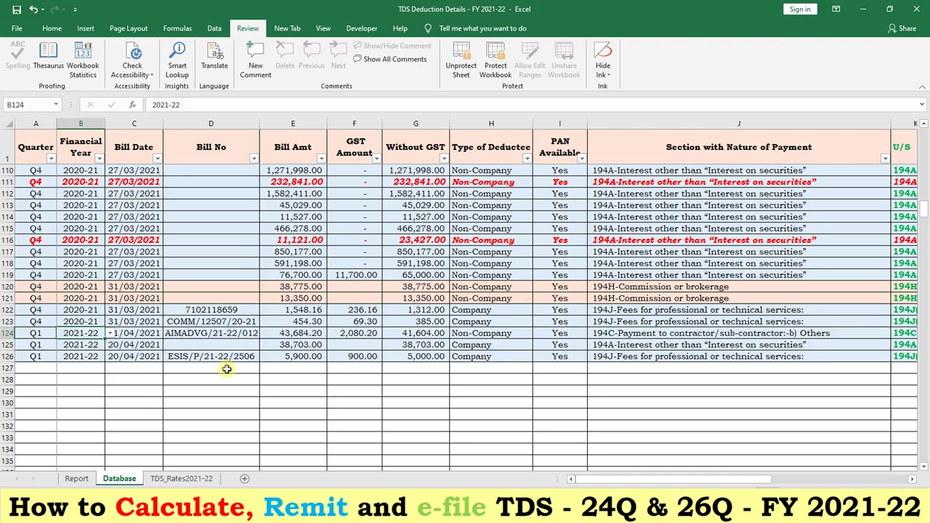
left_click(33, 368)
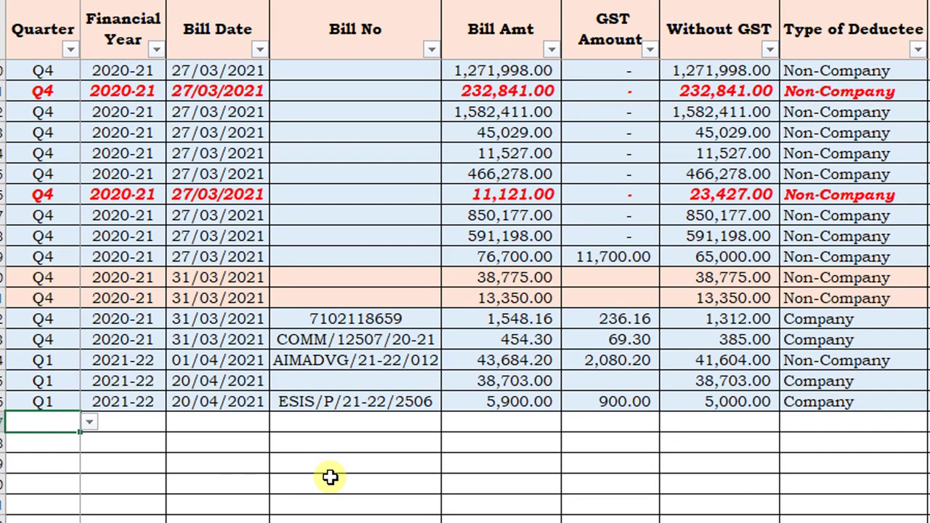
Step: Set the new row's quarter to Q1 and financial year to 2021-22 from the dropdowns
key("alt+Down")
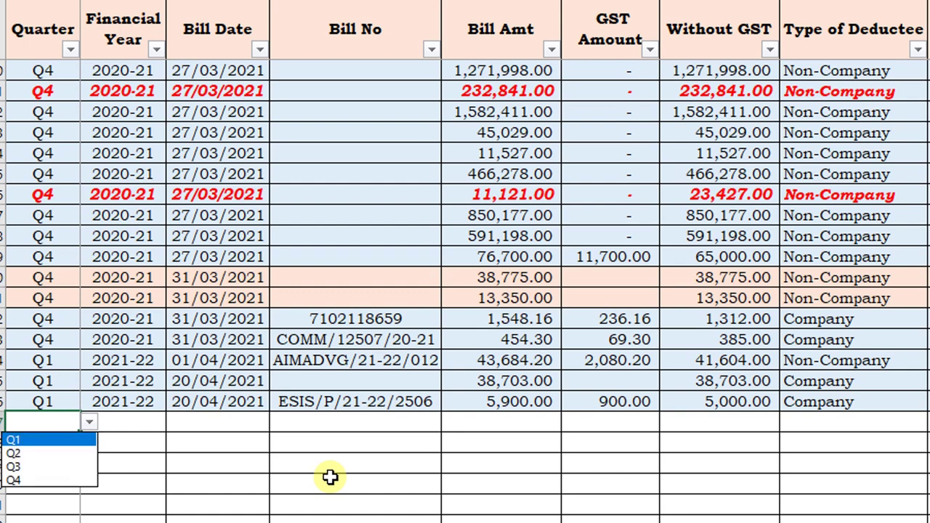
key("Return")
key("Tab")
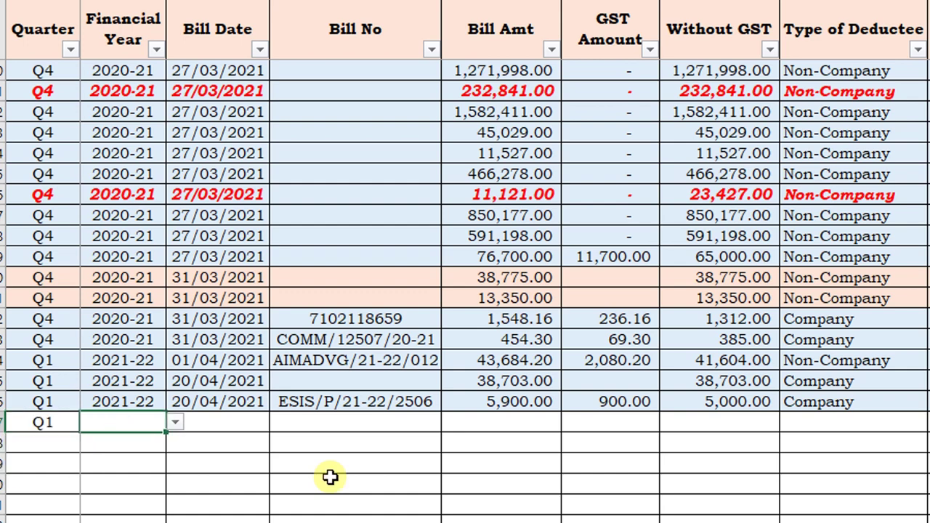
key("alt+Down")
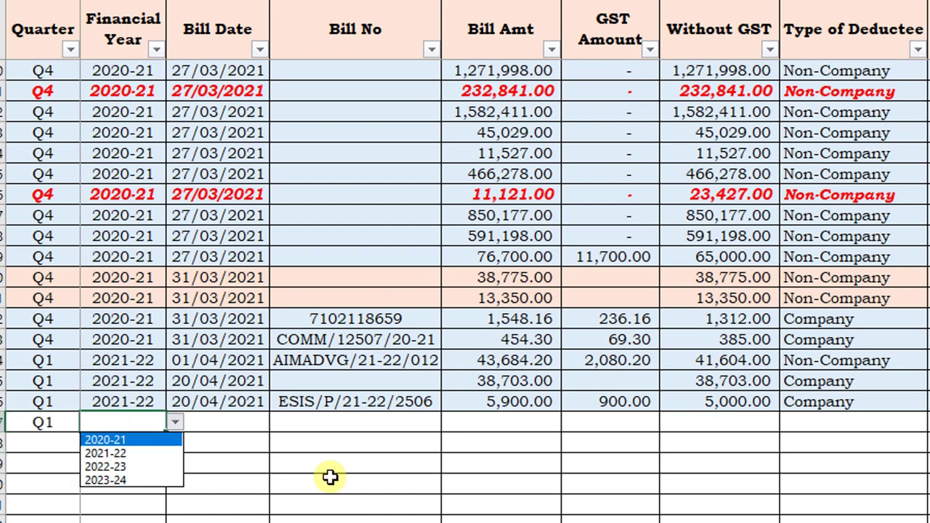
key("Down")
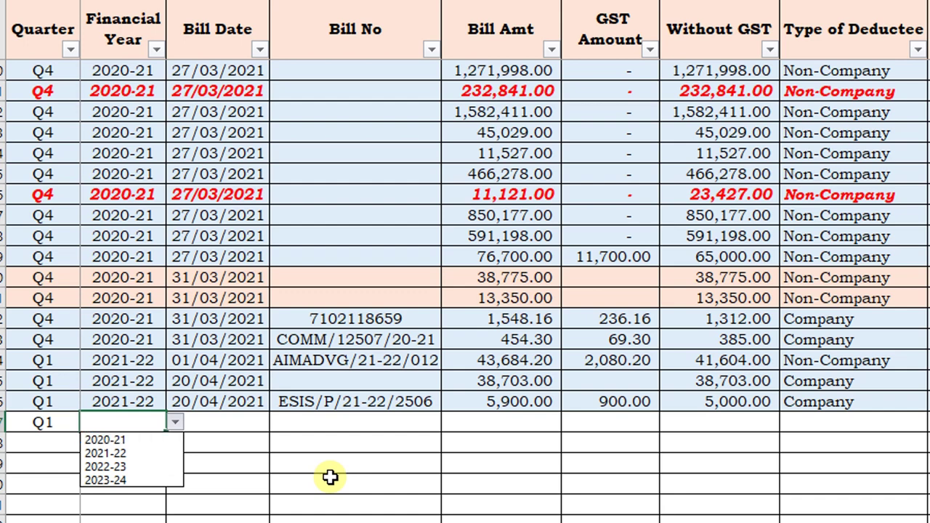
key("Return")
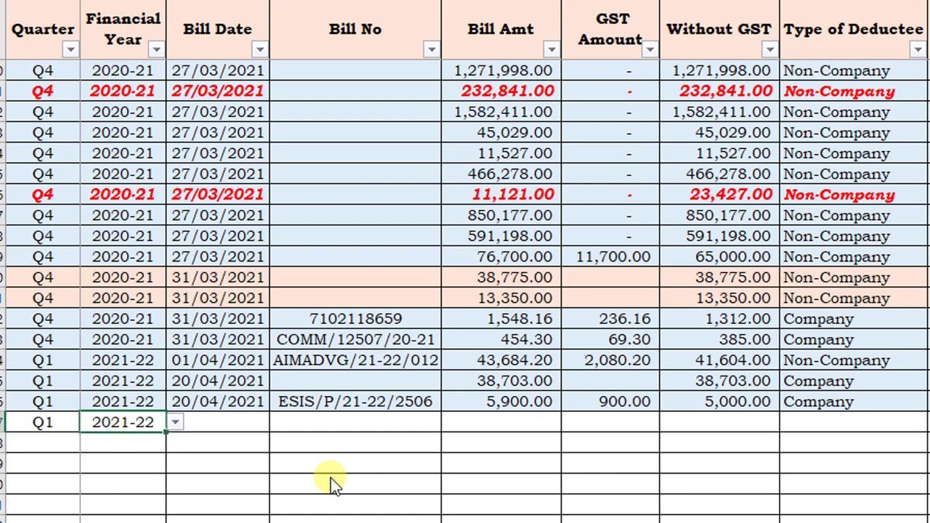
key("Tab")
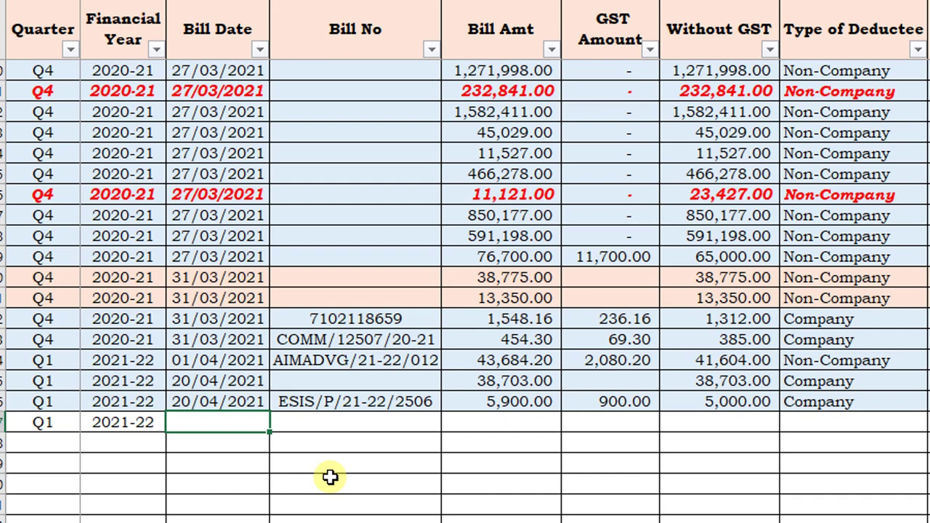
Step: Enter bill date 23/04/2021, the bill number and a bill amount of 25000
type("23/04/2021")
key("Tab")
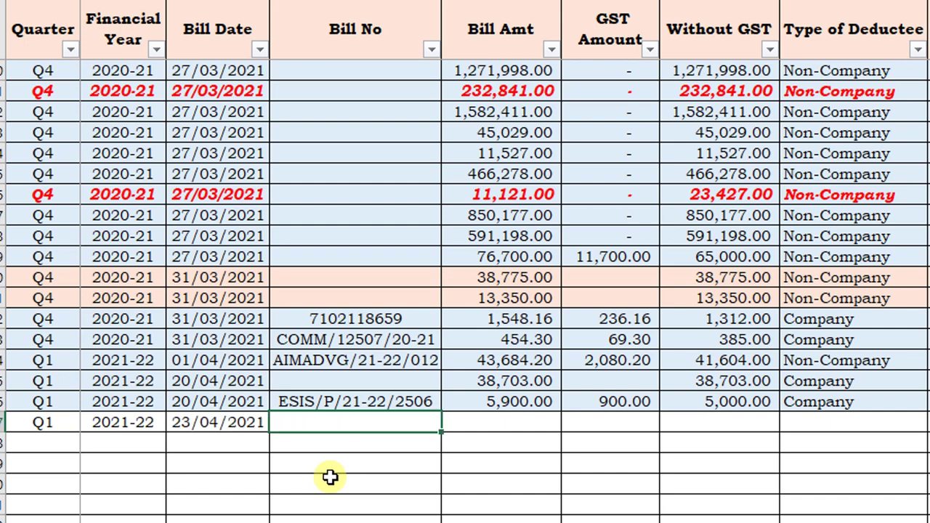
type("1234566")
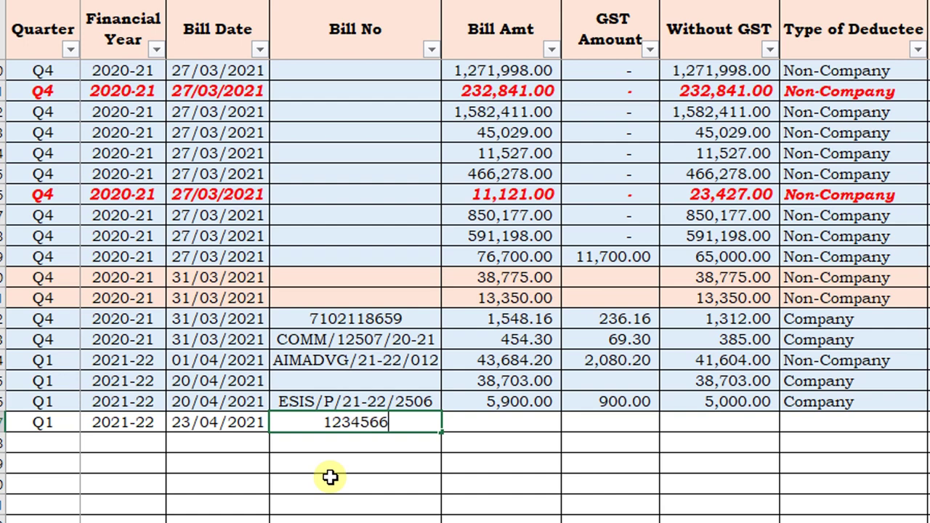
key("Tab")
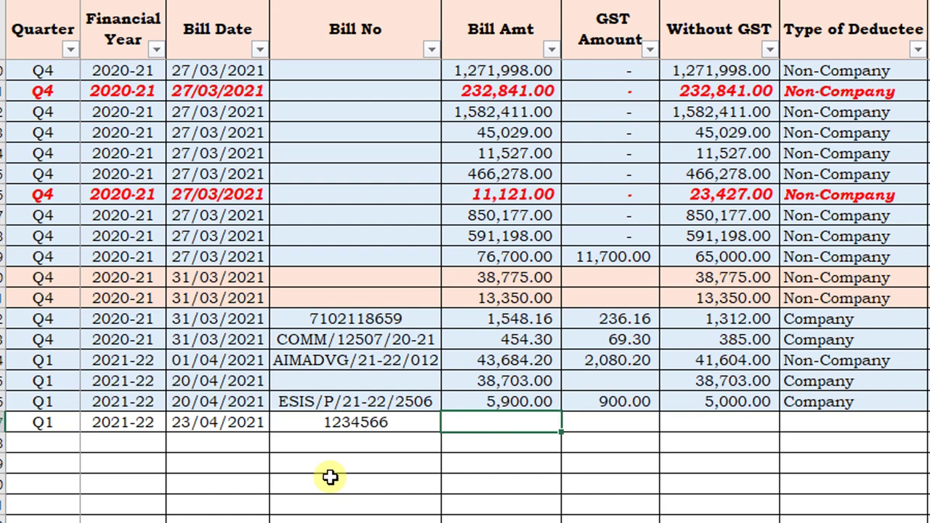
type("25000")
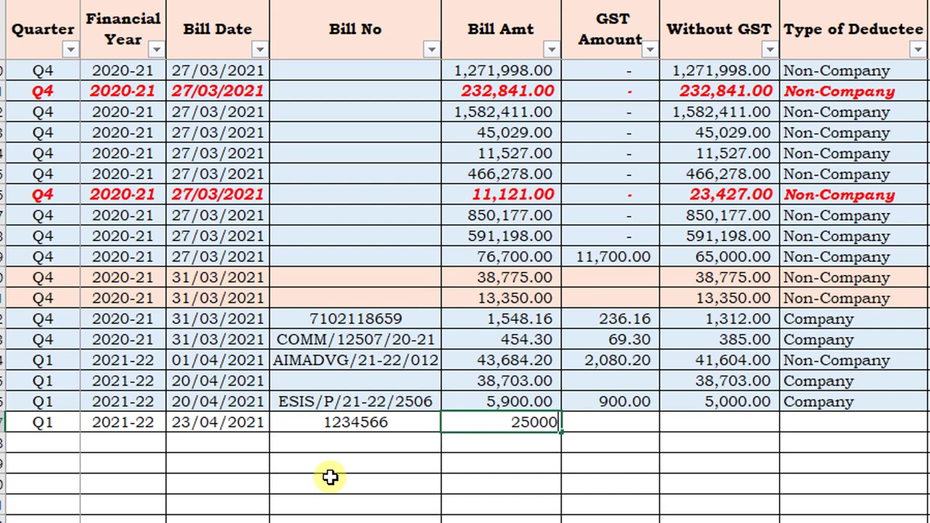
key("Tab")
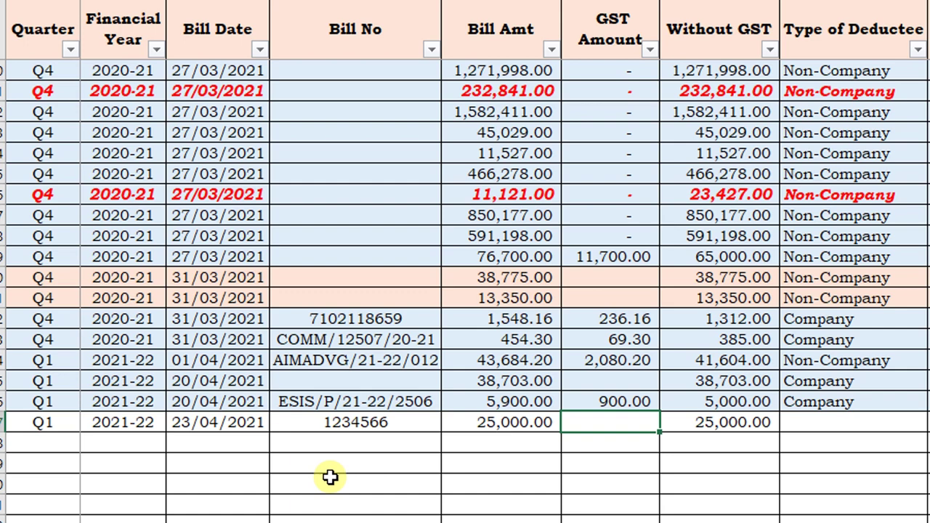
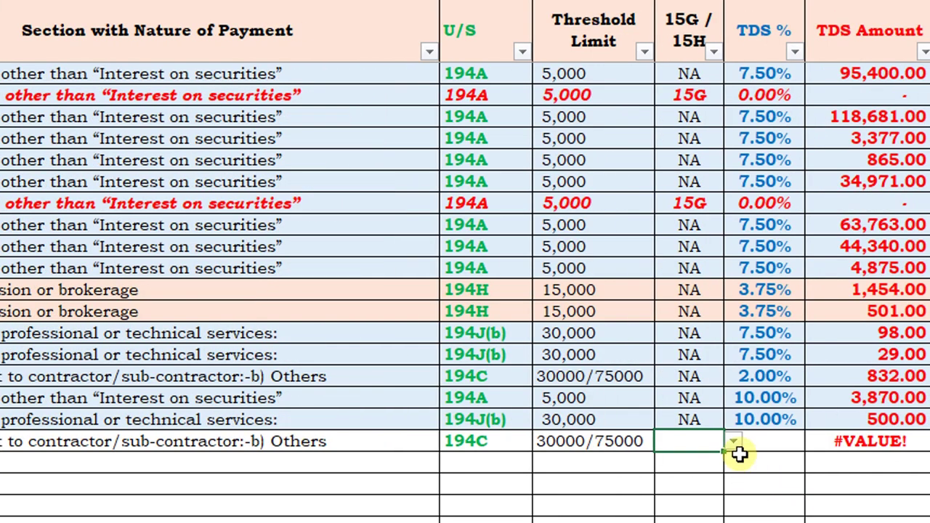
Step: Set the new entry's 15G/15H to NA and its section to 194C HUF/Individuals (1.00%, TDS 200.00)
left_click(735, 443)
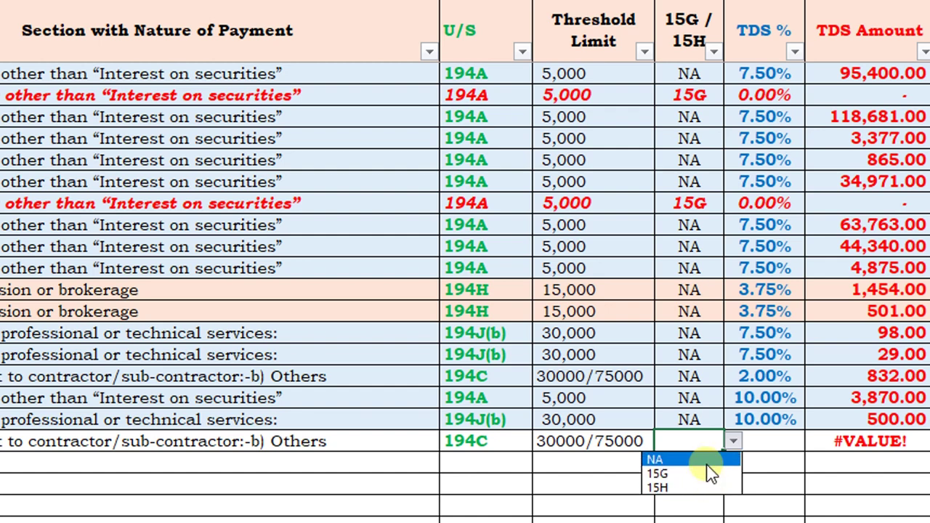
left_click(708, 462)
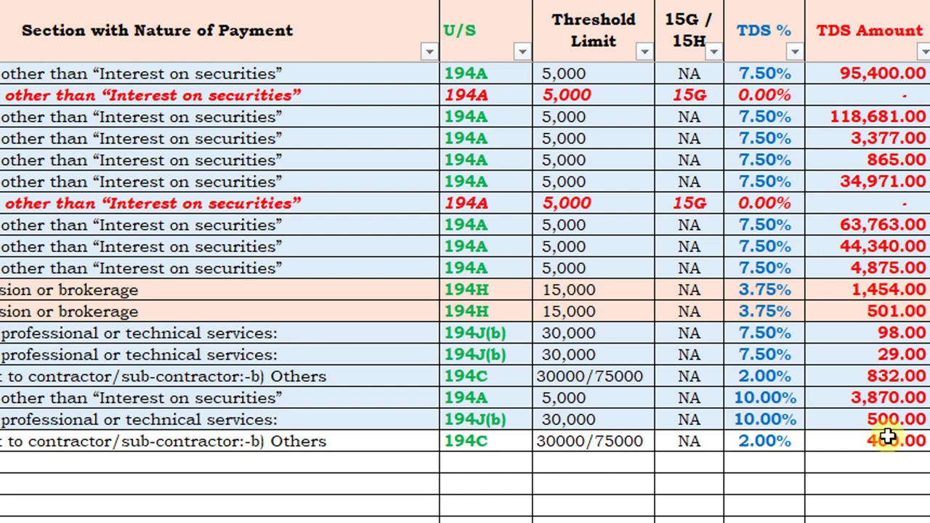
left_click(342, 441)
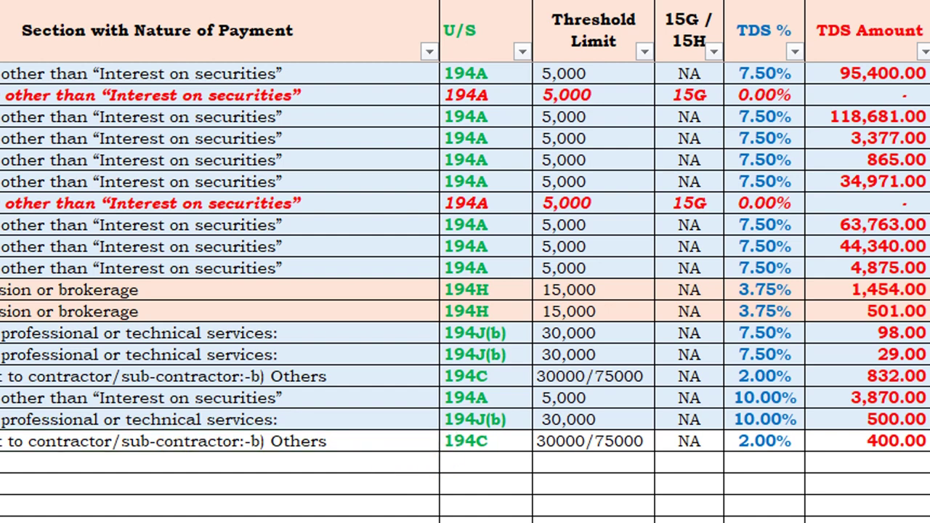
left_click(445, 440)
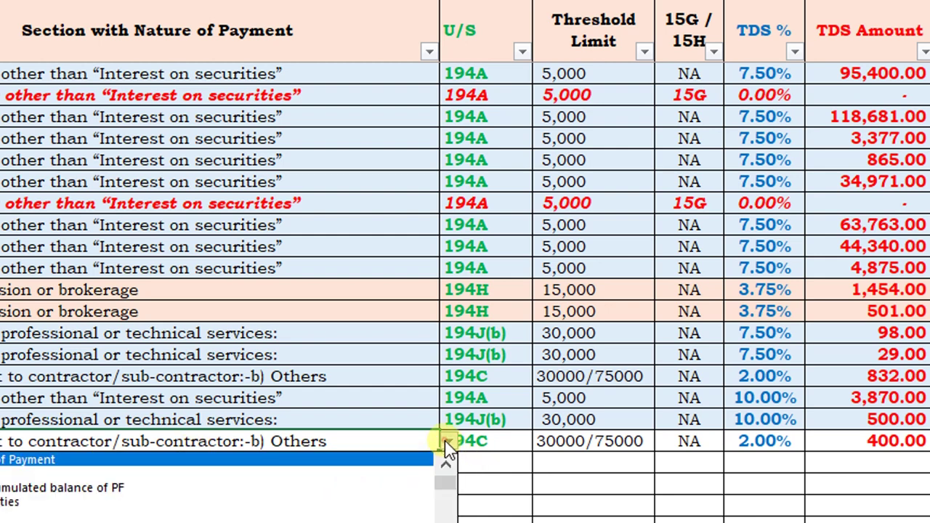
left_click_drag(446, 483, 447, 499)
left_click(223, 476)
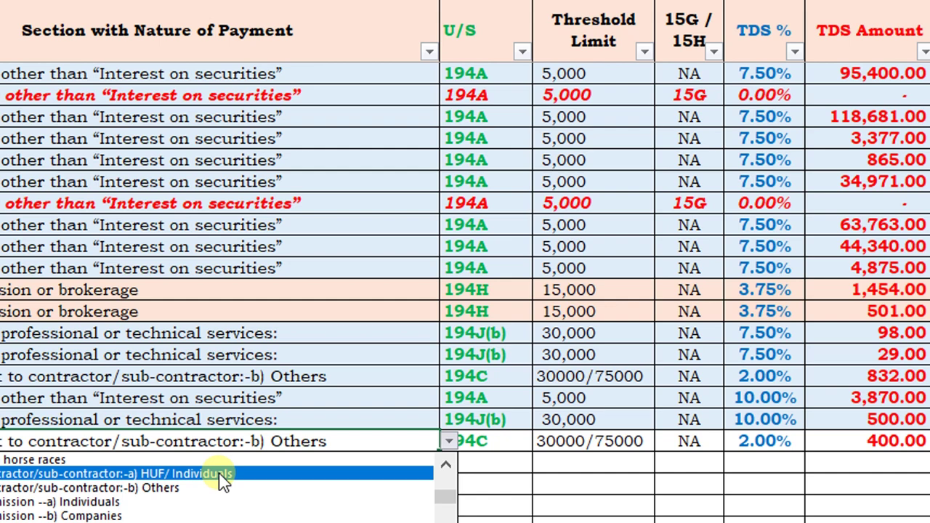
left_click(880, 479)
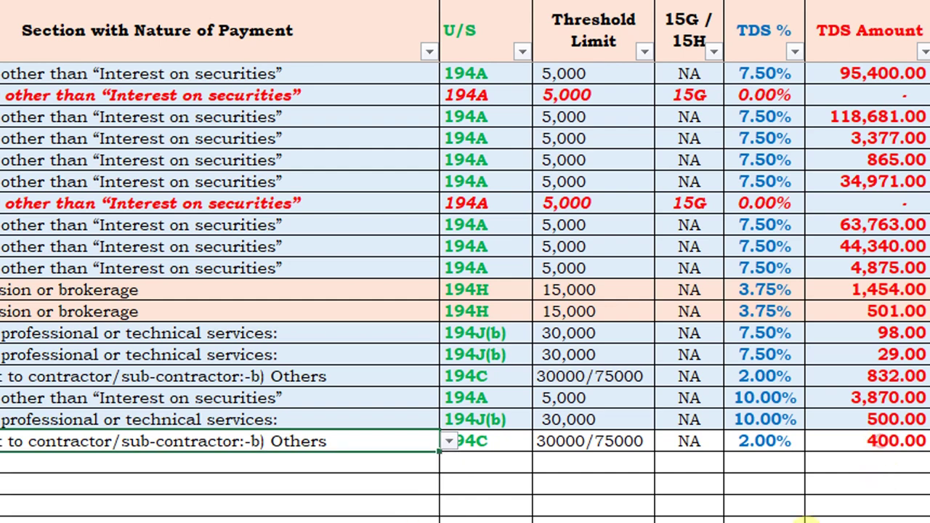
left_click(449, 442)
scroll(444, 501, "down", 5)
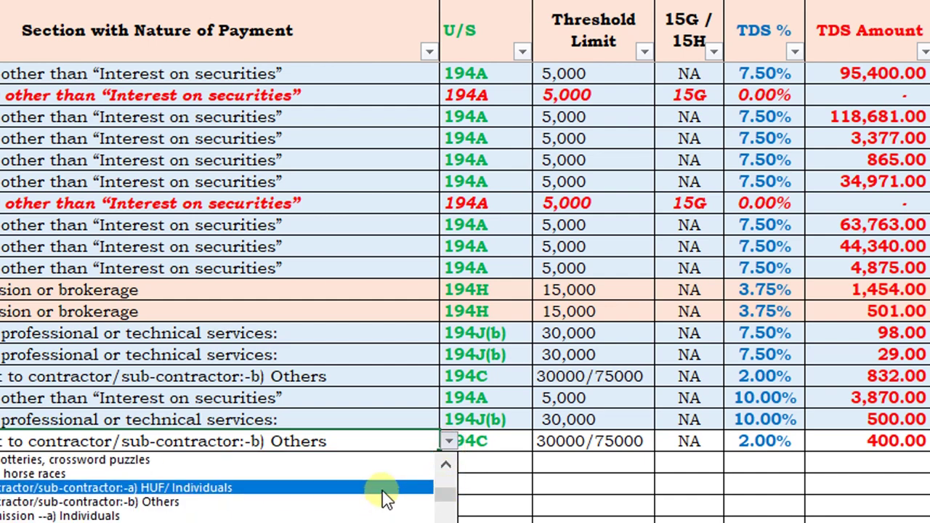
left_click(385, 494)
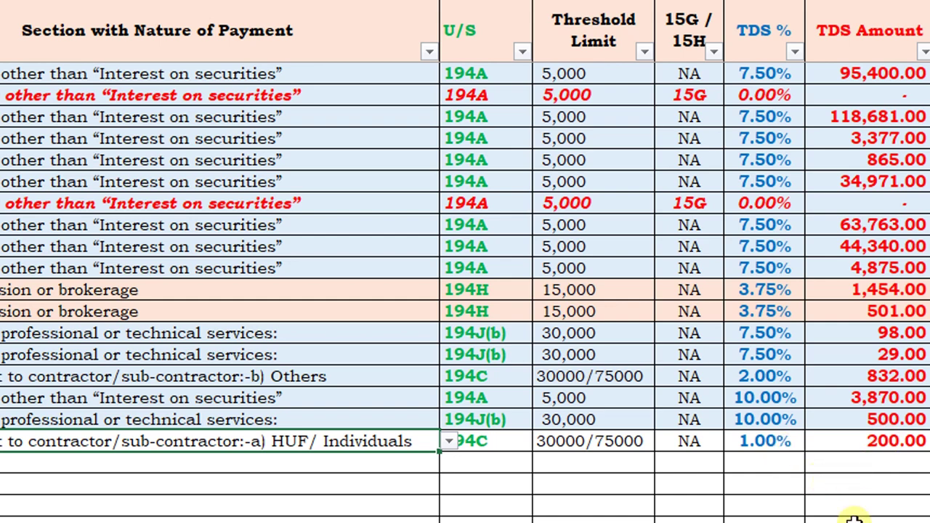
key("Tab")
key("Tab")
key("Tab")
key("Tab")
key("Tab")
key("Tab")
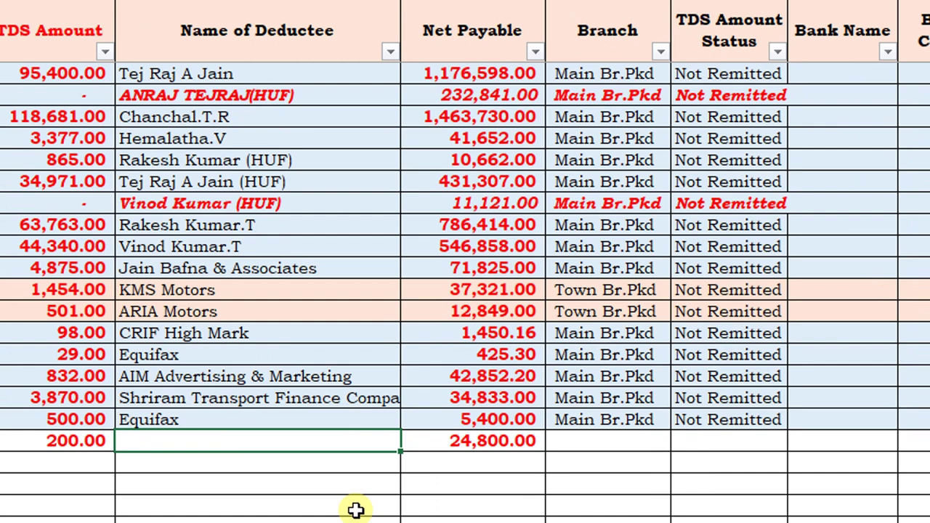
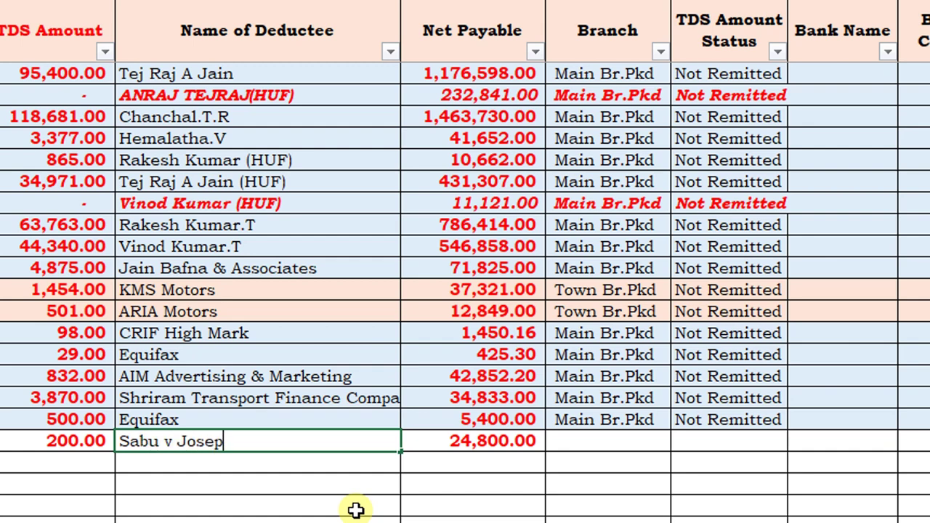
Step: Fill row 127 with the deductee's name, branch Main Br.Pkd and TDS status Not Remitted
key("Tab")
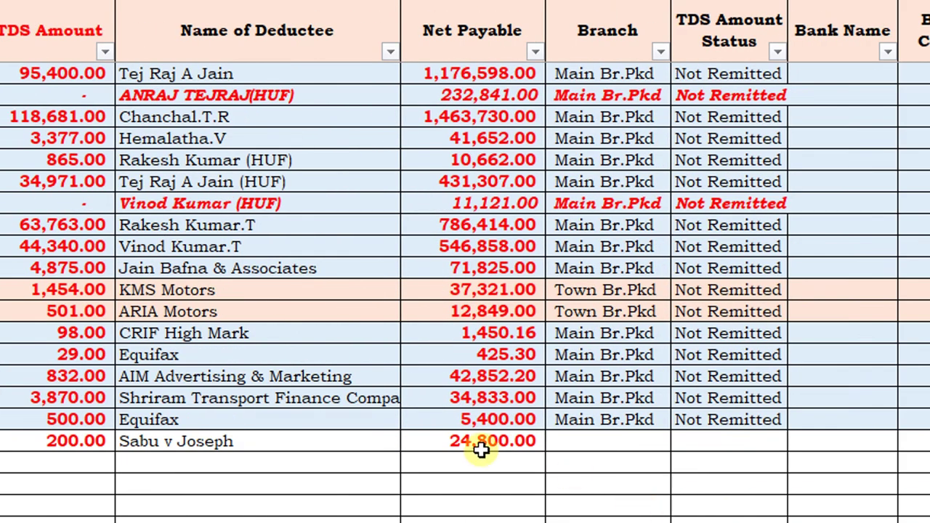
left_click(629, 441)
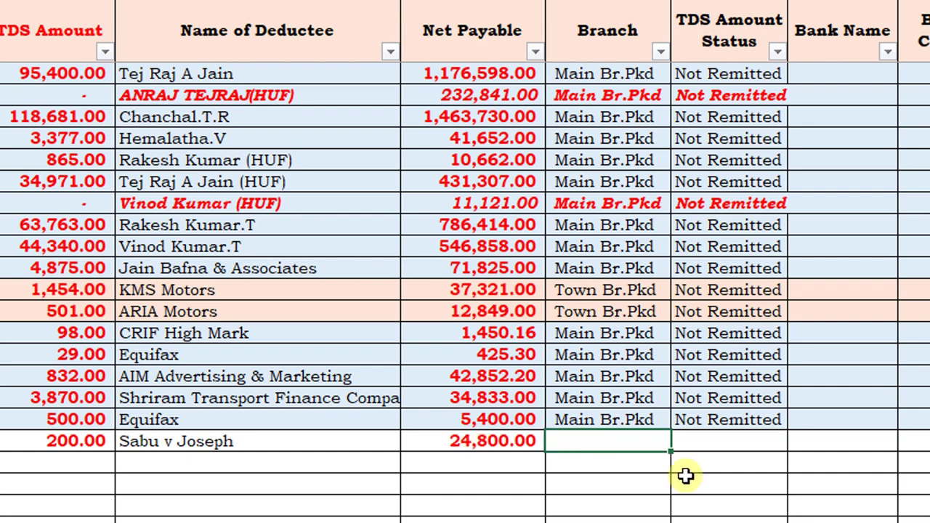
type("Main Br.Pkd")
key("Tab")
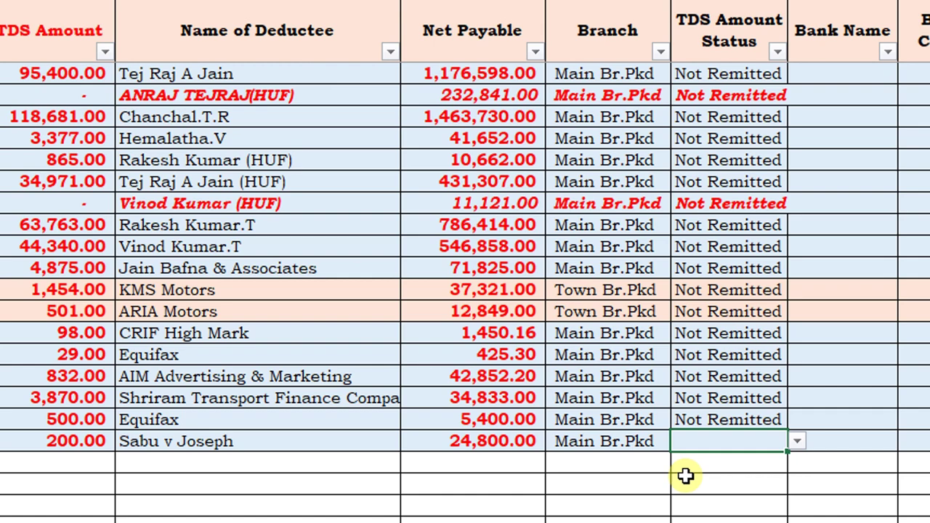
key("ctrl+d")
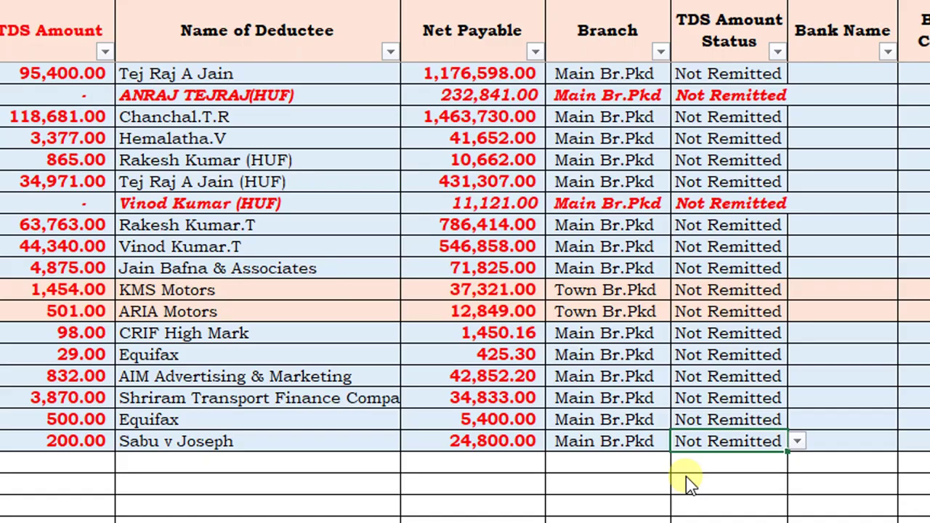
scroll(690, 483, "up", 1)
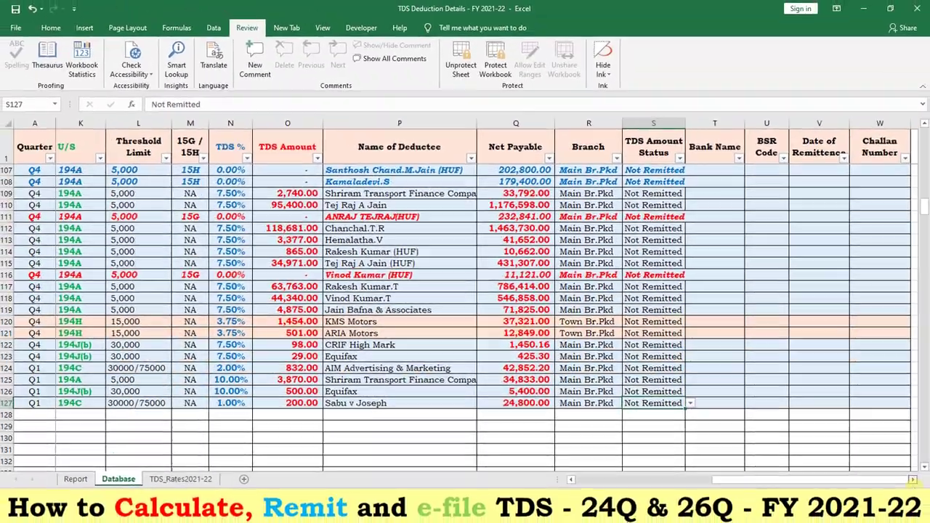
left_click(912, 480)
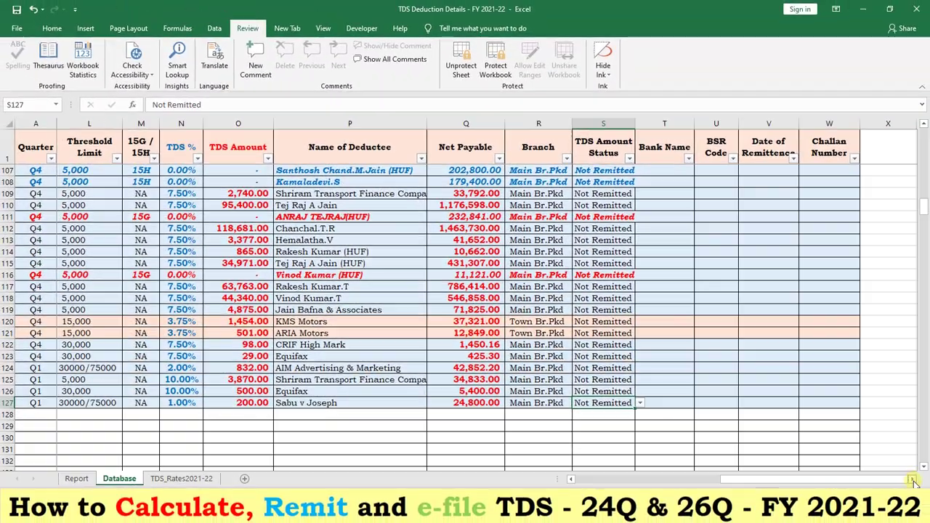
scroll(759, 376, "up", 3)
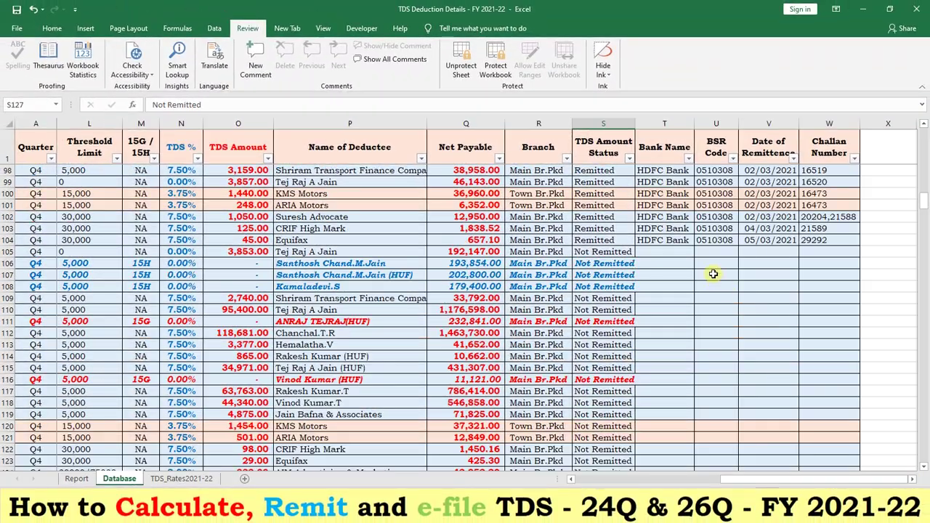
left_click(661, 240)
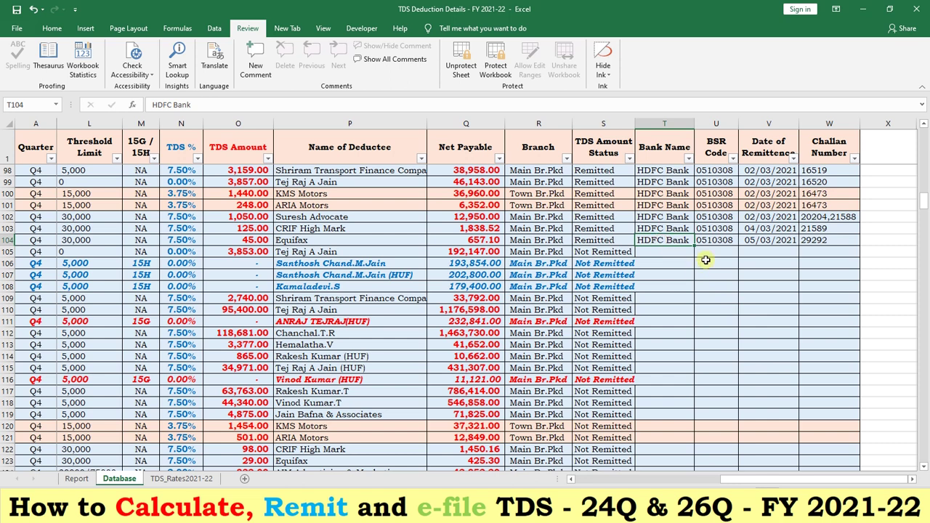
left_click(711, 242)
left_click(769, 244)
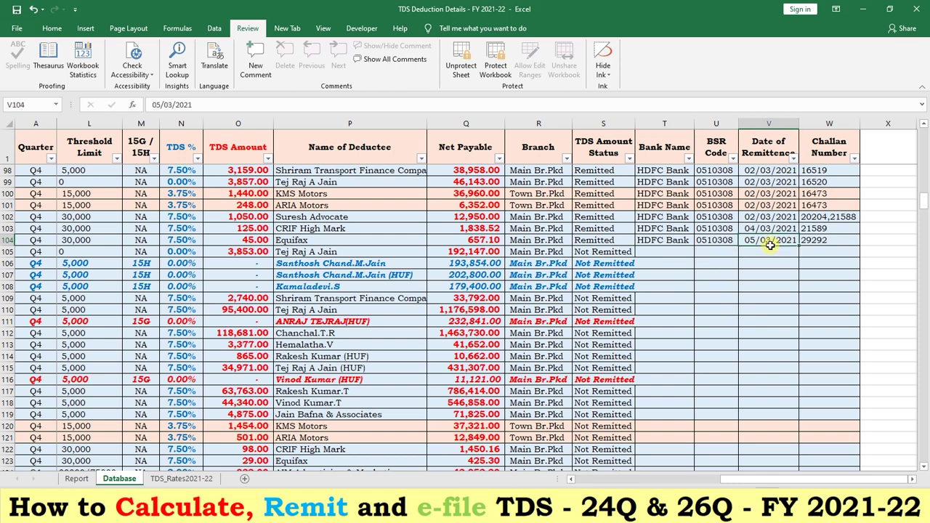
left_click(819, 247)
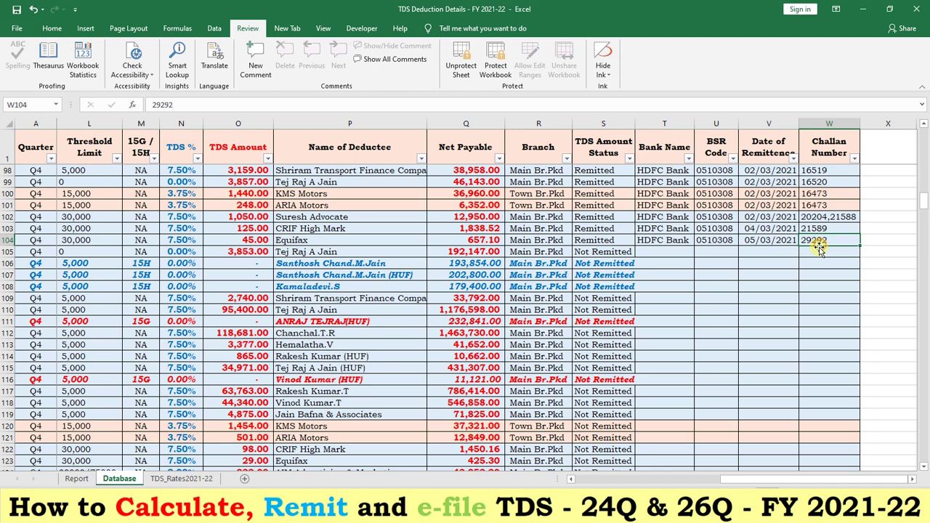
scroll(789, 303, "down", 3)
left_click(579, 476)
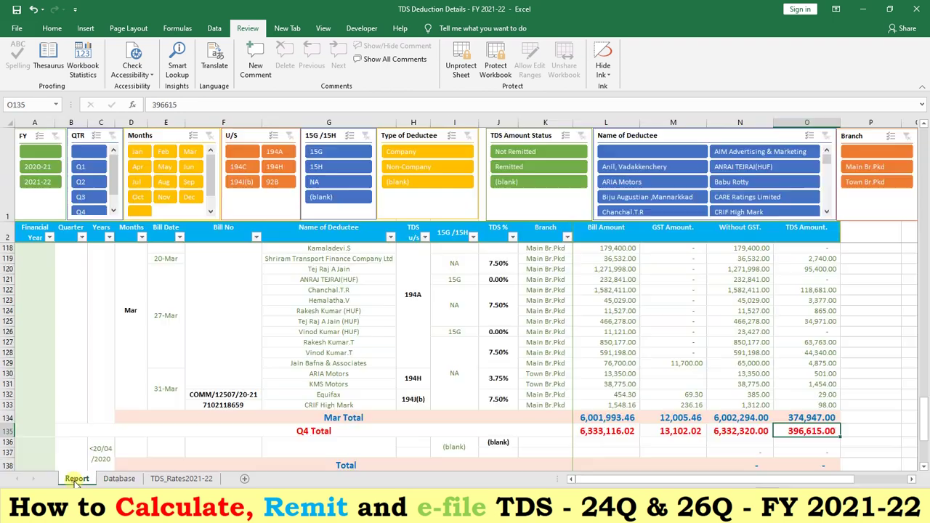
Step: Refresh the Report sheet's pivot table to pick up the new 194C entry
left_click(76, 478)
scroll(274, 358, "down", 3)
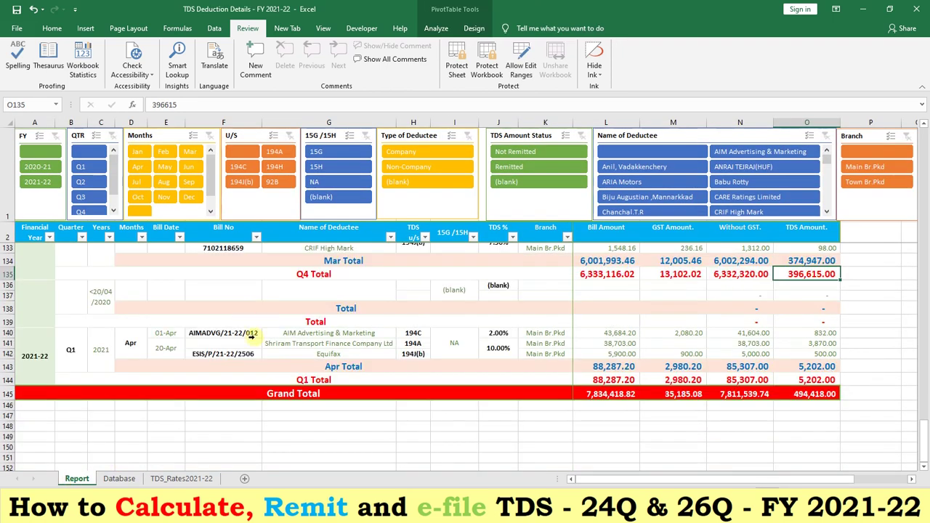
left_click(242, 293)
right_click(240, 292)
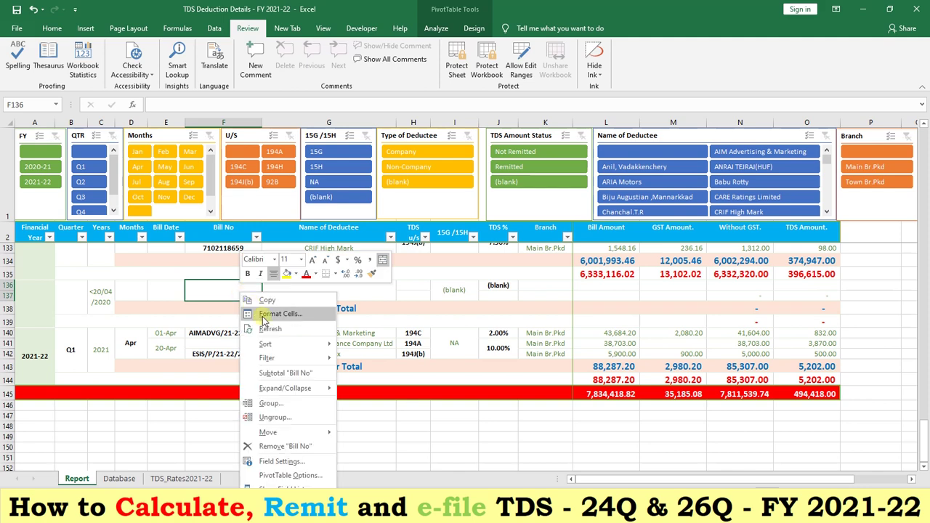
left_click(270, 328)
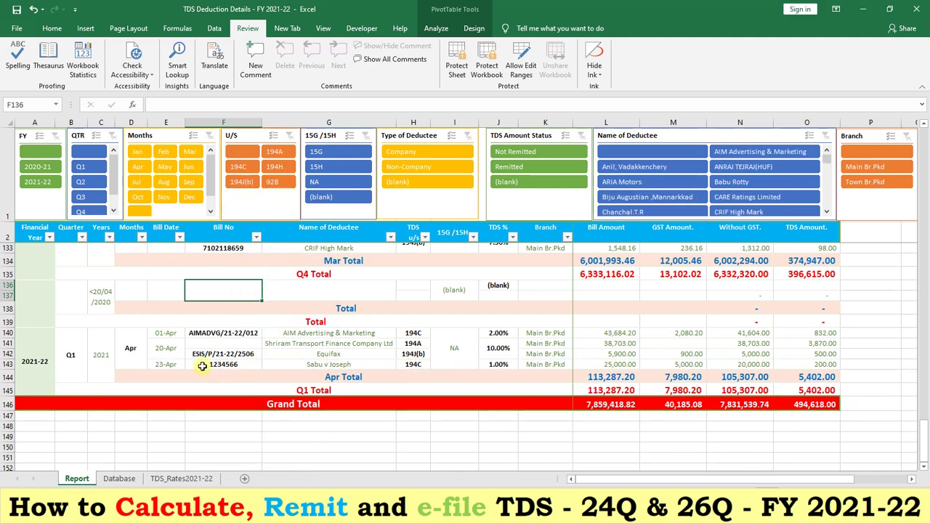
Step: Check the new 23-Apr row (bill 1234566, TDS 200.00), then return to the Database sheet
left_click(166, 359)
left_click(218, 365)
left_click(378, 367)
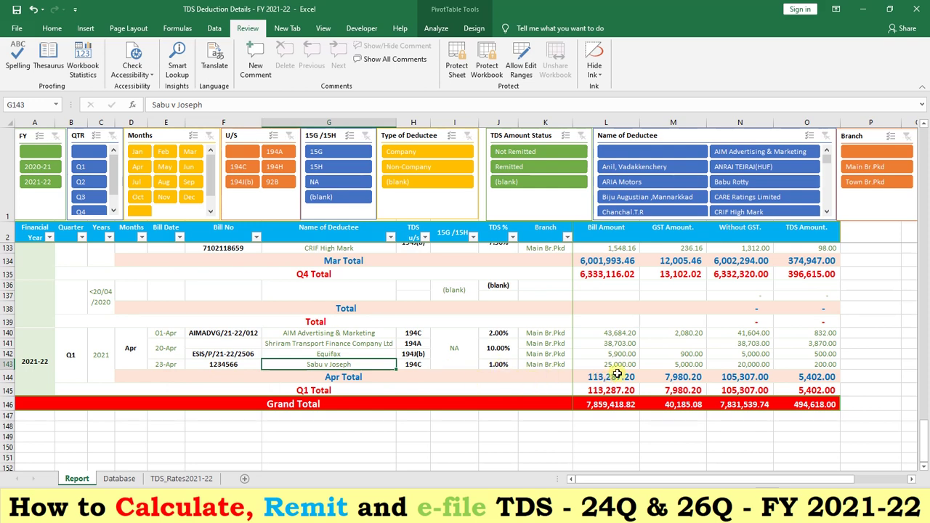
left_click(812, 364)
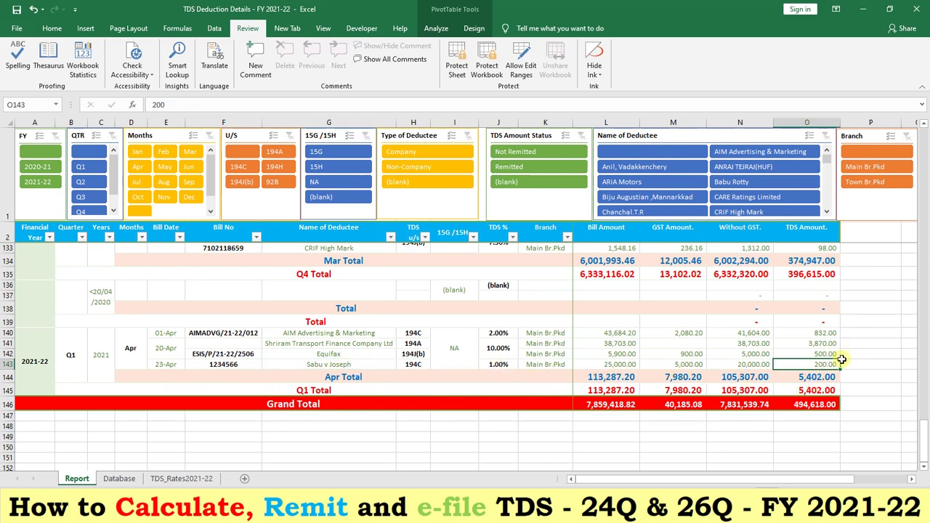
key("ctrl+Page_Down")
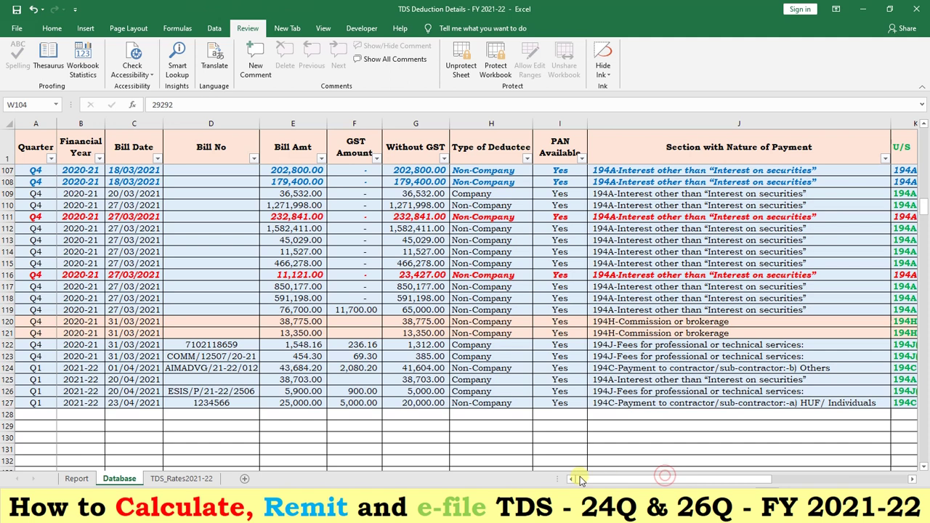
Step: Start row 128 with quarter Q1, bill date 23/04/2021, amount 100000 and GST 0
left_click(46, 412)
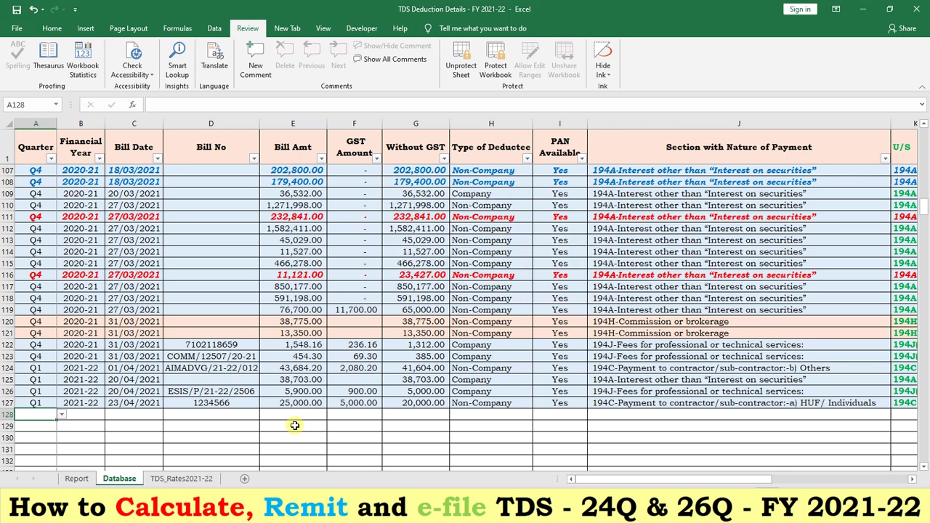
key("alt+Down")
key("Down")
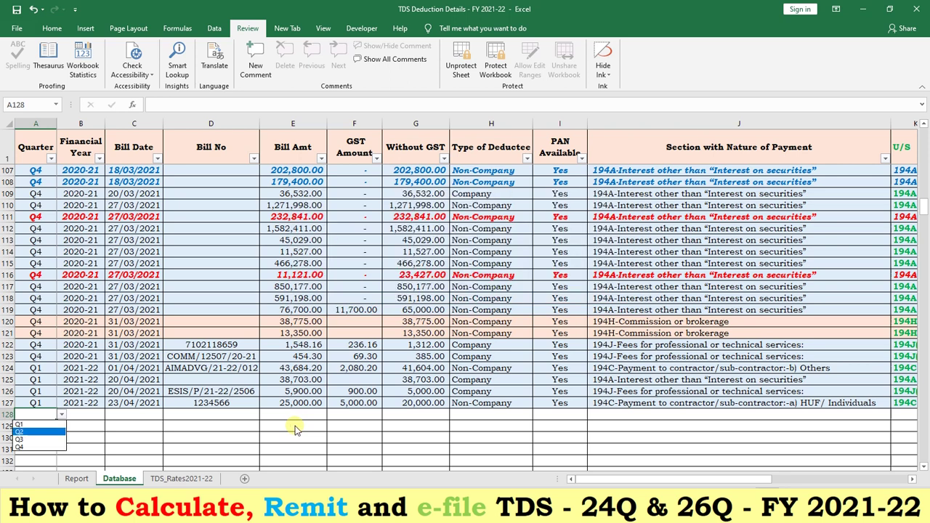
key("Up")
key("Return")
key("Tab")
type("23/")
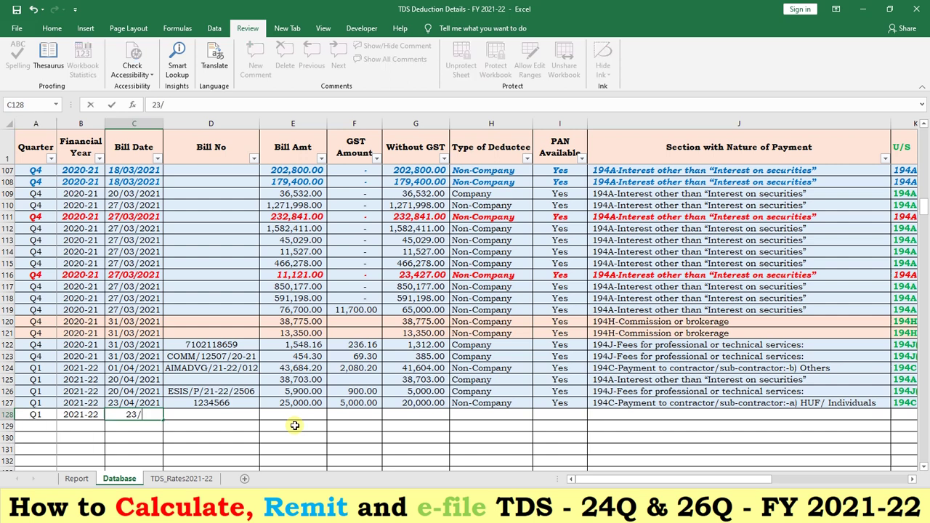
type("04/2021")
key("Tab")
key("Tab")
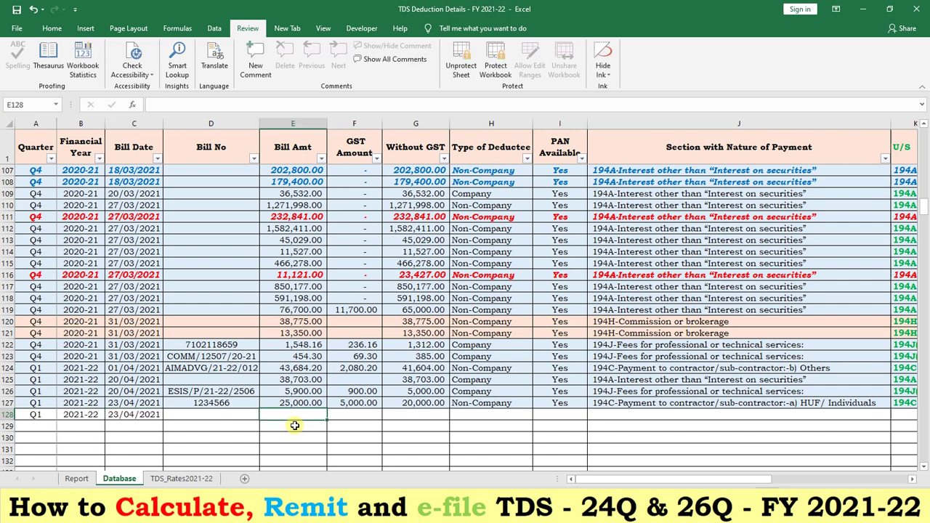
type("100000")
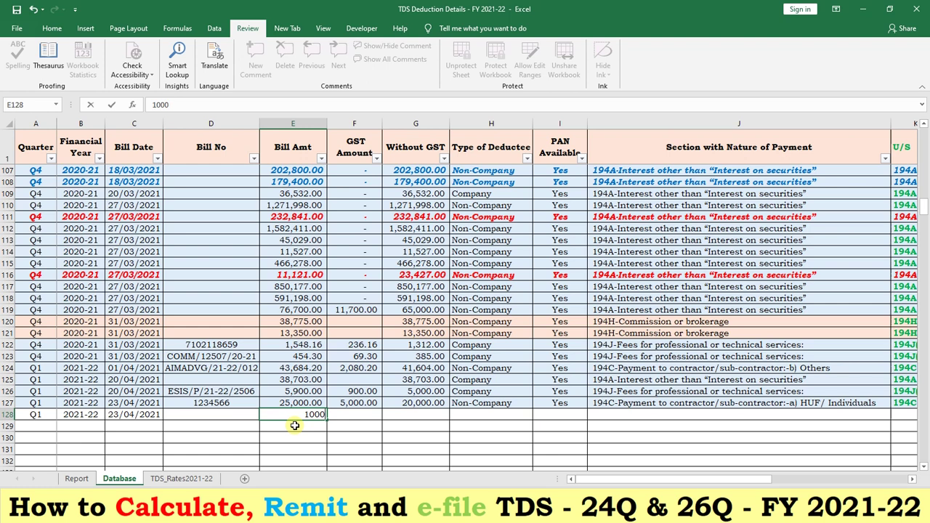
key("Tab")
type("0")
key("Tab")
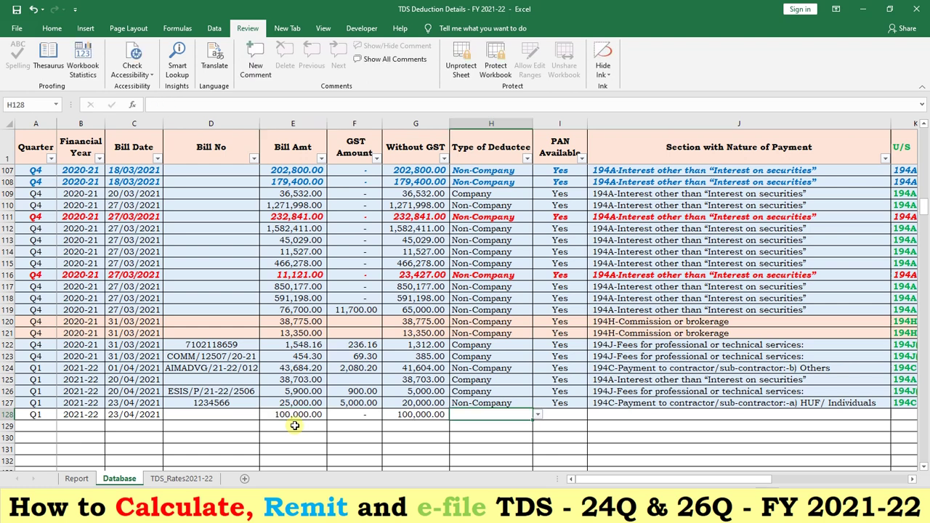
Step: Set row 128's deductee type to Company, PAN available Yes and section 194A
key("alt+Down")
key("Return")
key("Tab")
key("alt+Down")
key("Return")
key("Tab")
key("alt+Down")
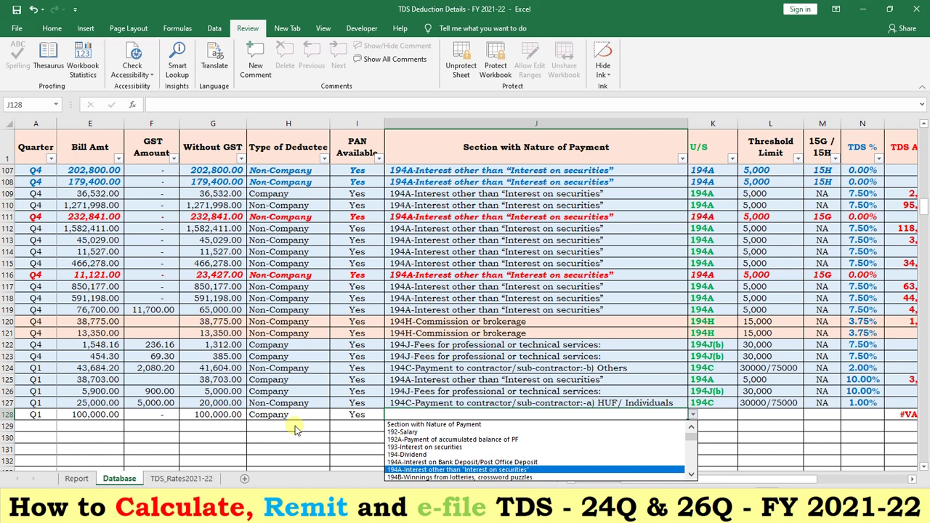
key("Return")
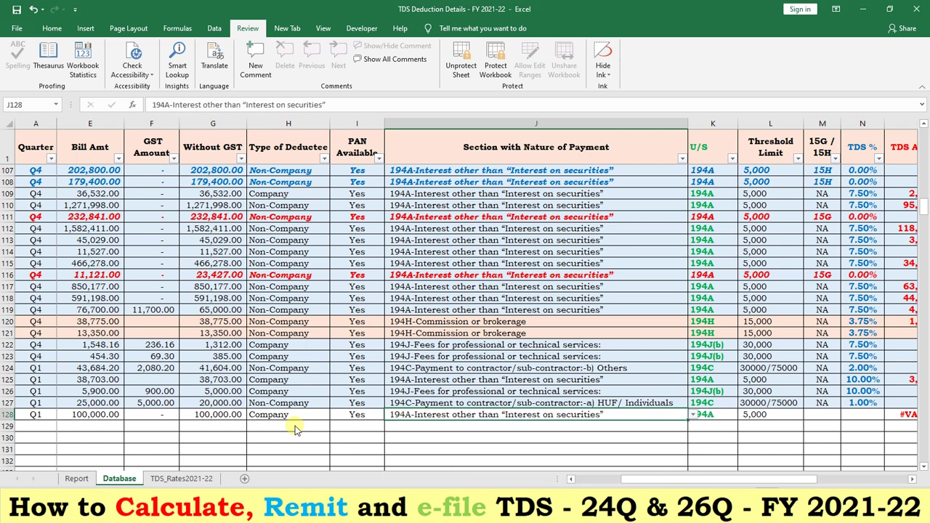
key("Tab")
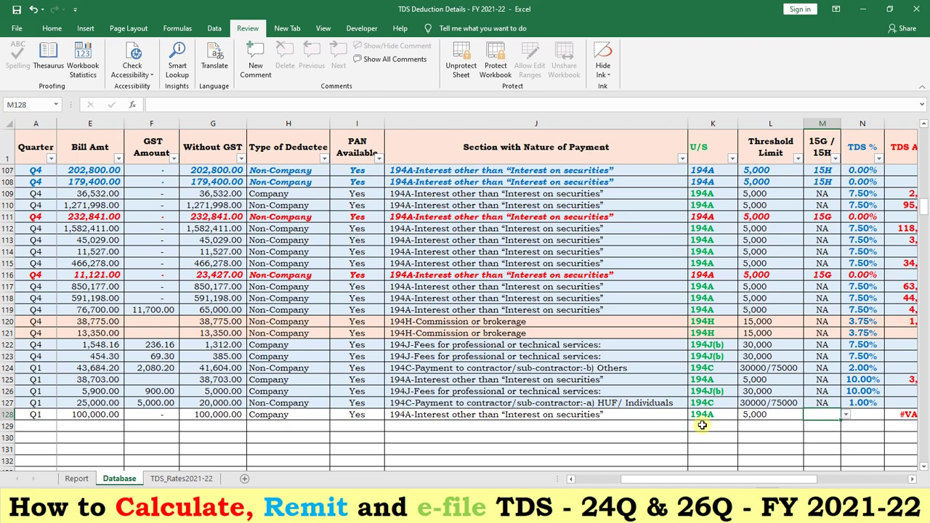
Step: Mark row 128's 15G/15H status as 15G, giving 0% TDS
scroll(697, 479, "right", 2)
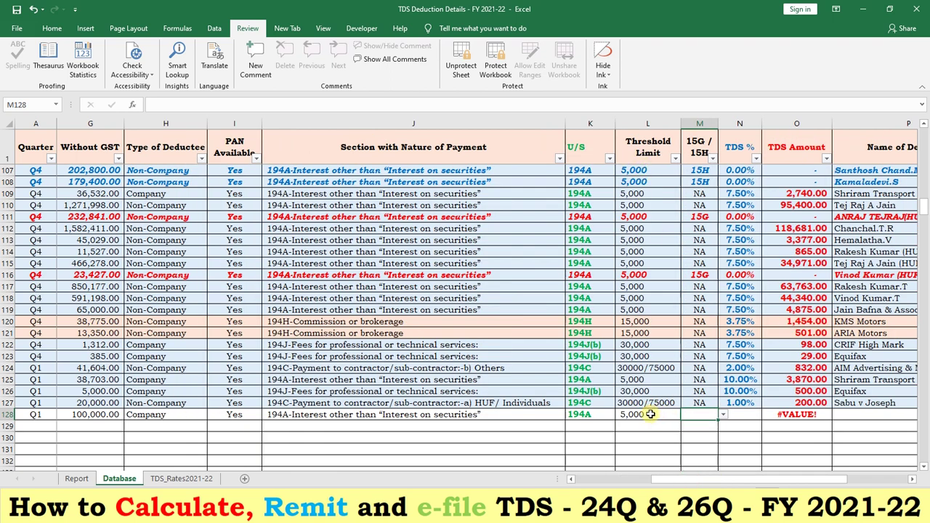
scroll(652, 421, "right", 3)
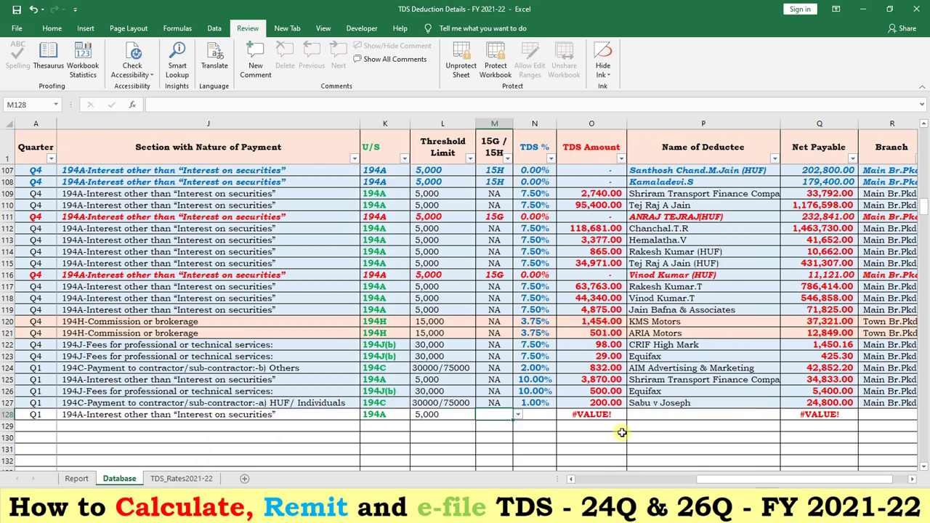
left_click(518, 414)
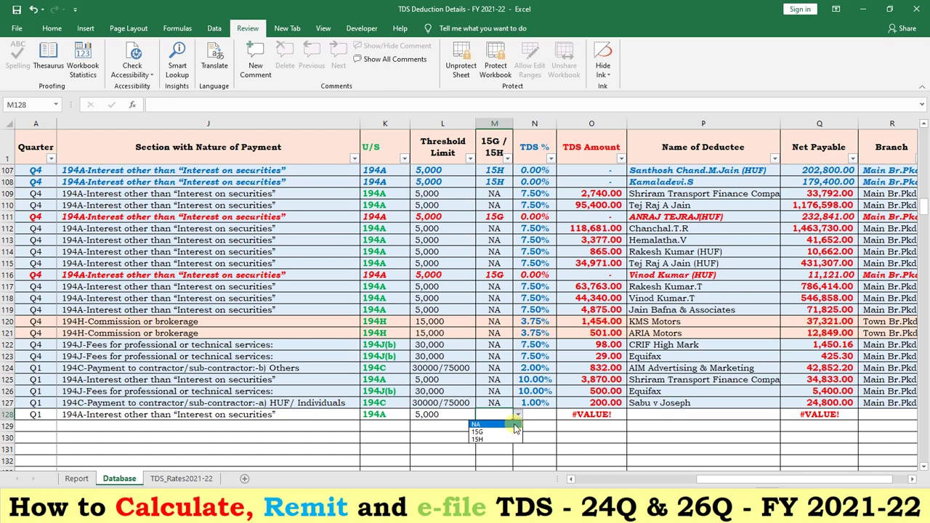
key("Escape")
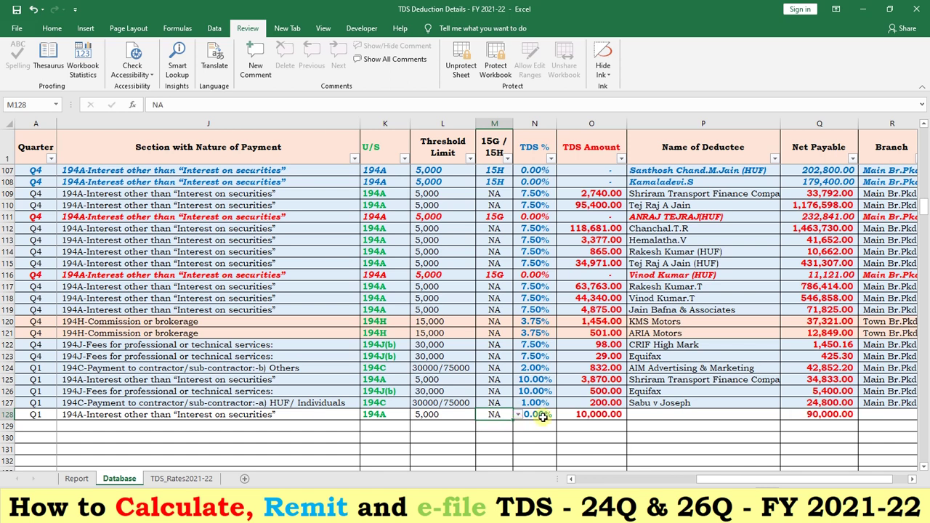
key("Tab")
key("Tab")
key("Tab")
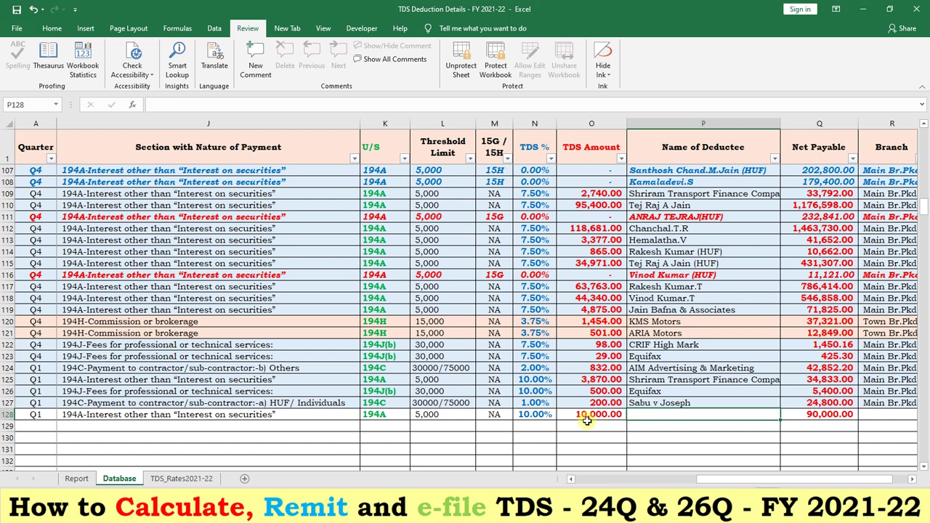
left_click(498, 416)
left_click(517, 416)
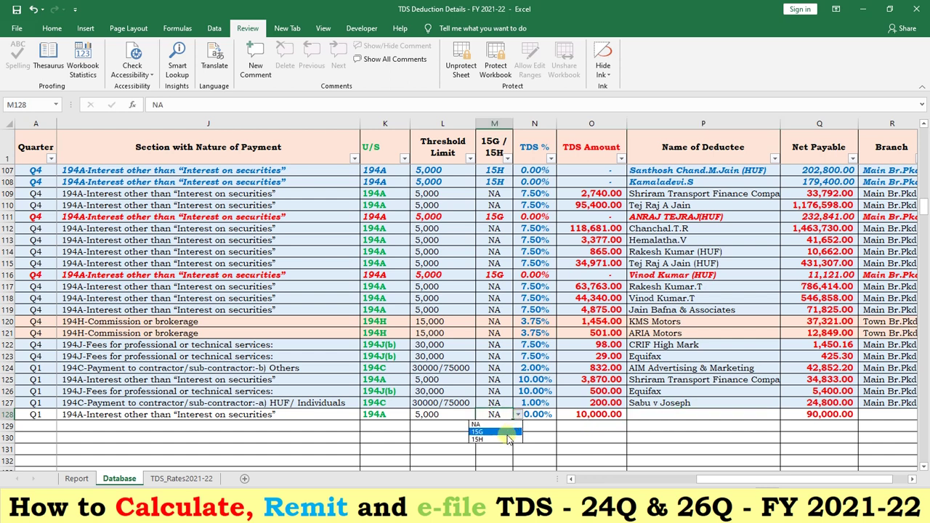
key("Escape")
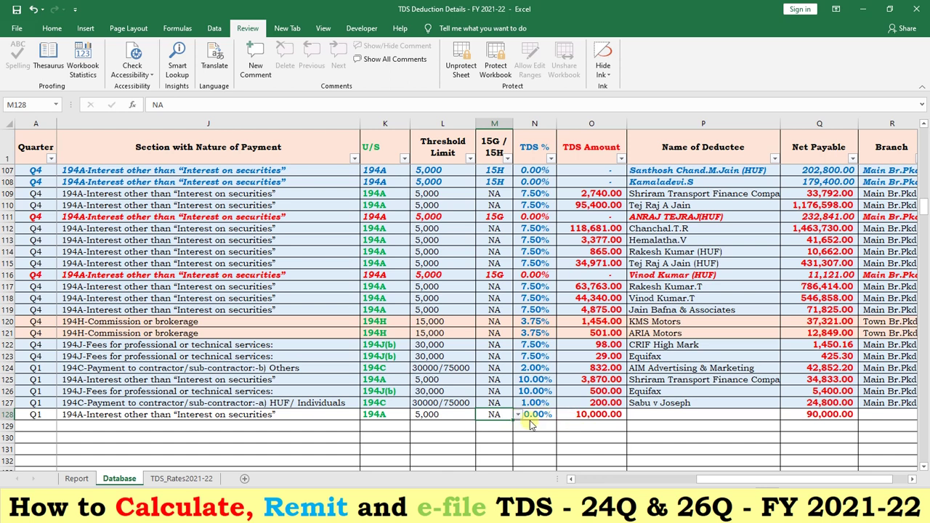
left_click(638, 415)
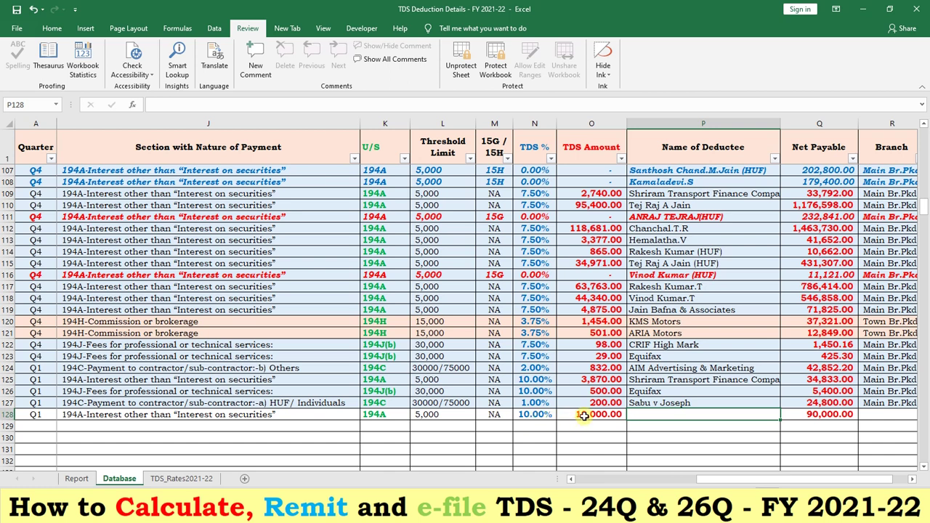
left_click(501, 414)
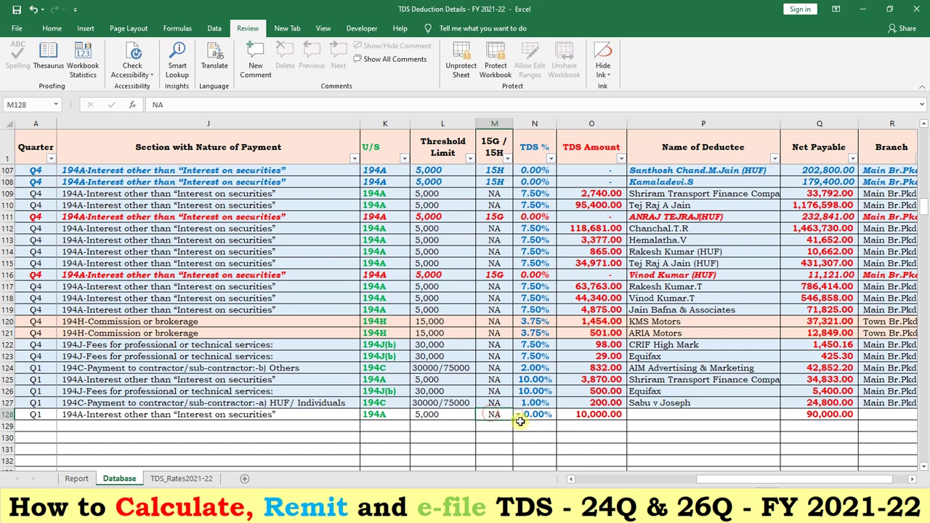
left_click(518, 414)
left_click(478, 431)
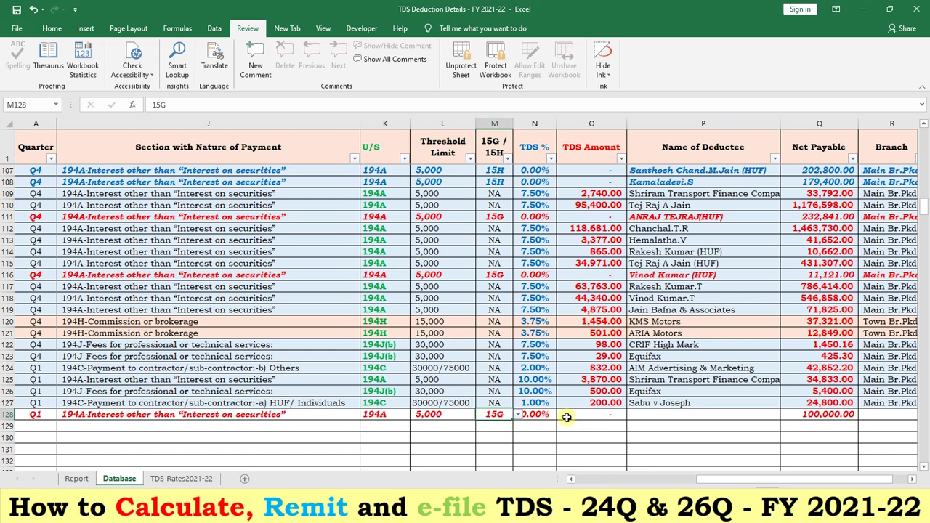
left_click(656, 418)
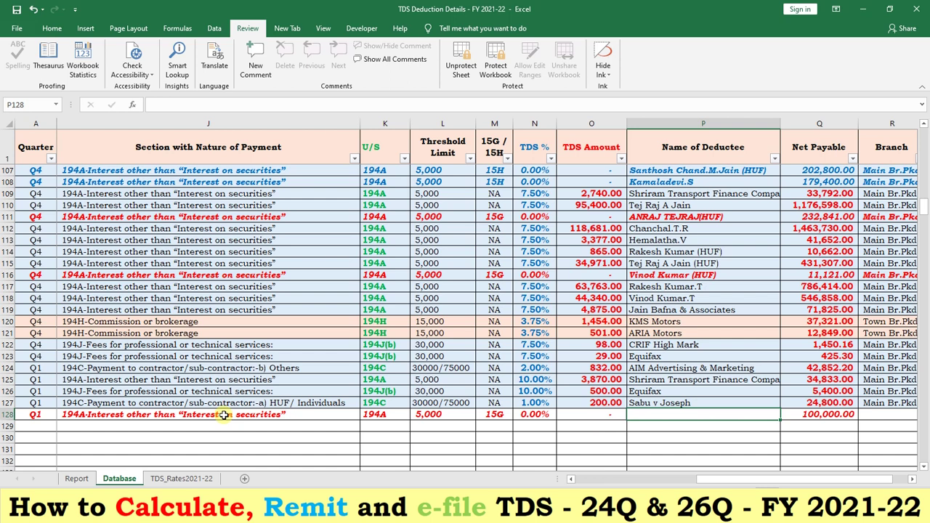
Step: Give row 128 deductee name A, branch Mumbai and TDS status Not Remitted
type("A")
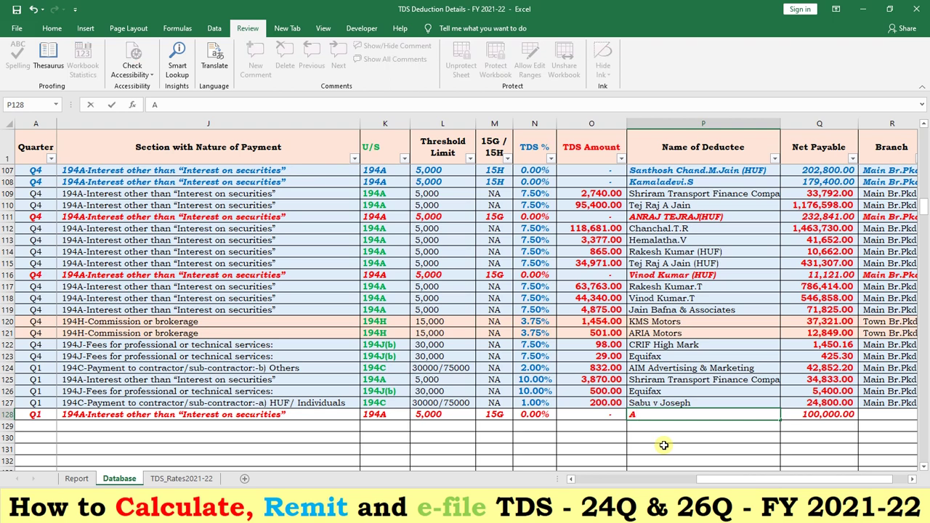
key("ctrl+Return")
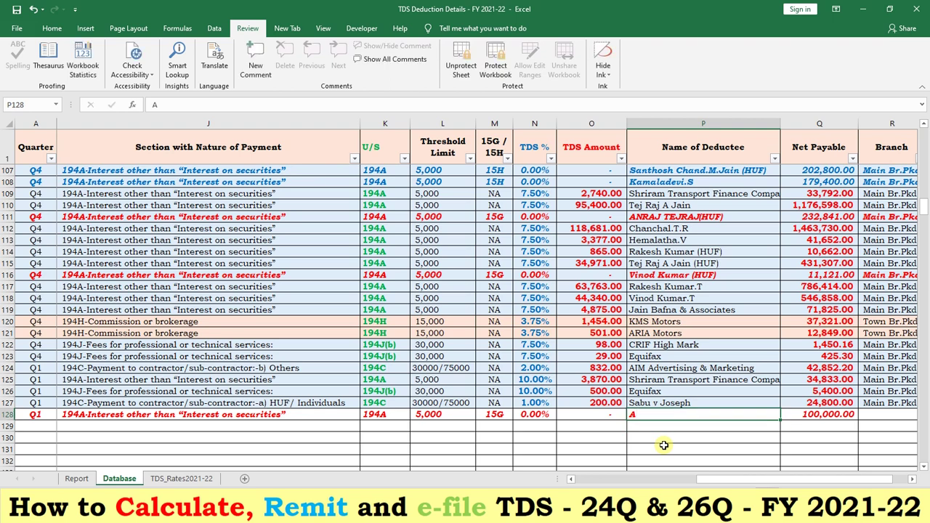
key("Right")
key("Right")
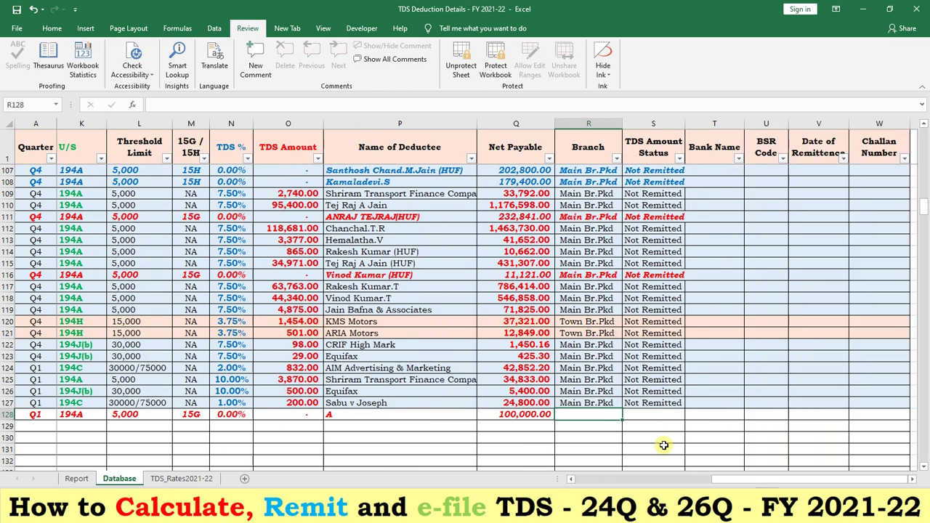
type("Mumbai")
key("Tab")
key("alt+Down")
key("Down")
key("Return")
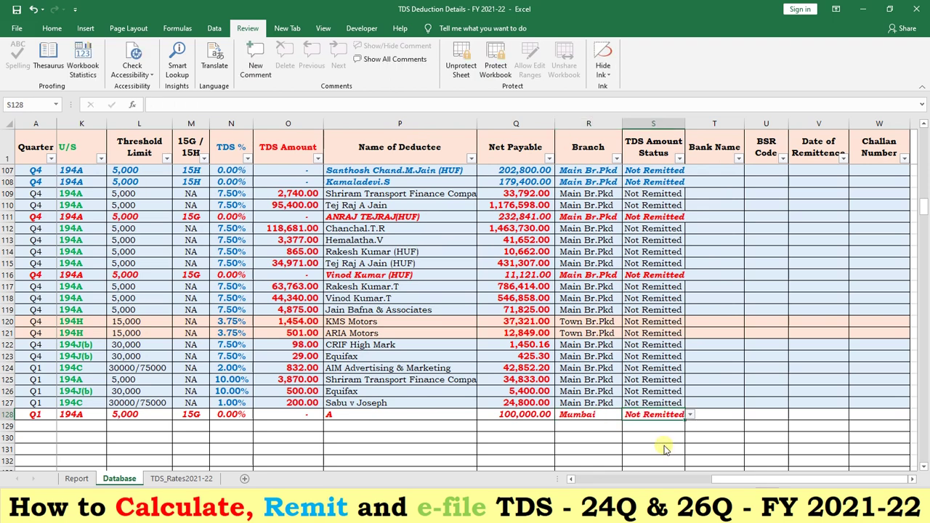
left_click_drag(745, 483, 694, 486)
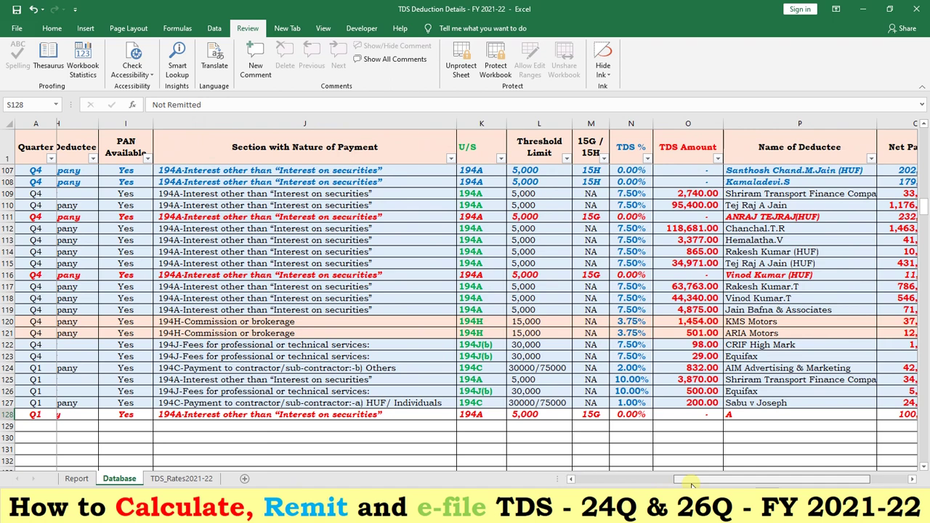
left_click(77, 478)
right_click(206, 320)
left_click(238, 150)
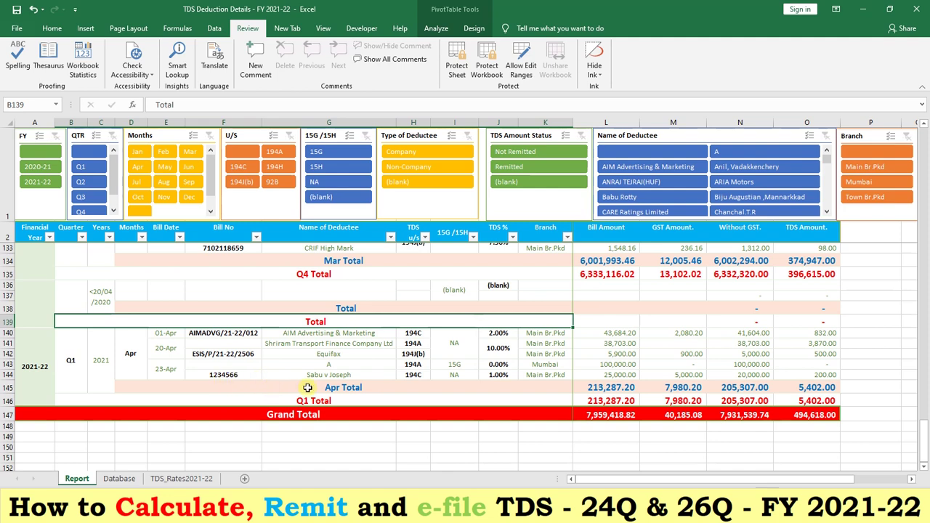
left_click(454, 364)
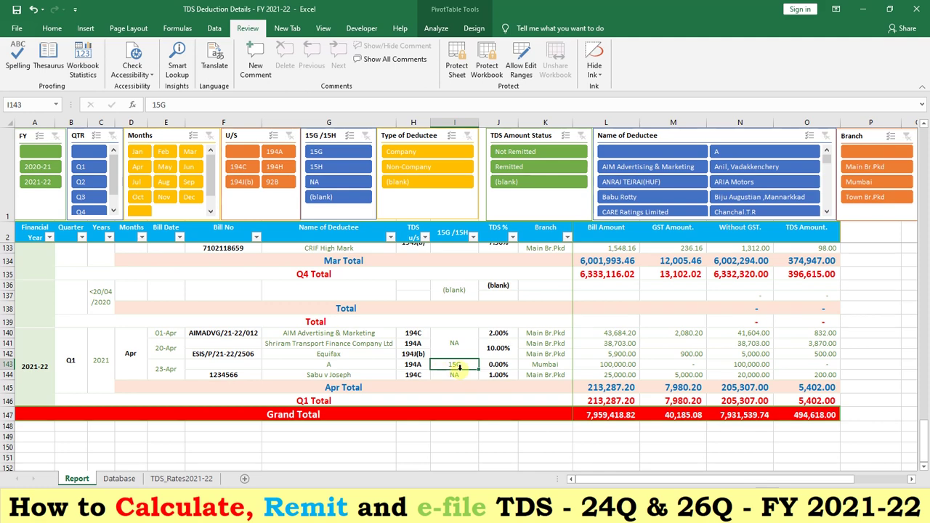
left_click(329, 365)
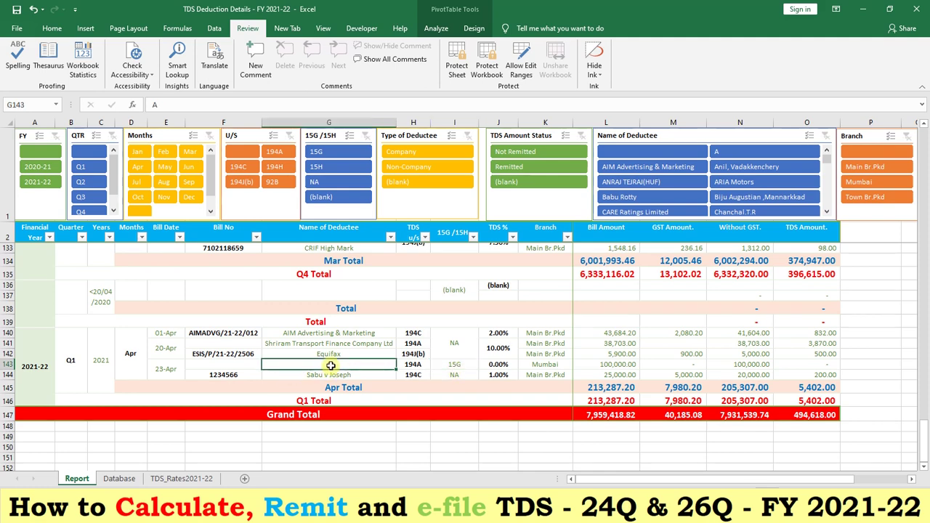
left_click(414, 366)
left_click(451, 366)
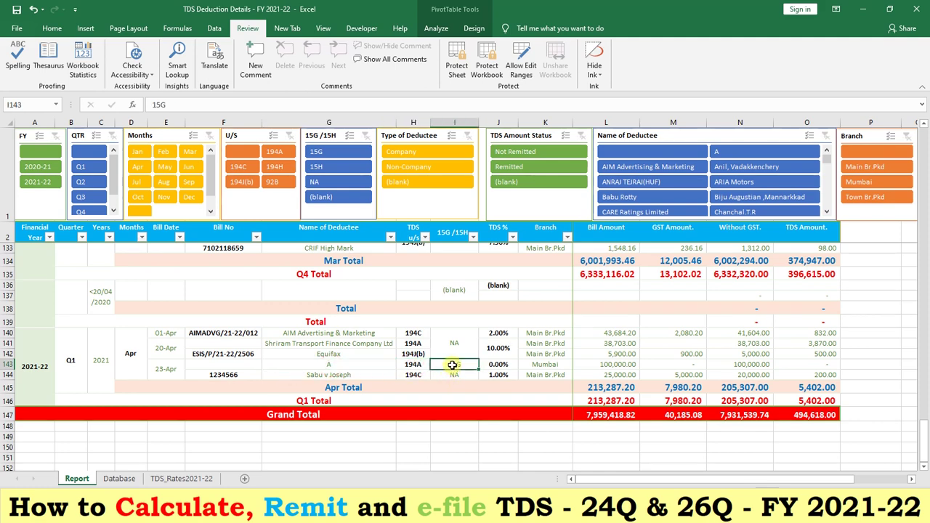
left_click(494, 365)
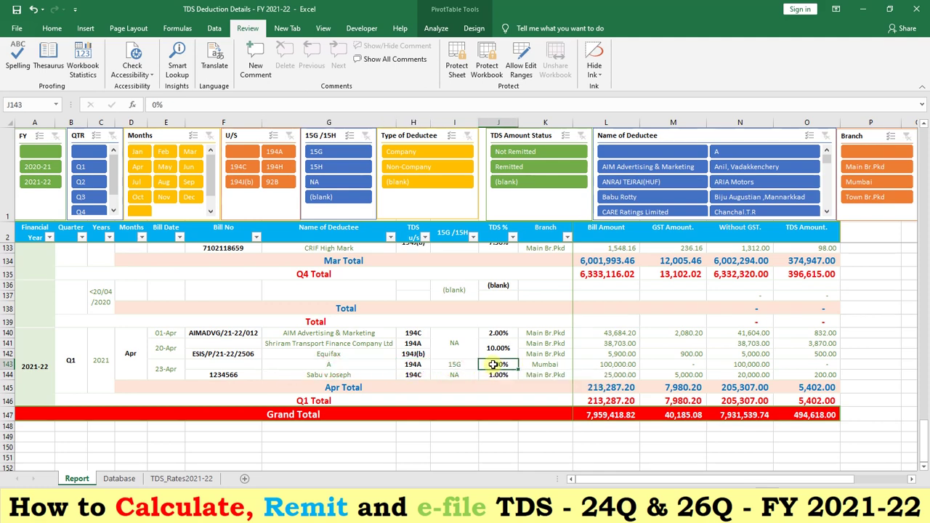
left_click(552, 365)
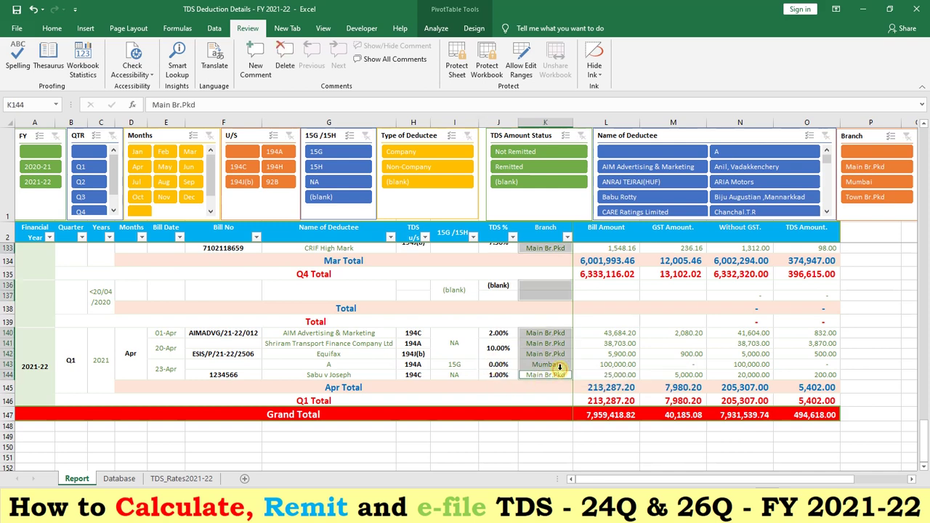
left_click(738, 365)
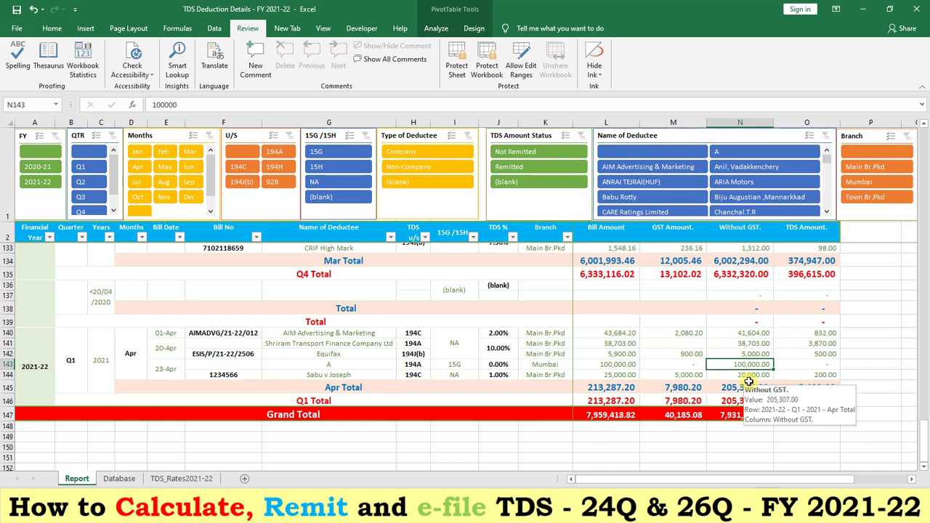
left_click(803, 365)
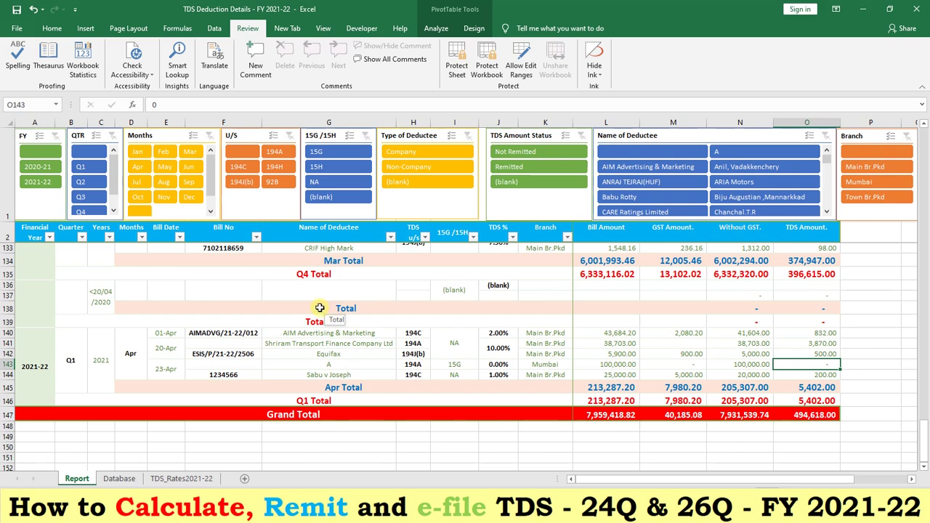
Step: Filter the Report pivot with the 2021-22 FY slicer item, then go to the Database sheet
left_click(44, 182)
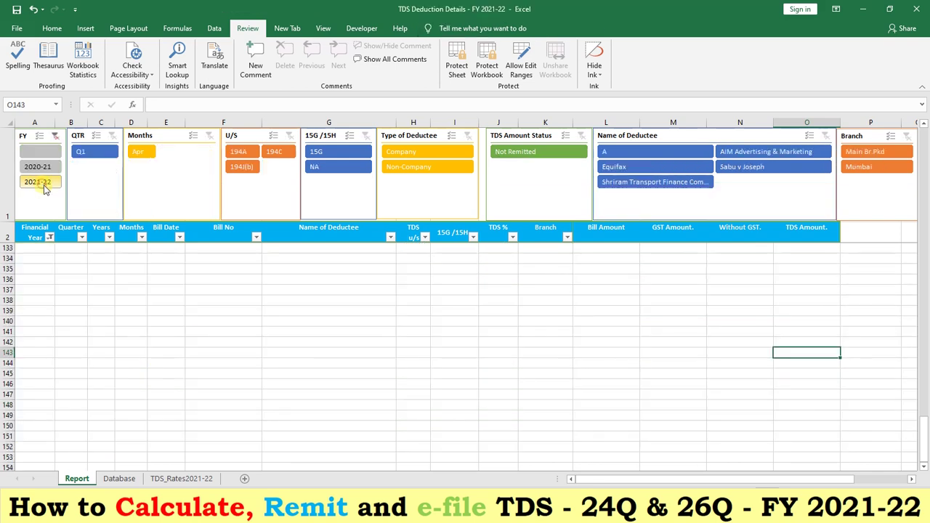
key("ctrl+Home")
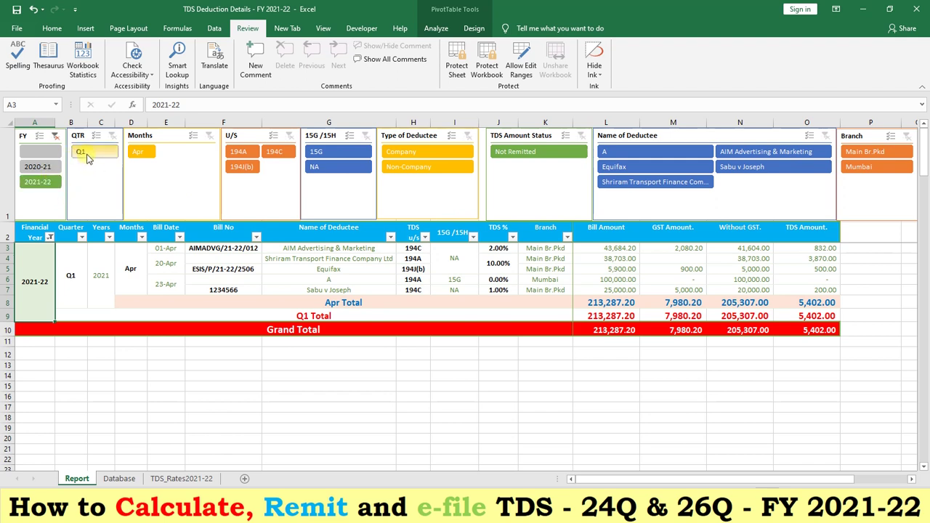
left_click(83, 159)
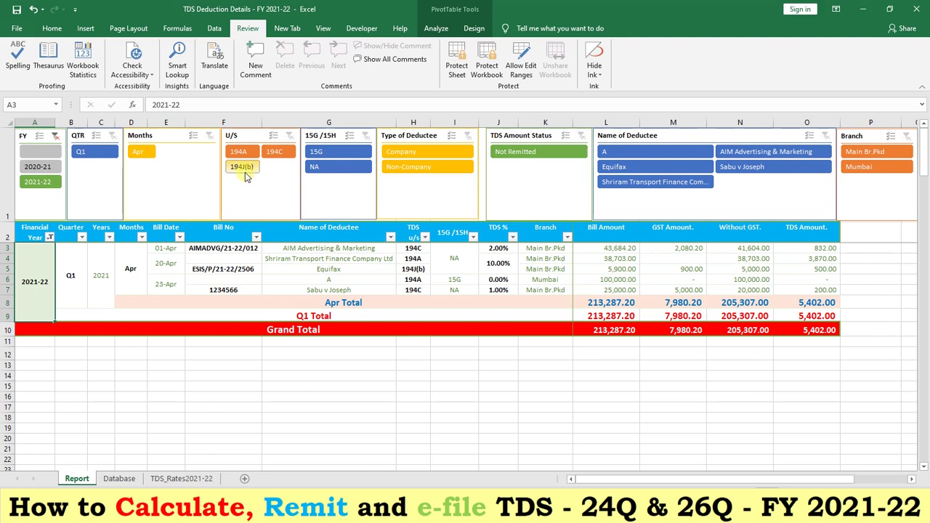
left_click(119, 478)
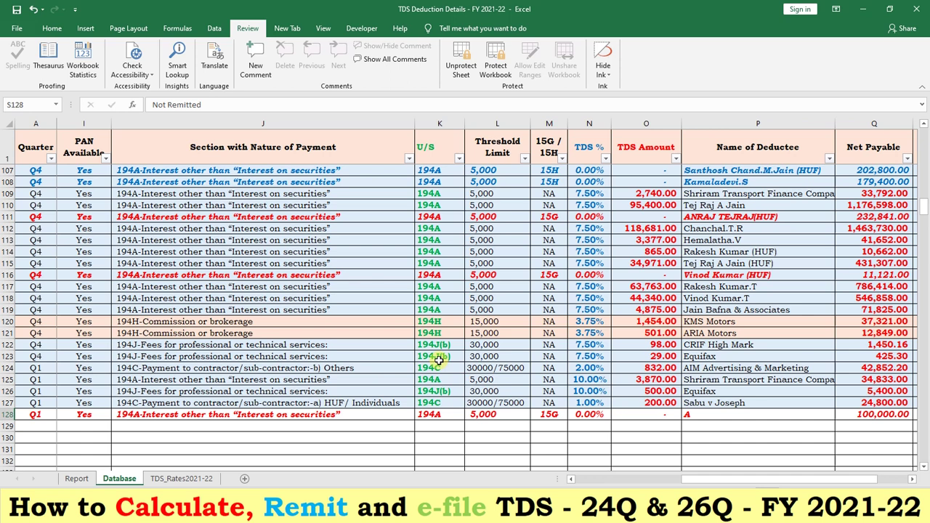
Step: Set J123 to '194J-Royalty, Distribution or exhibition of cinematographic Films' and return to Report
left_click(341, 357)
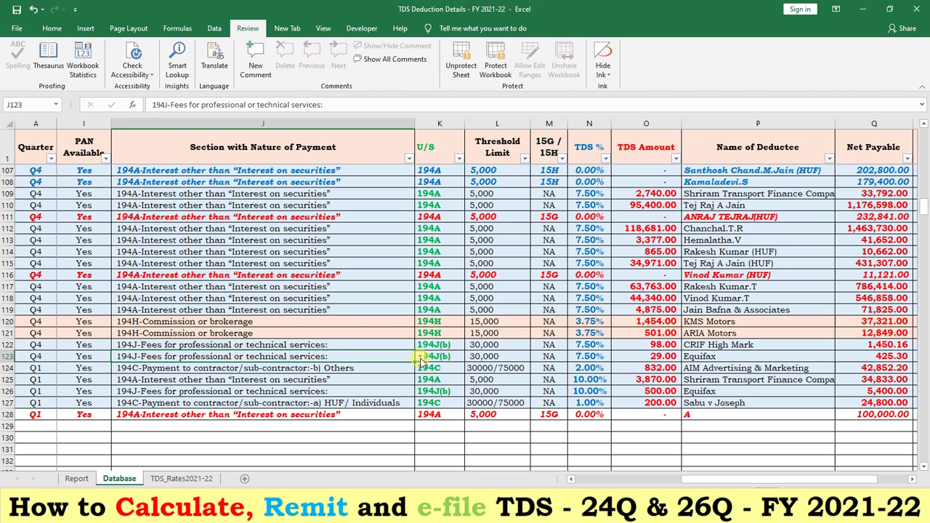
left_click(419, 357)
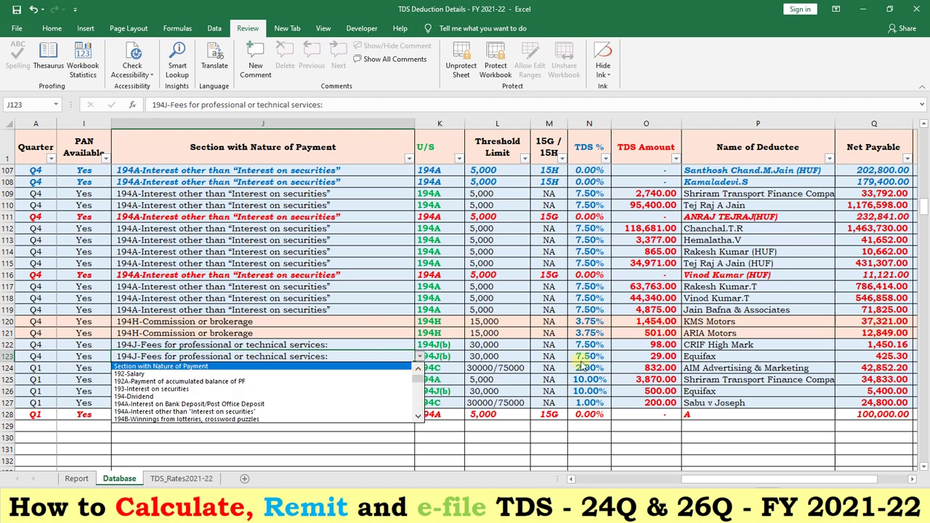
key("Escape")
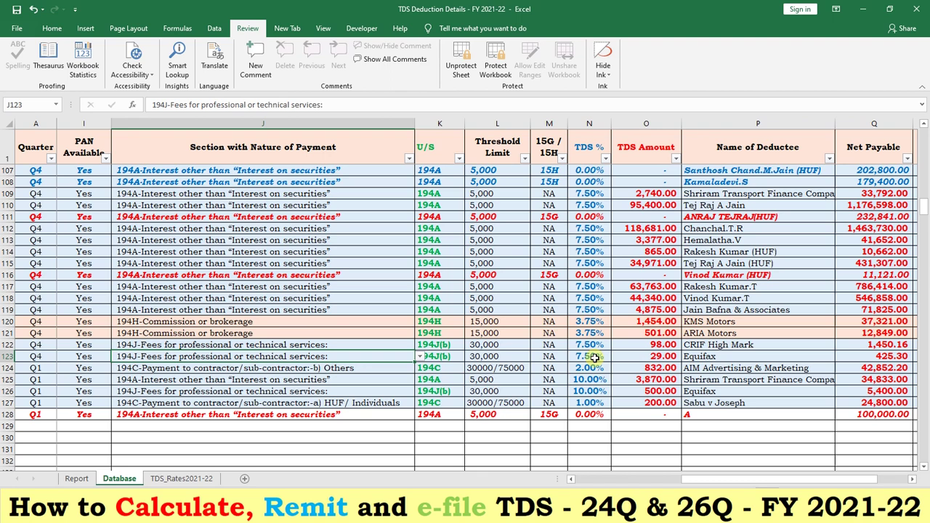
left_click(419, 355)
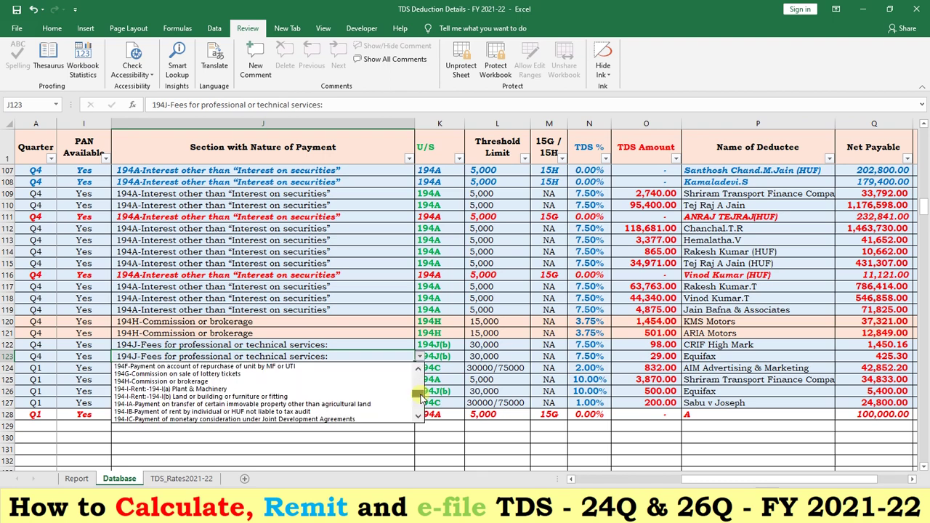
scroll(418, 400, "down", 1)
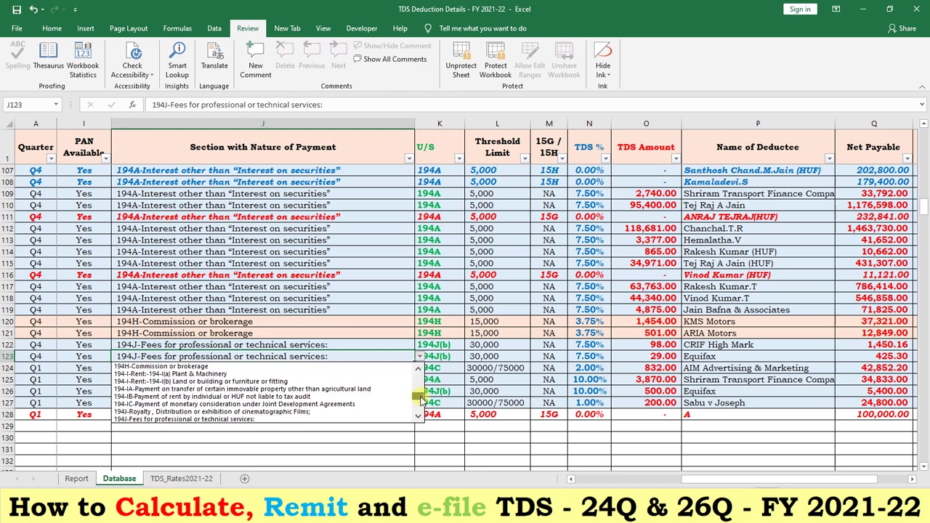
left_click(270, 414)
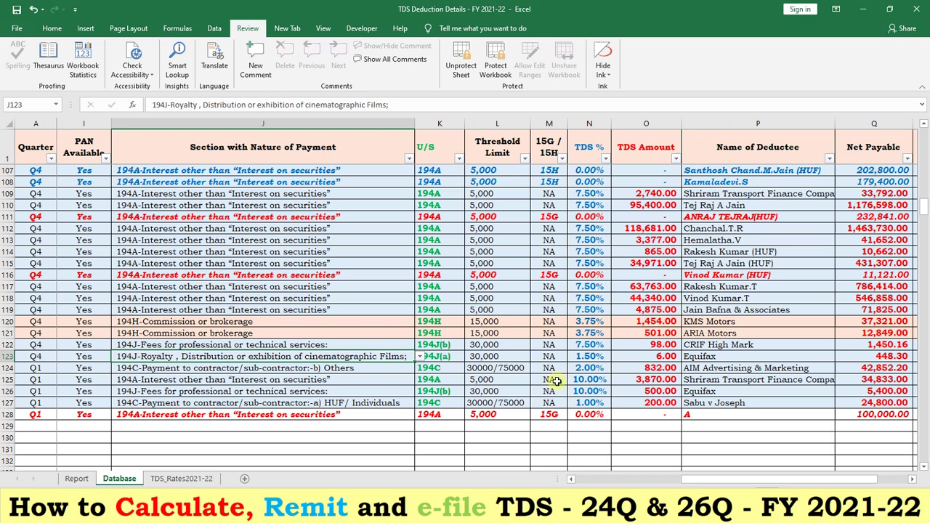
key("ctrl+Page_Up")
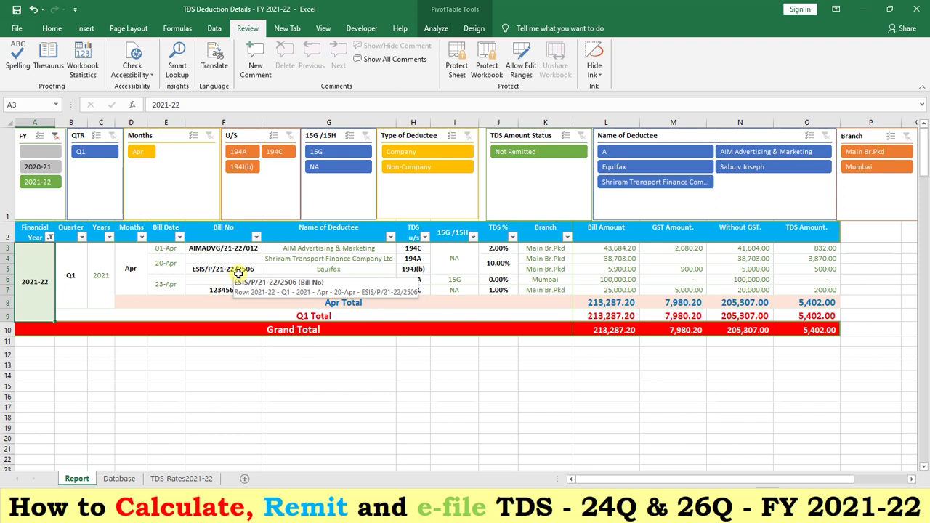
Step: Compare pivot totals for sections 194A and 194C, then clear the U/S slicer
left_click(238, 151)
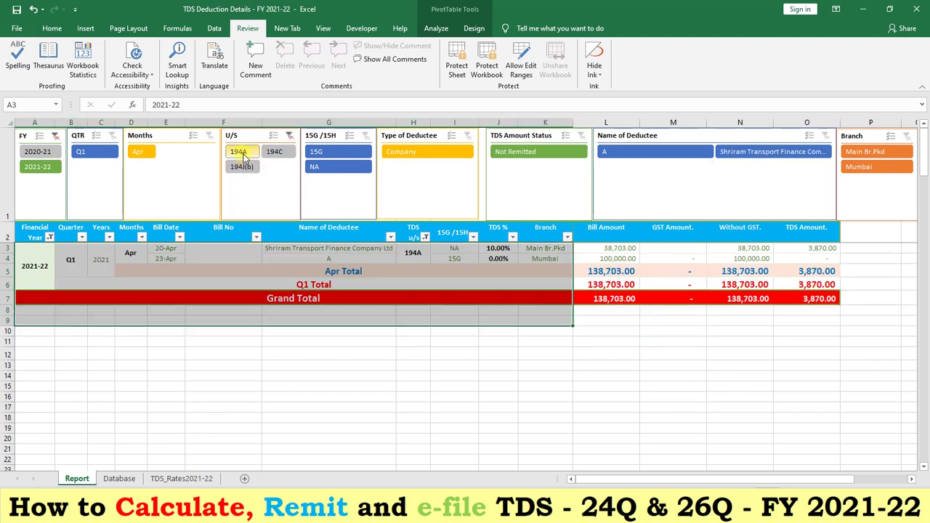
left_click(265, 259)
left_click(719, 284)
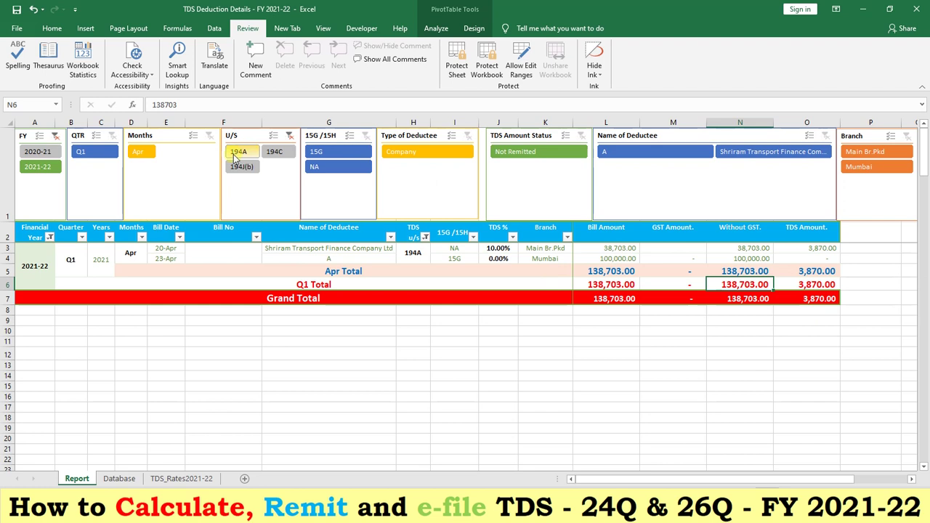
left_click(279, 155)
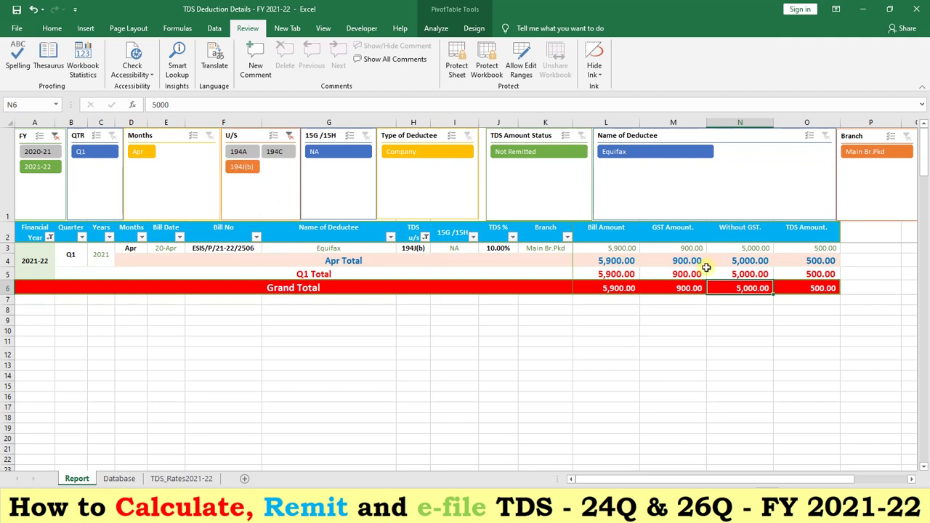
left_click(289, 136)
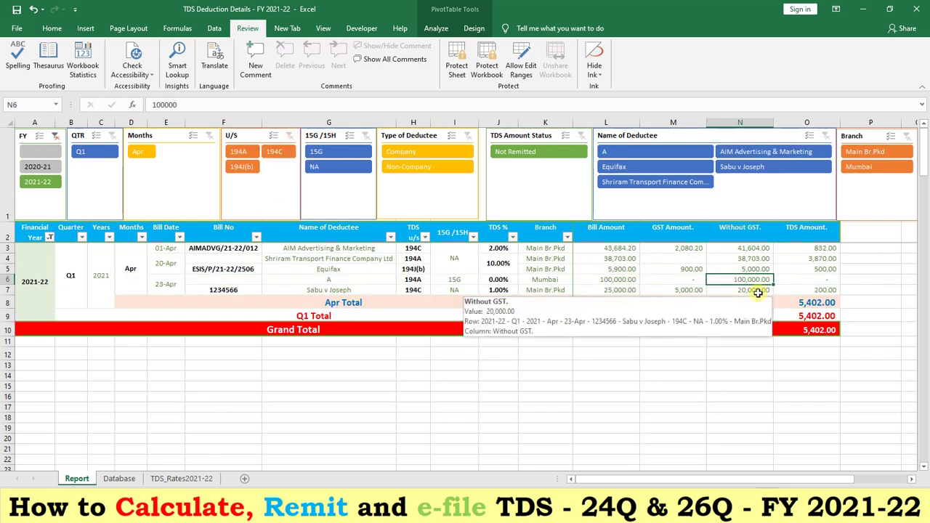
Step: Compare pivot totals for 15G and NA declarations, then clear the 15G/15H slicer
left_click(347, 153)
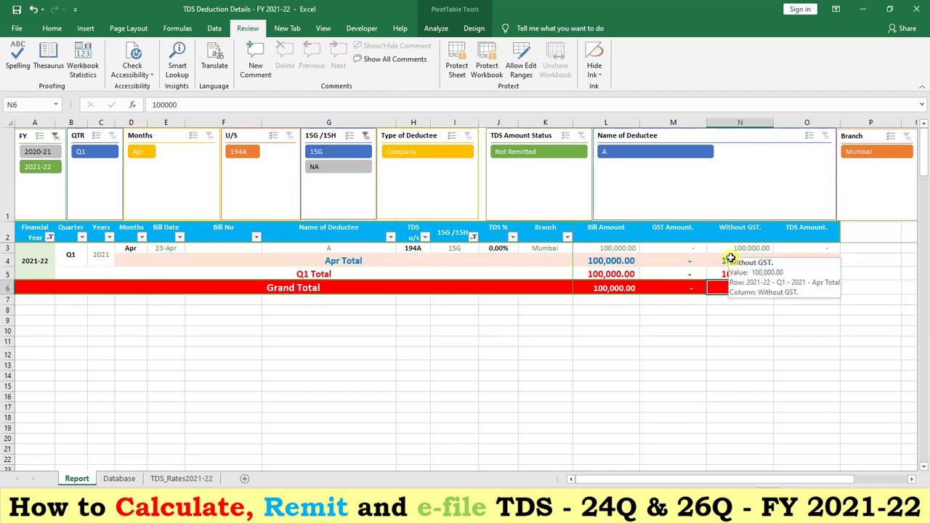
left_click(338, 166)
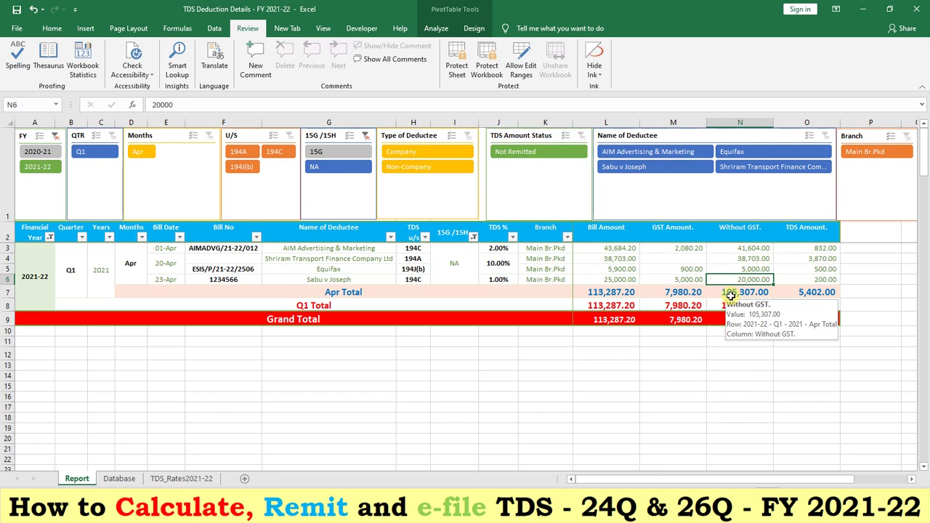
left_click(365, 135)
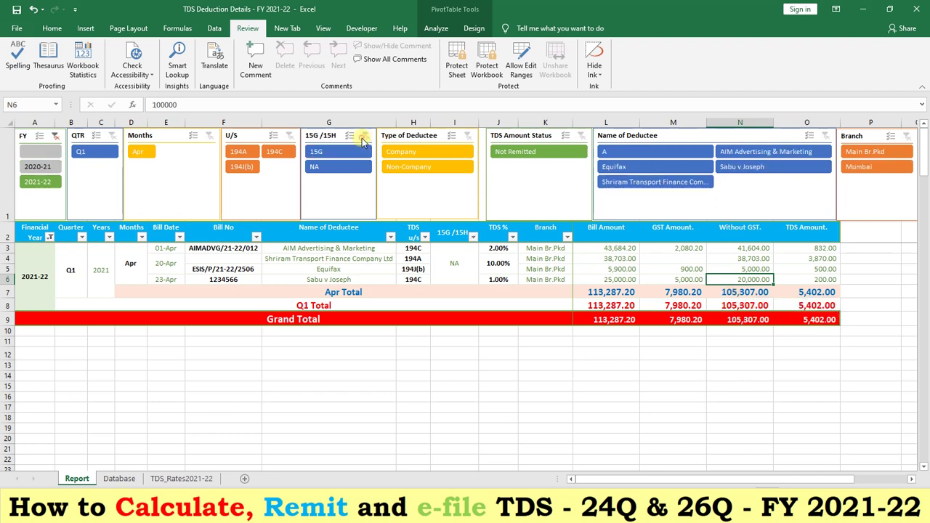
Step: Compare Company and Non-Company deductee totals, then clear the Type of Deductee slicer
left_click(421, 157)
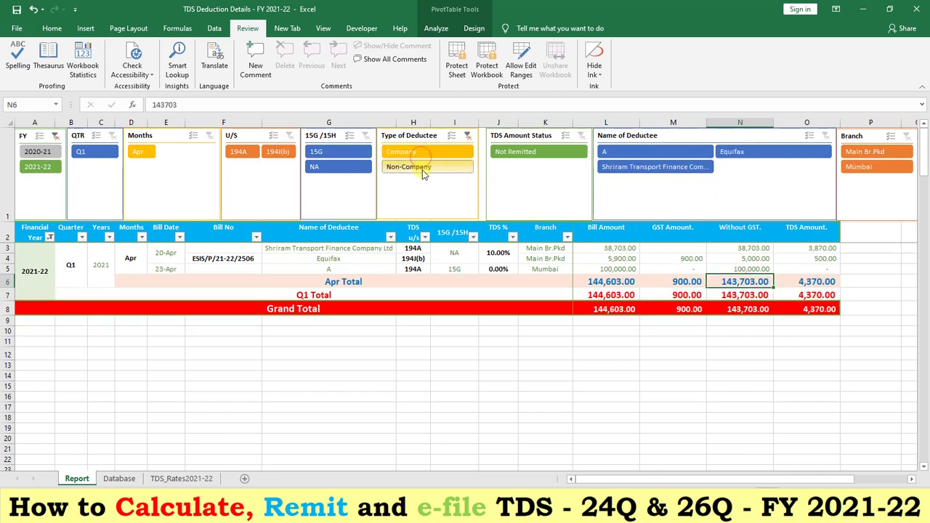
left_click(421, 168)
left_click(467, 135)
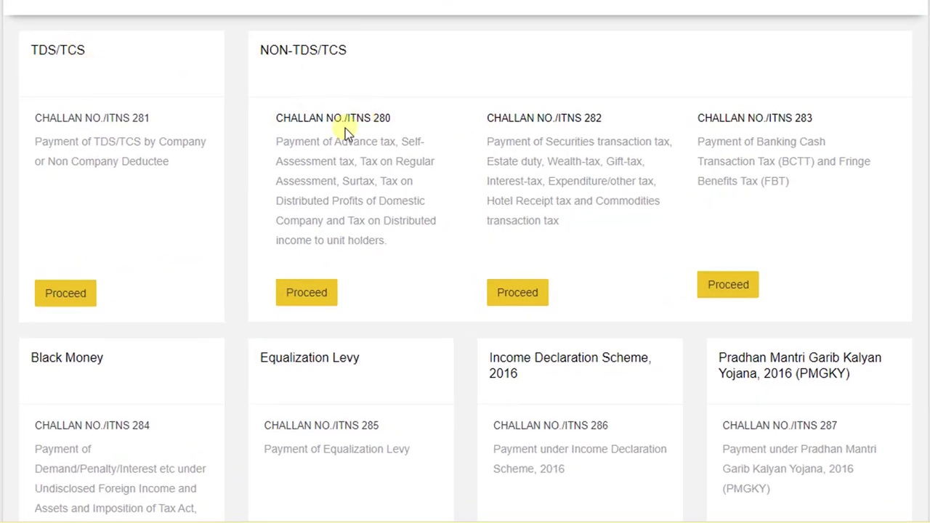
Step: Proceed with Challan No./ITNS 281 for TDS/TCS payment
left_click(41, 305)
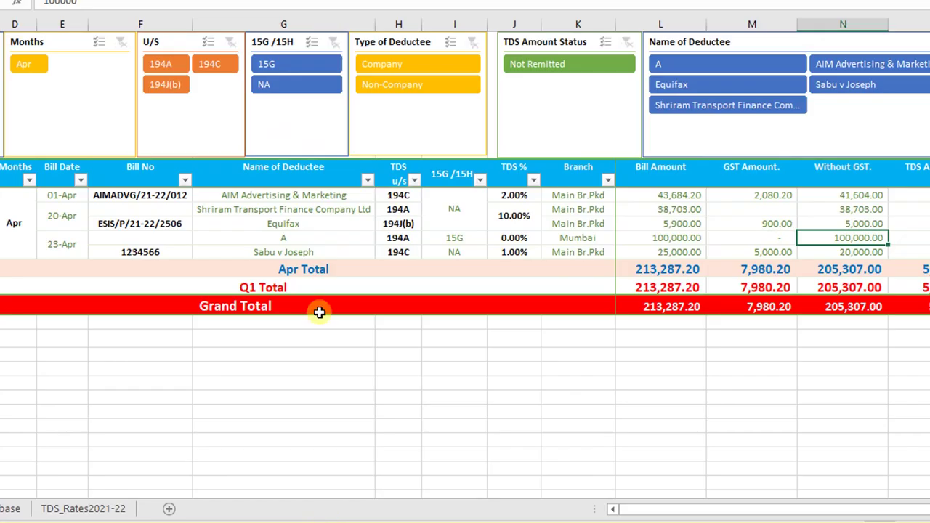
Step: Filter the pivot to Company deductees under section 194A, totalling 138,703.00
left_click(383, 86)
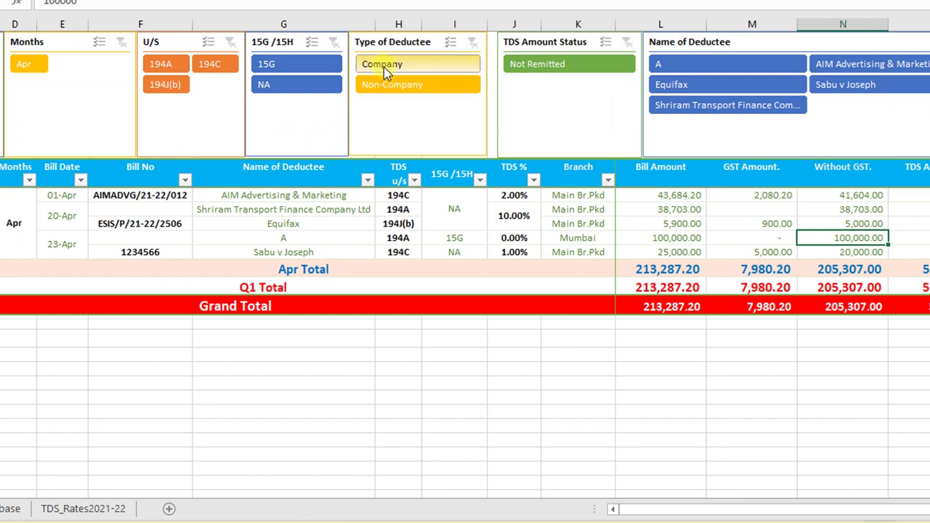
left_click(383, 64)
left_click(383, 87, "ctrl")
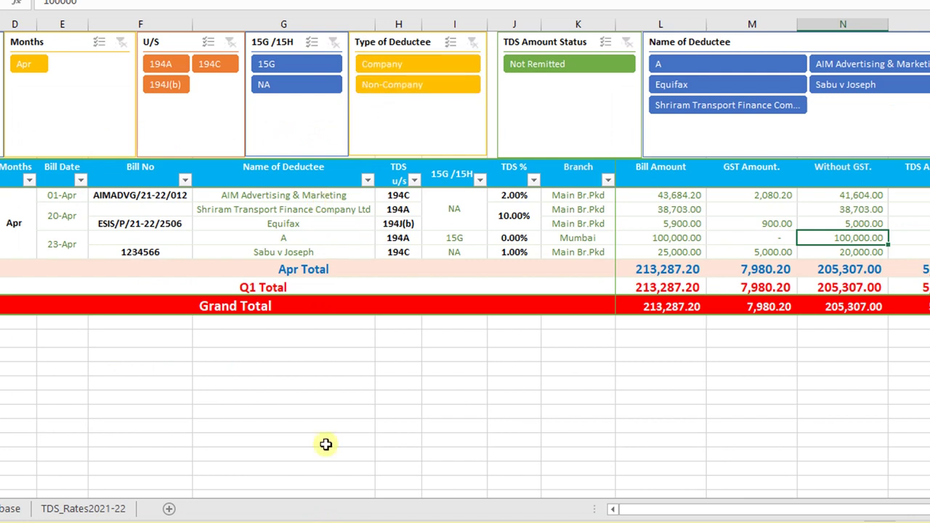
left_click(170, 68)
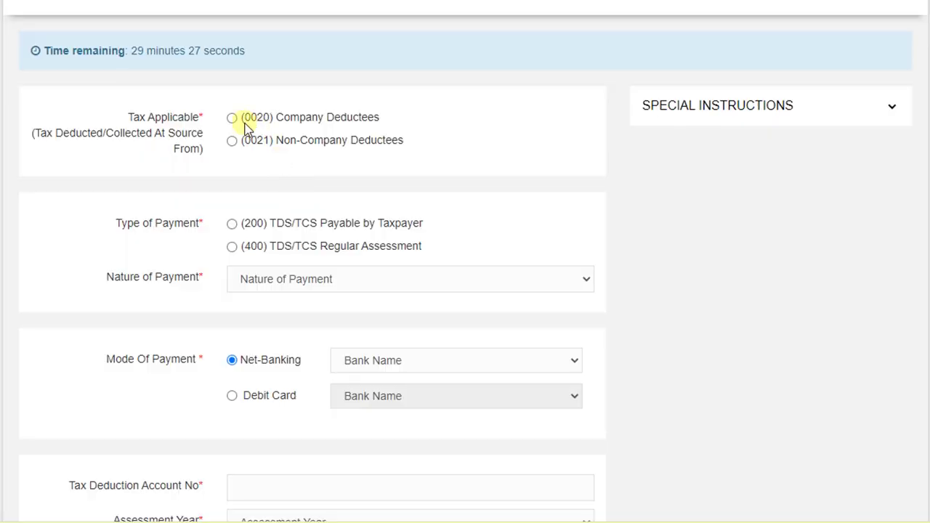
Step: Select (0020) Company Deductees and (200) TDS/TCS payable by taxpayer on the challan
left_click(240, 121)
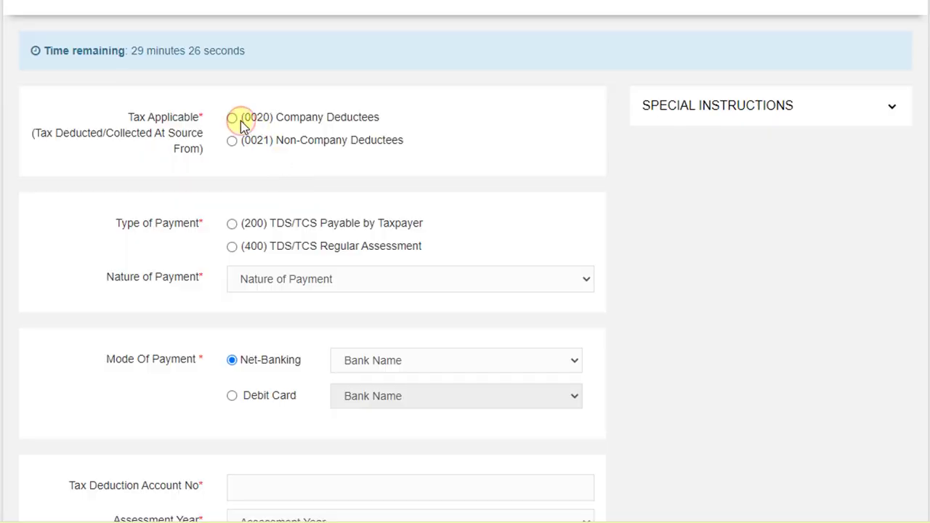
left_click(231, 225)
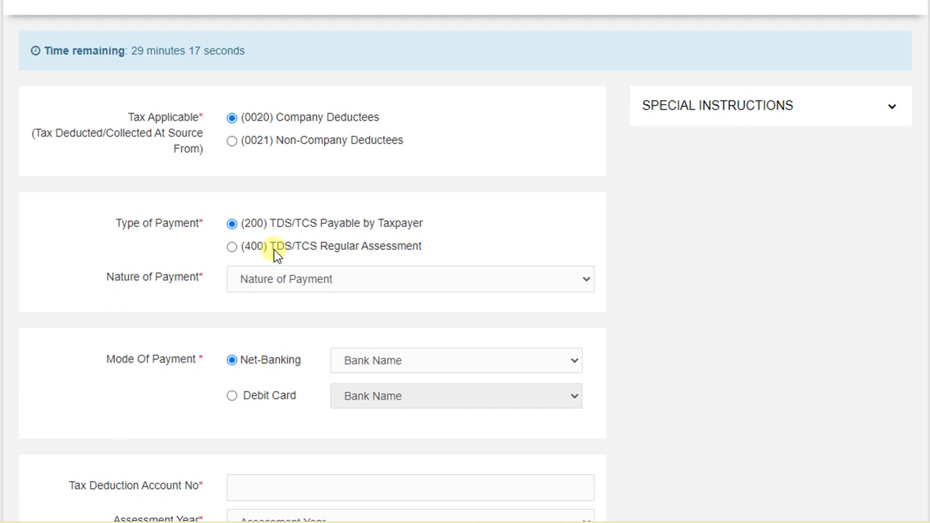
scroll(276, 254, "down", 1)
key("alt+Tab")
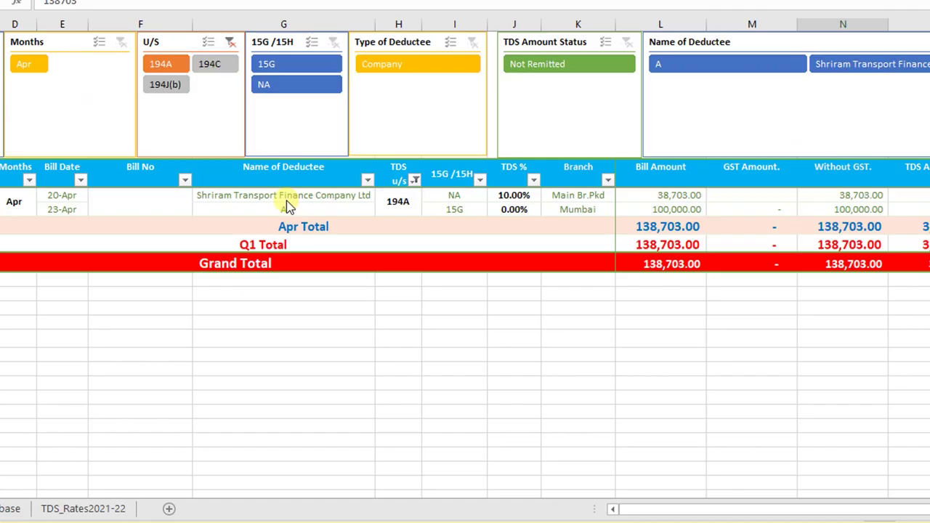
key("alt+Tab")
Step: Check section 194A in the Excel report, then choose 94A as the nature of payment
left_click(287, 205)
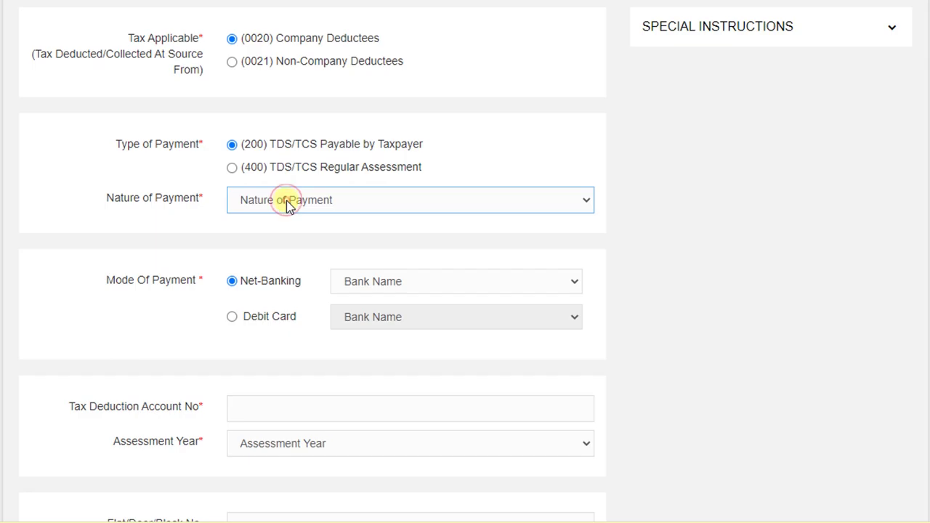
key("alt+Tab")
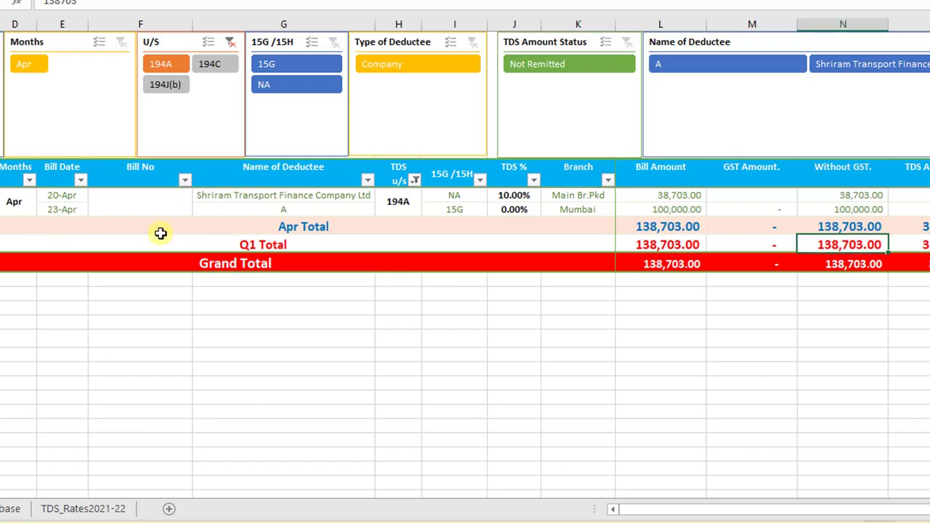
left_click(405, 201)
key("alt+Tab")
left_click(370, 196)
key("End")
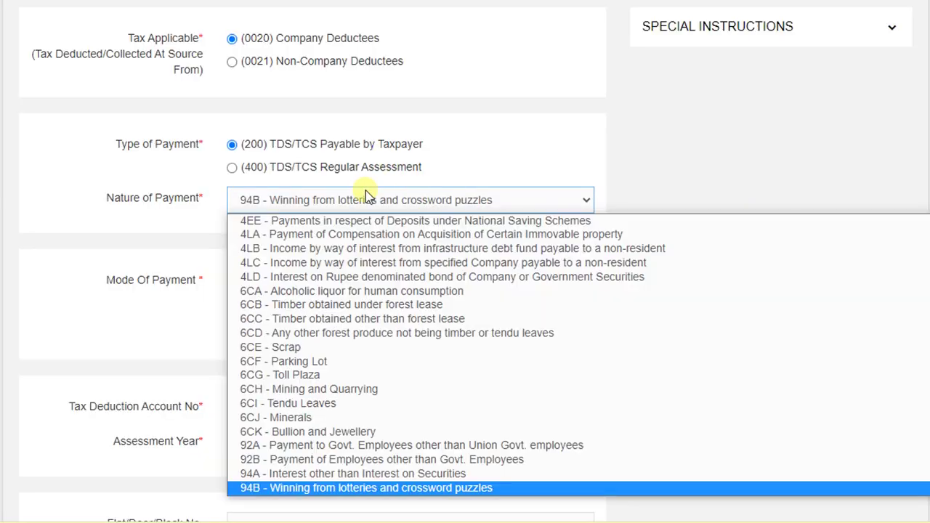
key("Up")
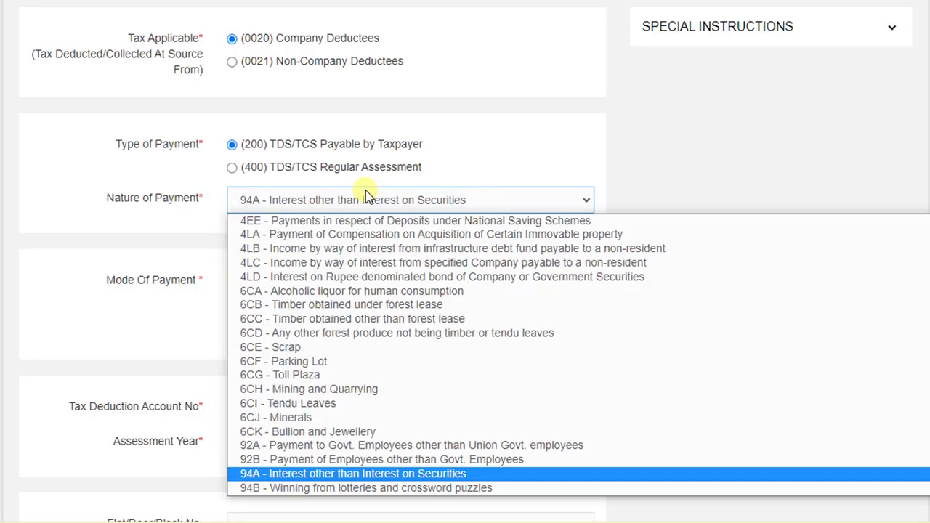
key("Return")
Step: Choose HDFC Bank as the net-banking bank
left_click(375, 276)
key("h")
key("Return")
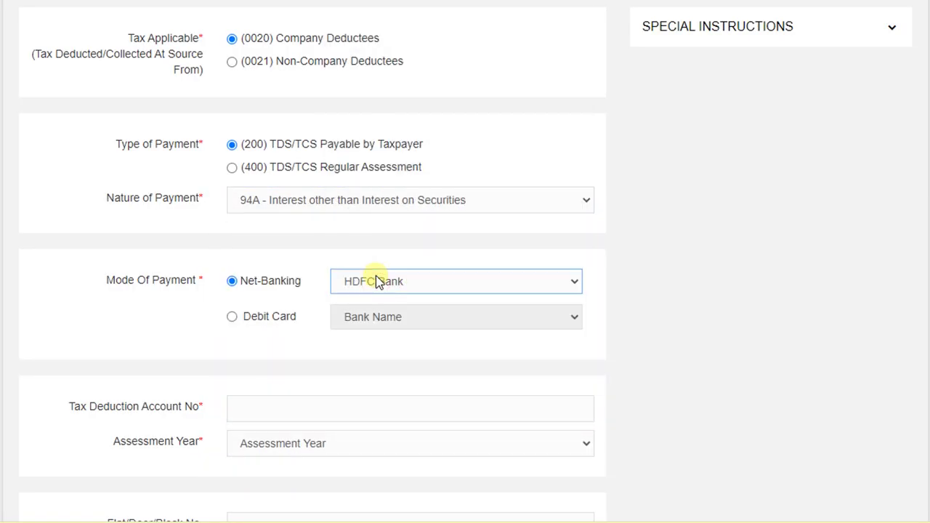
Step: Set the assessment year to 2022-23
scroll(375, 275, "down", 2)
left_click(317, 255)
scroll(318, 255, "down", 1)
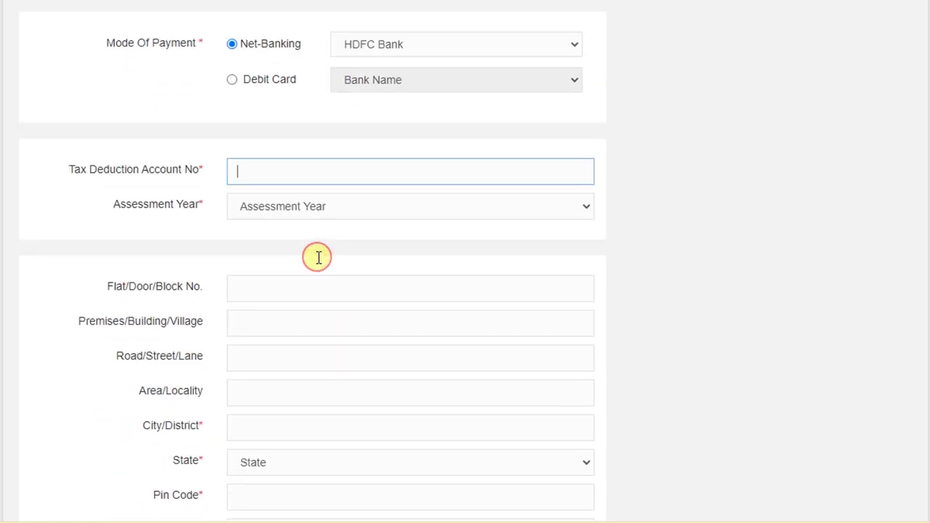
left_click(300, 210)
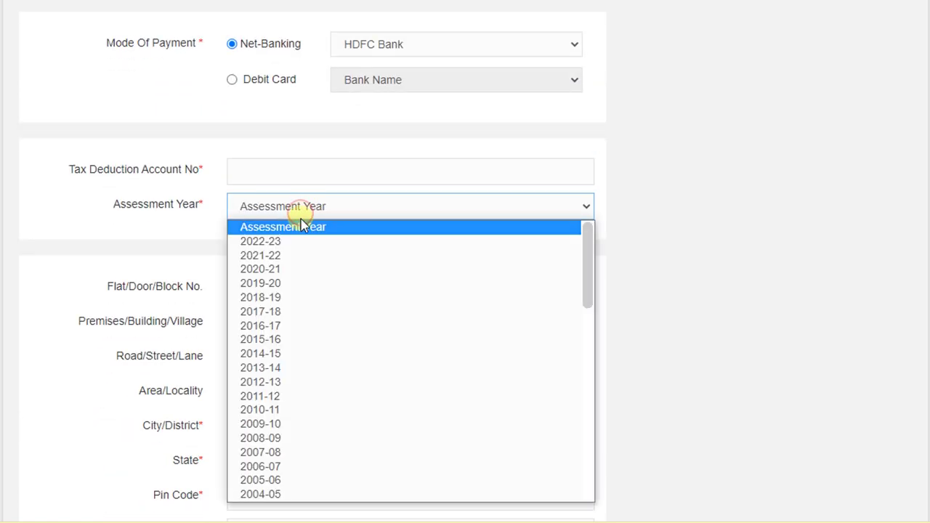
left_click(301, 241)
Step: Move through the address fields and select KERALA as the state
scroll(297, 242, "down", 1)
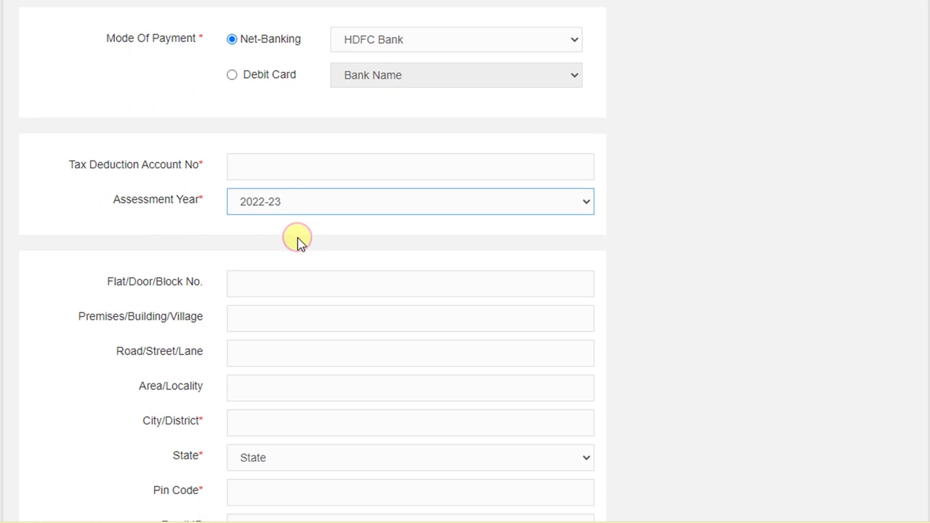
left_click(286, 210)
scroll(287, 214, "down", 1)
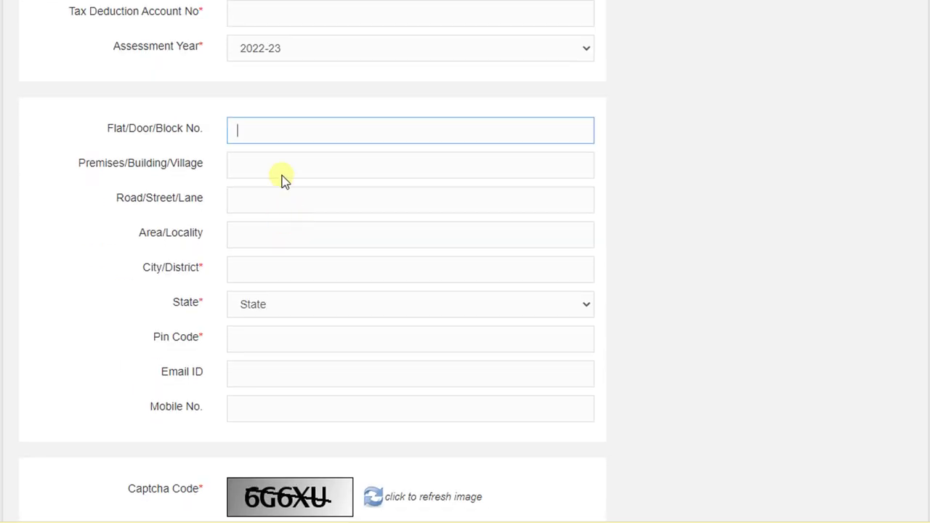
left_click(282, 234)
left_click(277, 266)
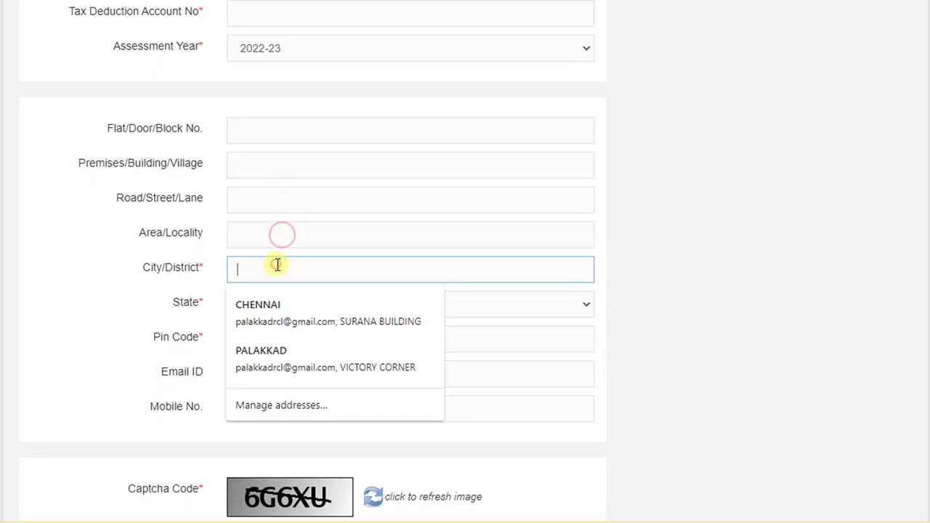
left_click(480, 318)
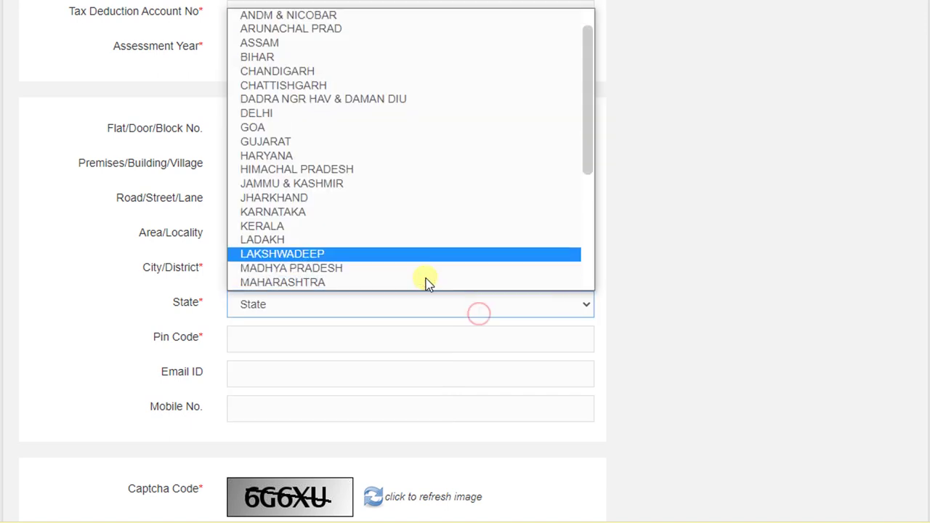
left_click(388, 255)
scroll(305, 257, "down", 1)
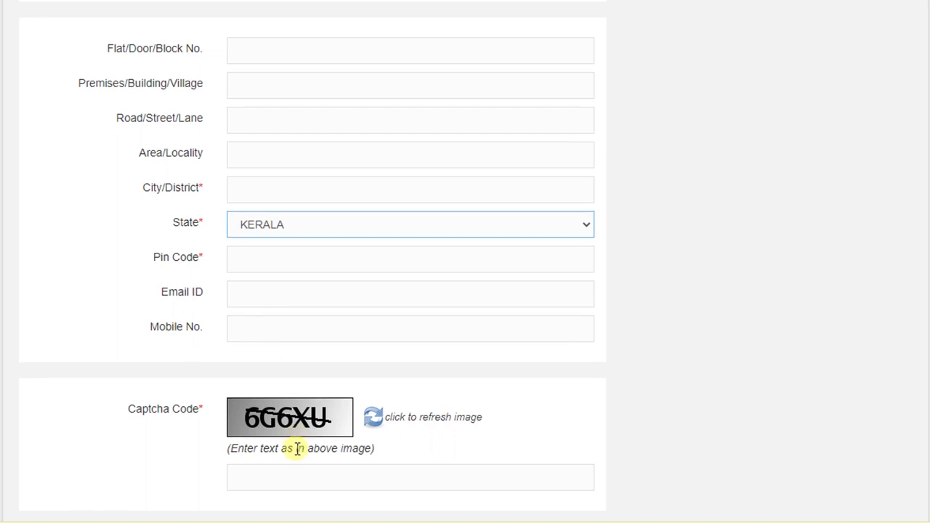
scroll(301, 455, "down", 2)
Step: Return to the top of the form and confirm 94A as the nature of payment
key("Home")
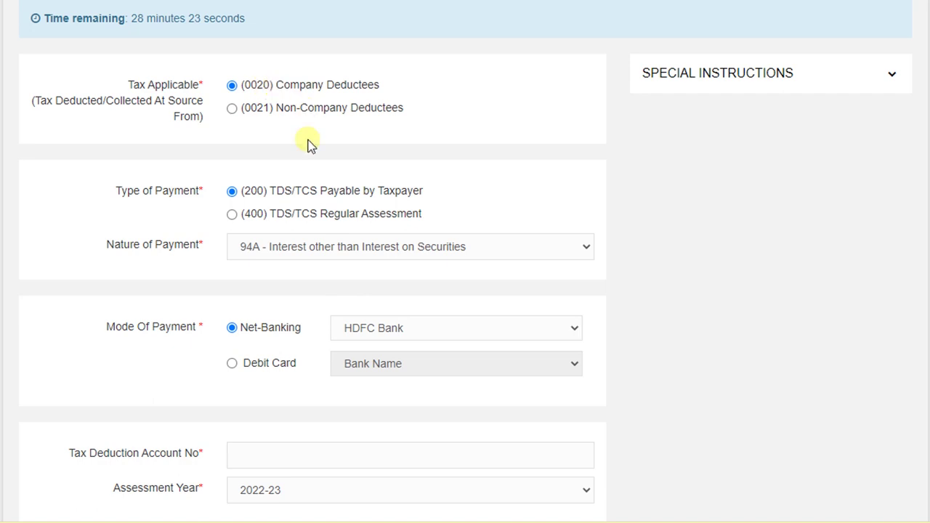
left_click(268, 248)
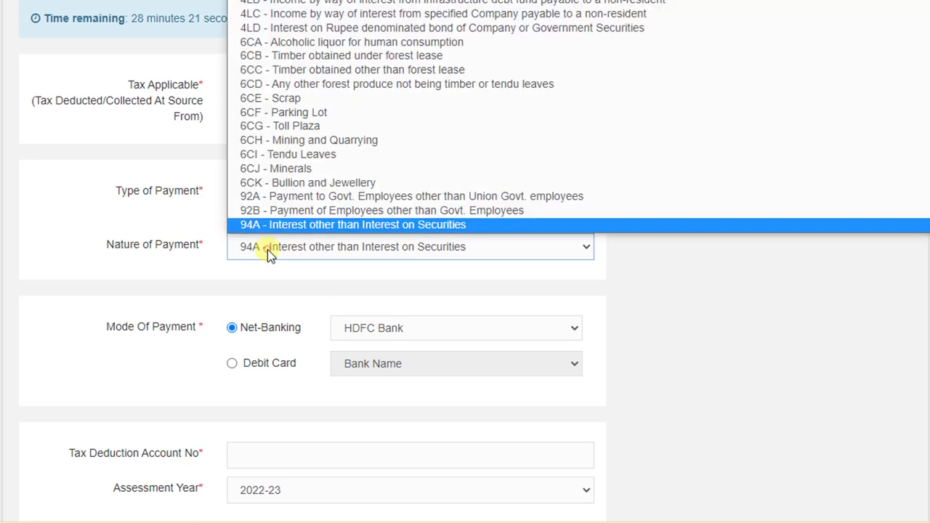
left_click(268, 249)
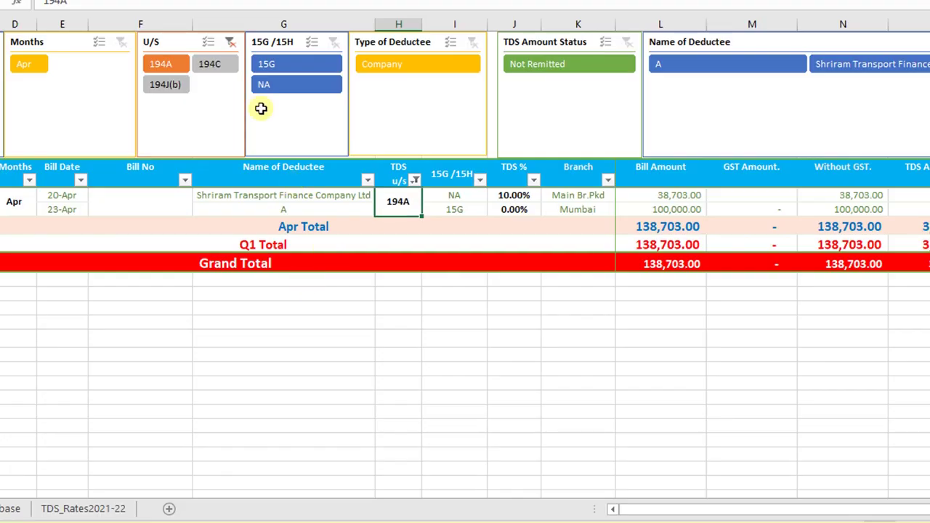
Step: Filter the TDS report pivot to U/S 194C and switch back to the challan form
left_click(210, 67)
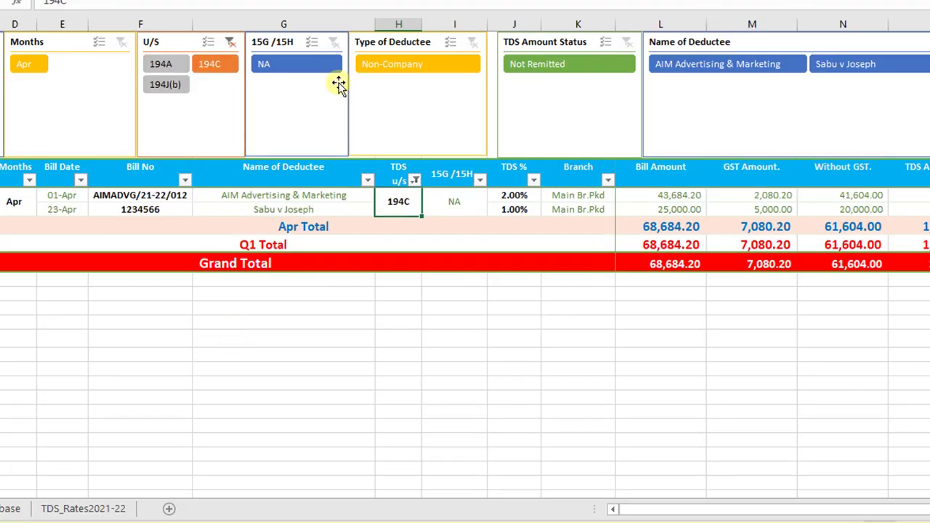
key("alt+Tab")
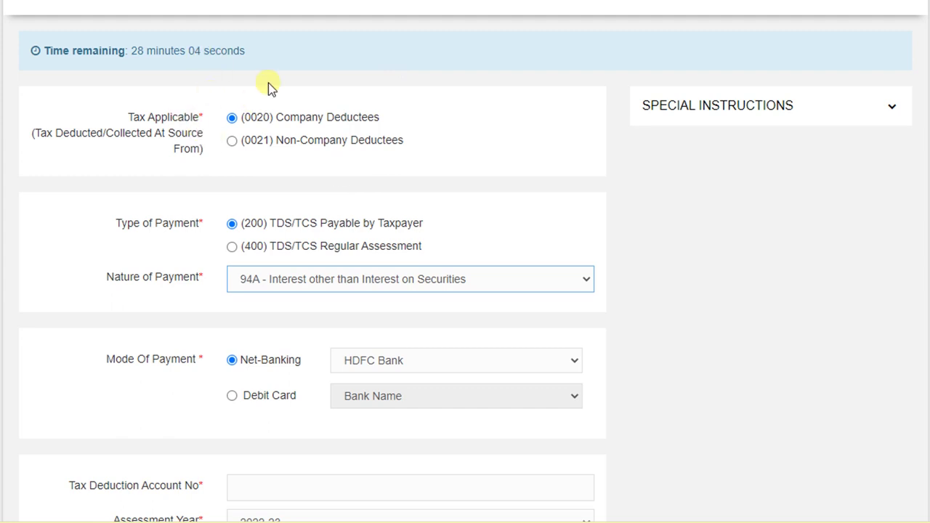
Step: Change tax applicable to (0021) Non-Company Deductees
left_click(232, 142)
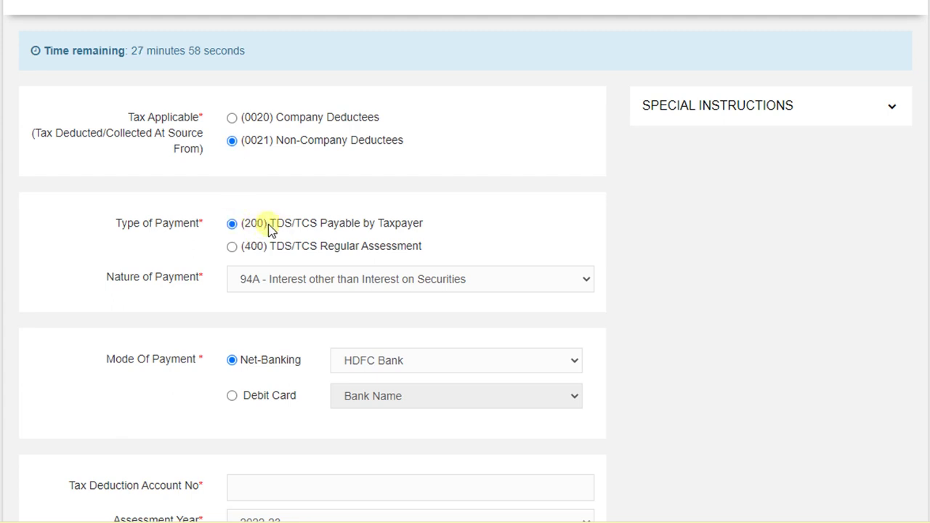
scroll(270, 225, "down", 1)
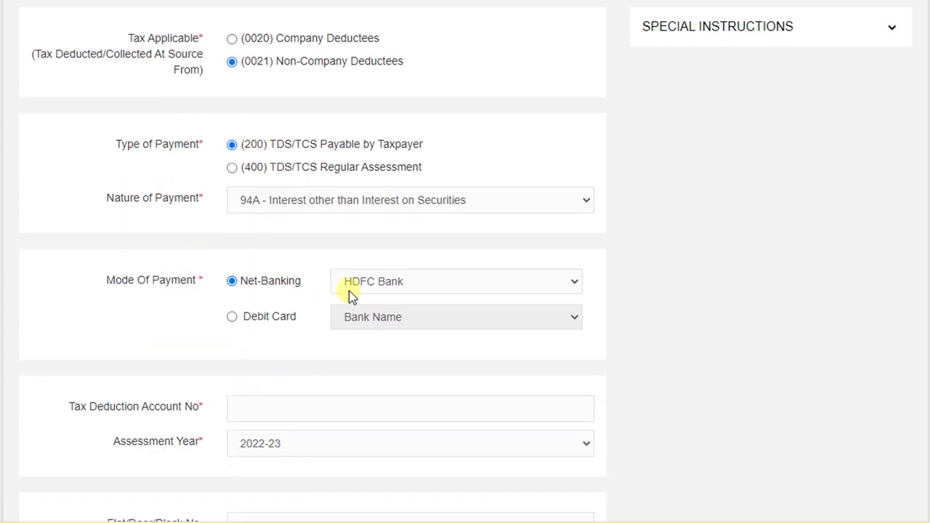
scroll(369, 284, "down", 1)
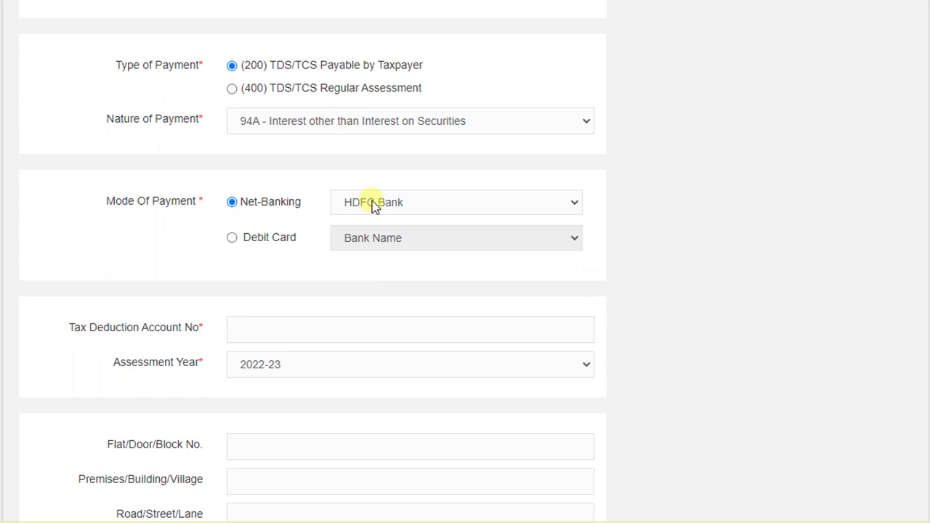
Step: Reselect 2022-23 as the assessment year
left_click(283, 327)
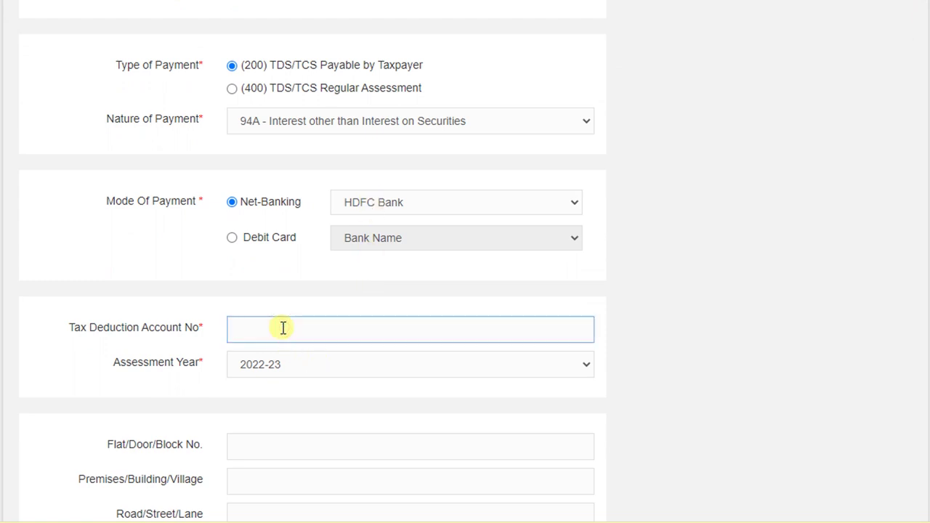
scroll(282, 327, "down", 1)
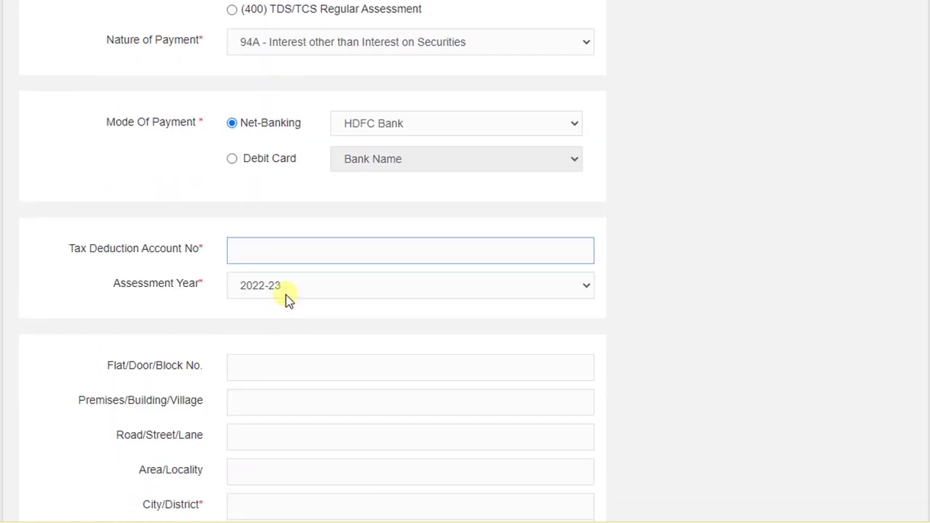
left_click(286, 286)
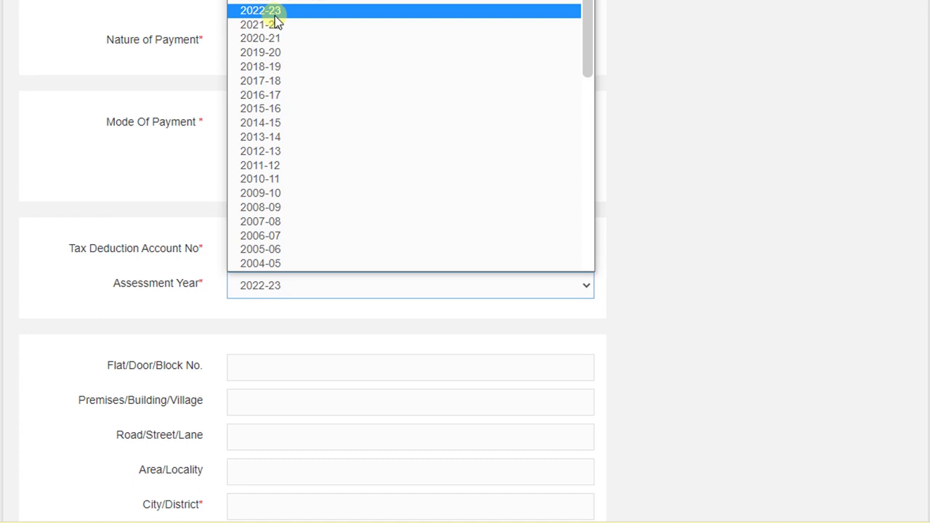
left_click(274, 16)
Step: Move through the flat, premises and road address fields and review the form
scroll(264, 208, "down", 3)
left_click(255, 131)
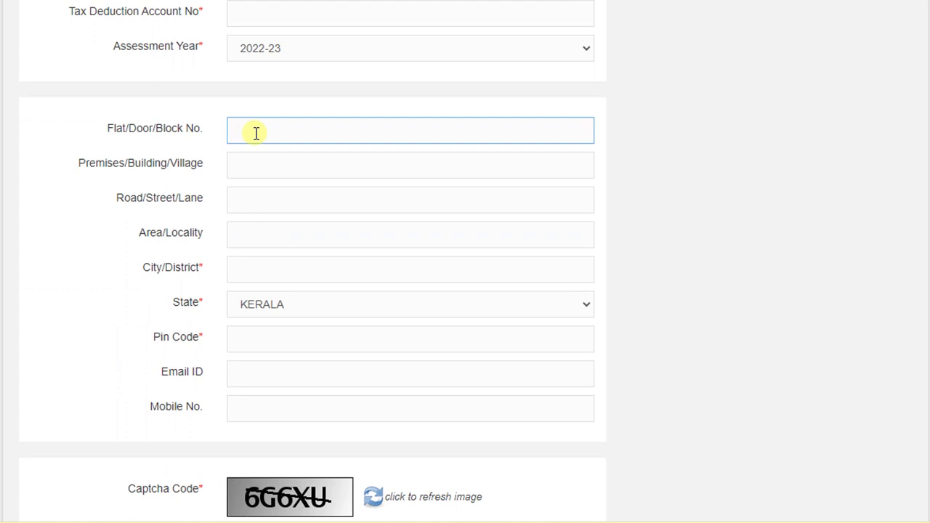
left_click(254, 164)
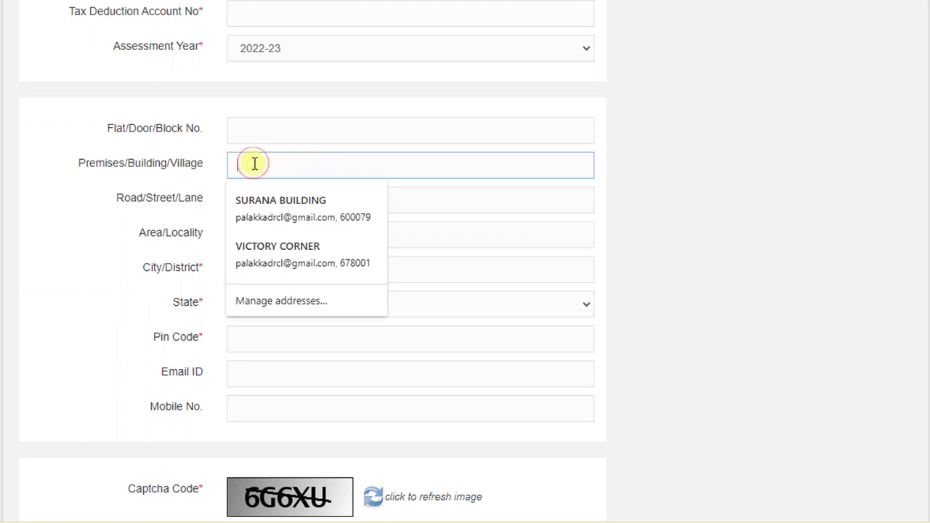
left_click(250, 210)
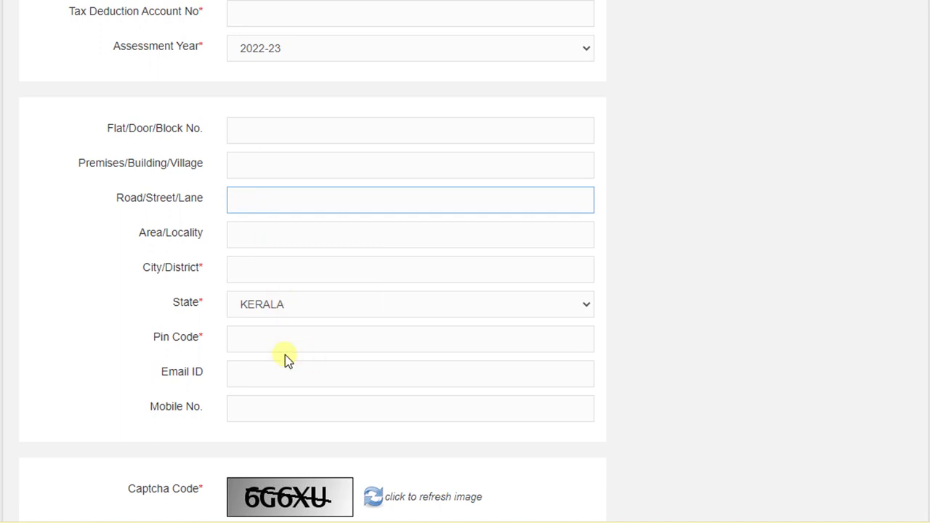
scroll(282, 373, "down", 1)
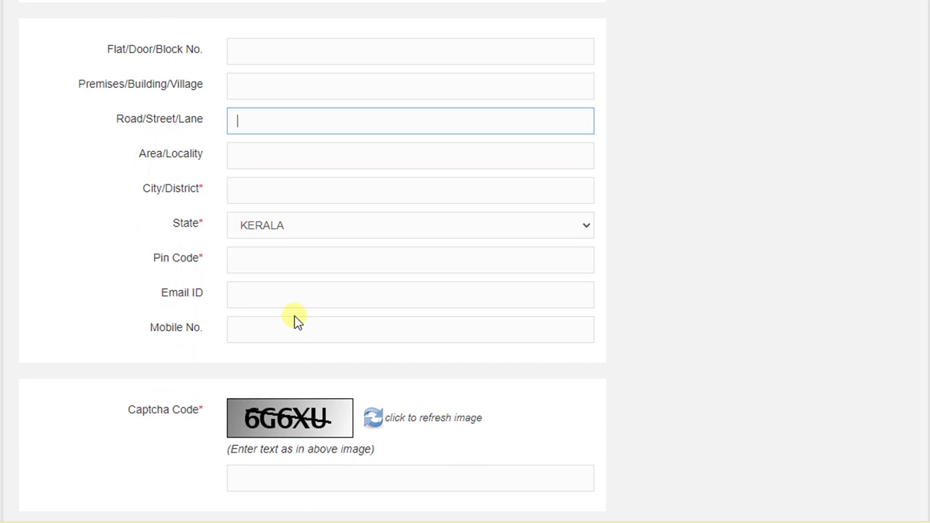
scroll(297, 313, "down", 2)
scroll(345, 298, "up", 8)
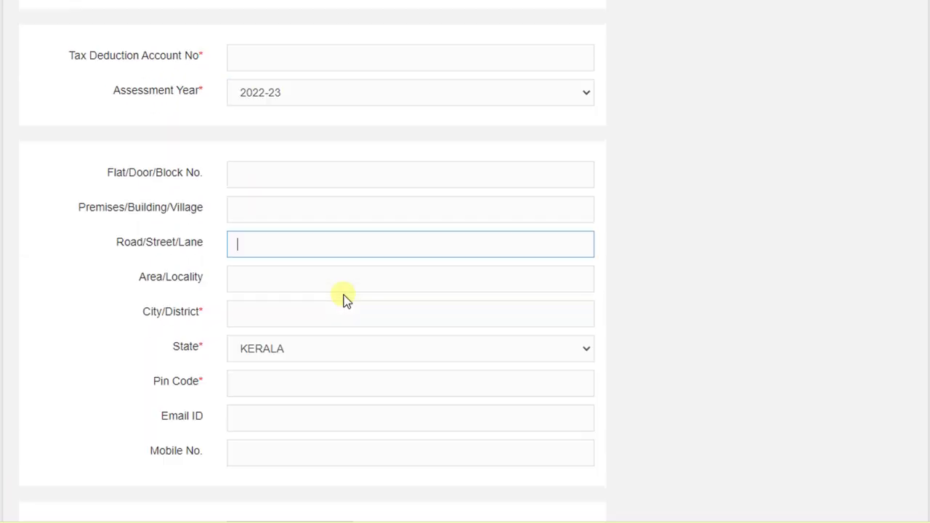
scroll(346, 300, "up", 2)
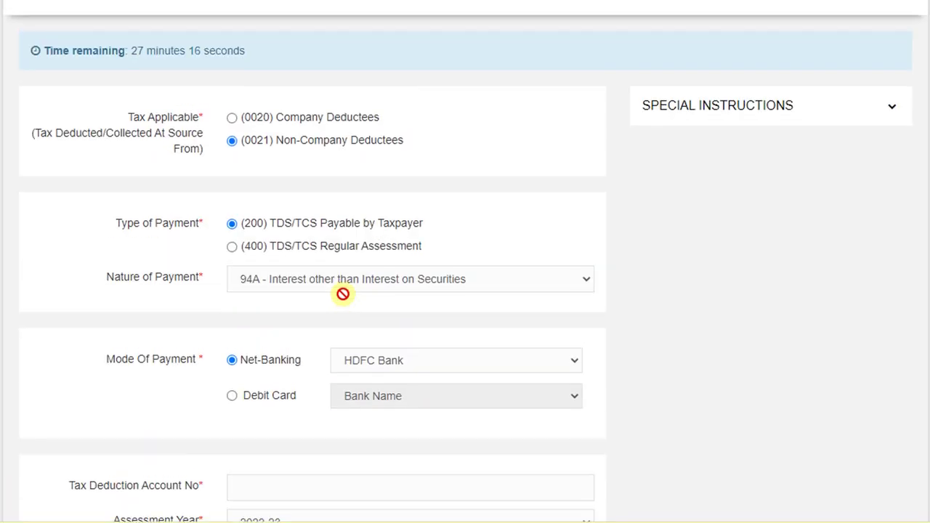
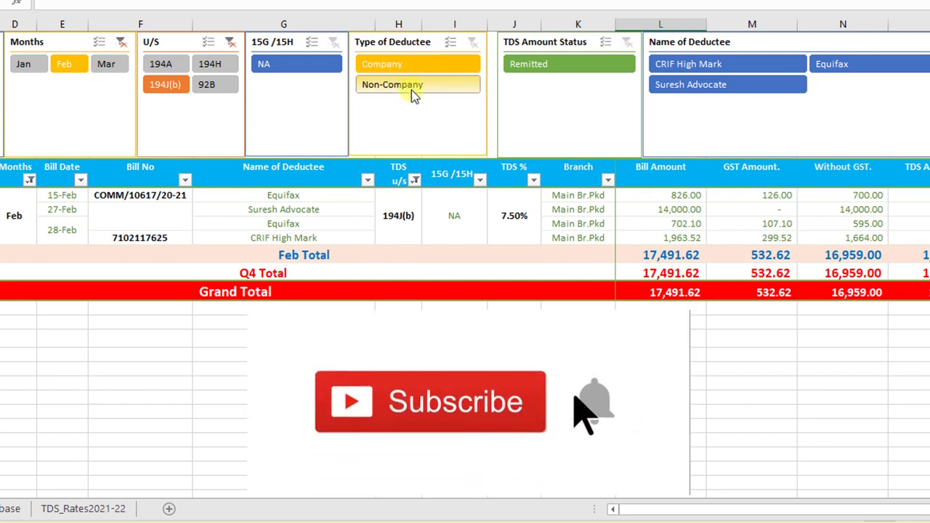
Step: Filter the report to Company deductees only and check the Q4 and Feb TDS totals
left_click(413, 90)
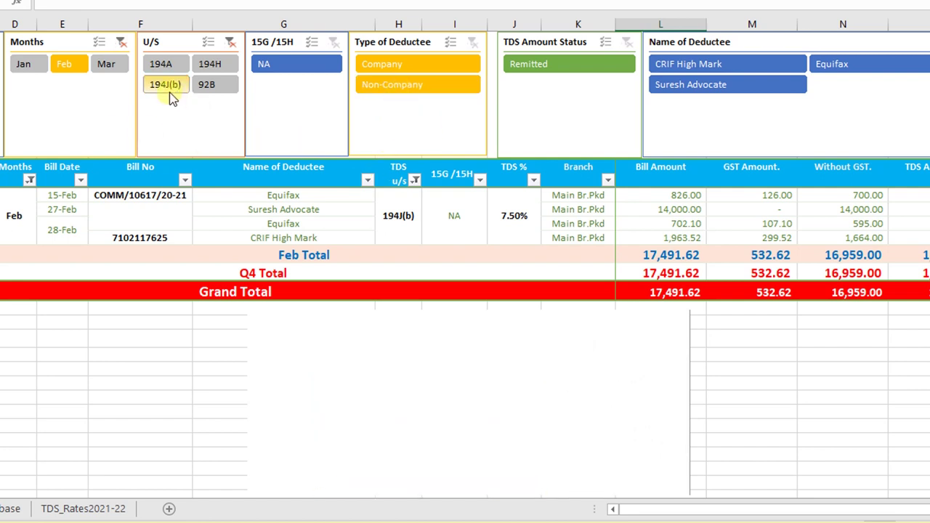
left_click(398, 86)
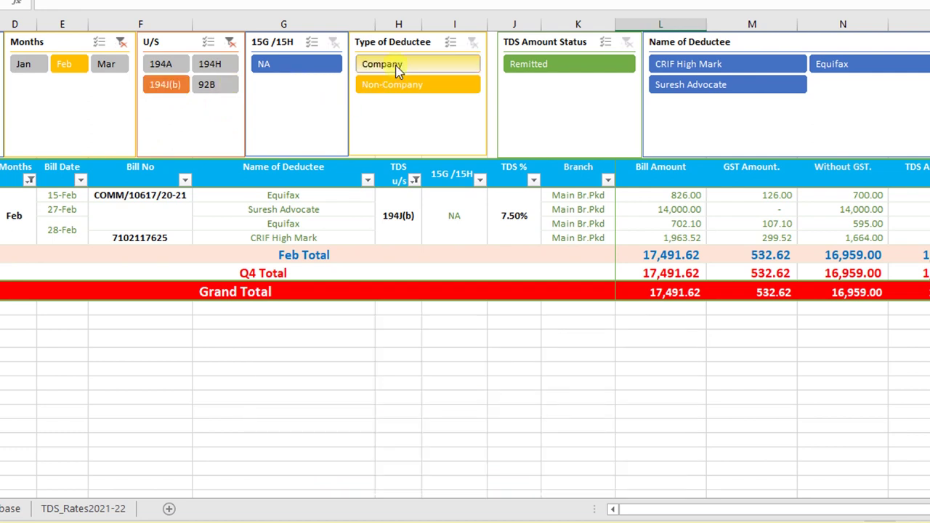
left_click(395, 65)
left_click(400, 87, "ctrl")
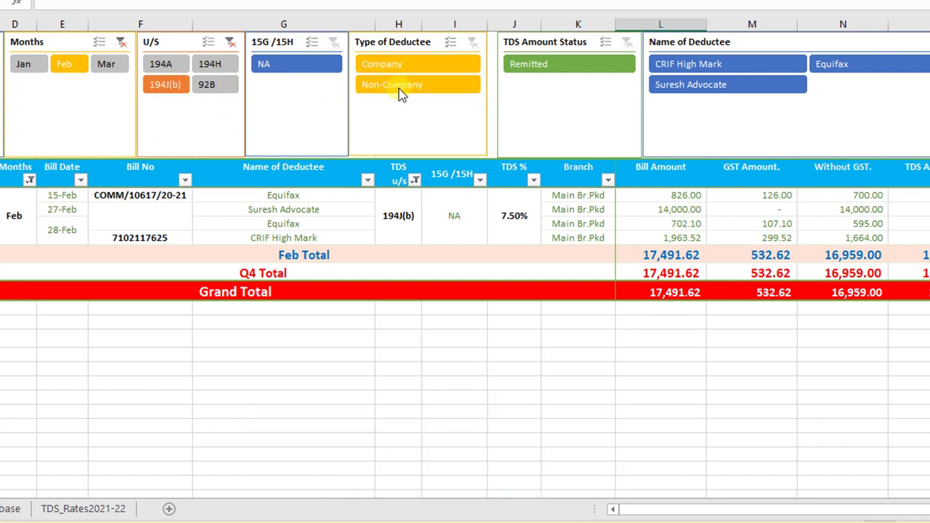
left_click(406, 64)
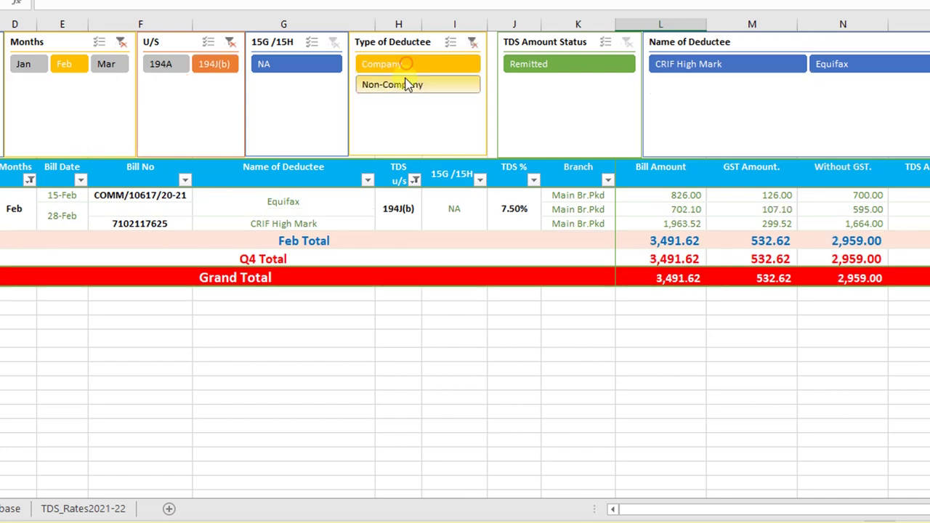
left_click(911, 259)
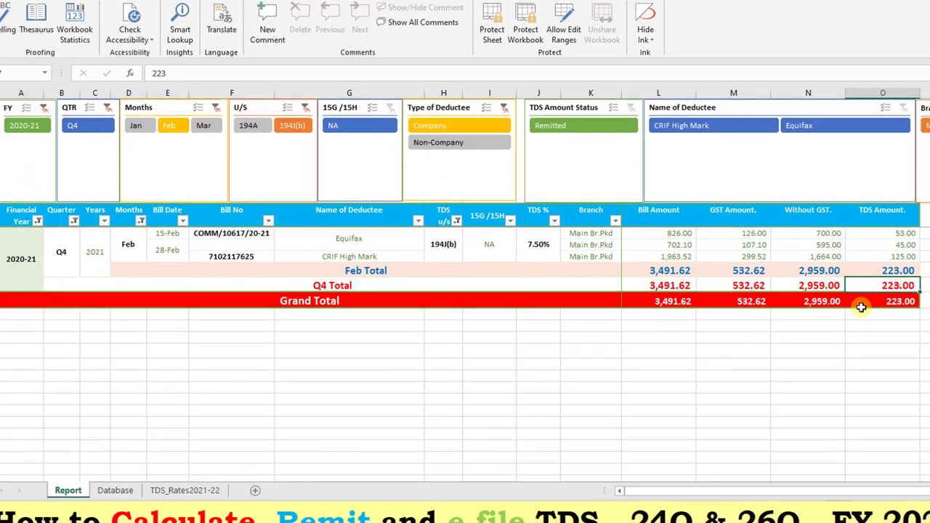
left_click(909, 271)
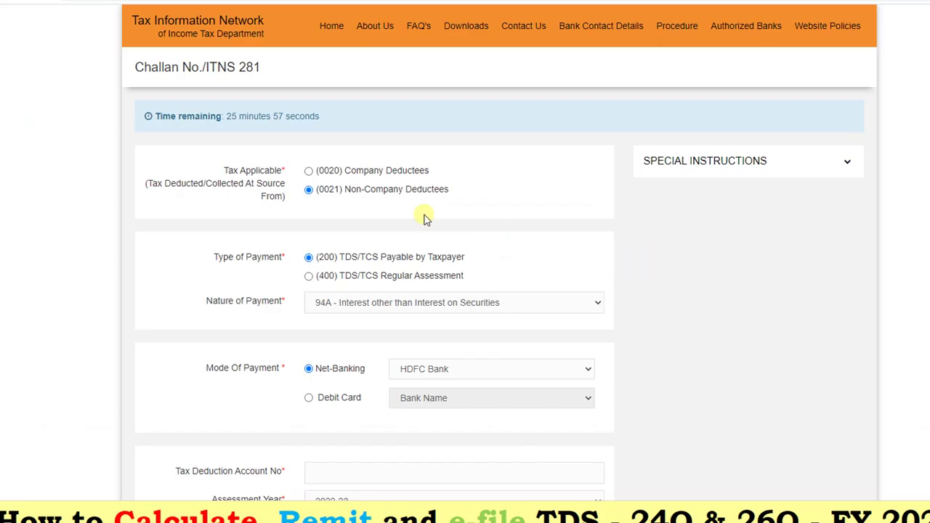
Step: Set the challan to (0020) Company Deductees with nature of payment 94J – Fees for Professional or Technical Services
left_click(309, 170)
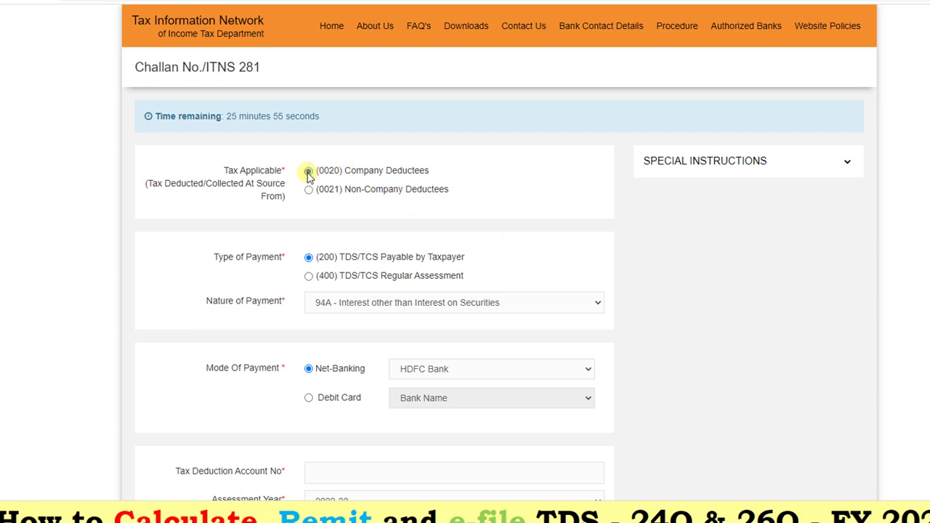
scroll(307, 173, "down", 1)
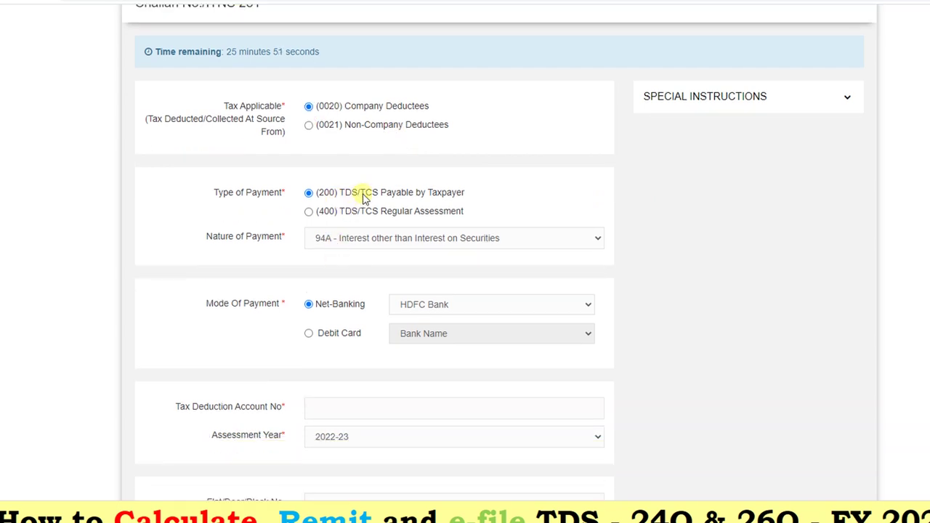
scroll(365, 198, "down", 1)
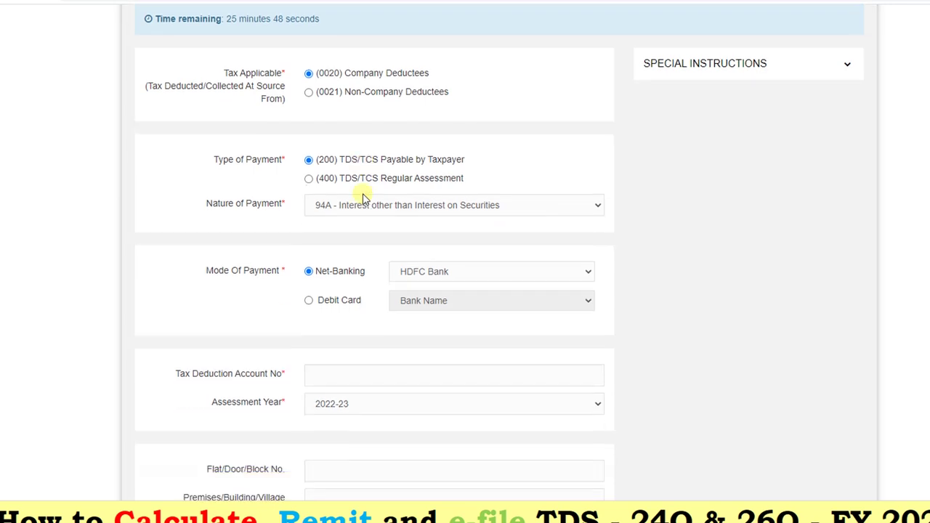
left_click(367, 175)
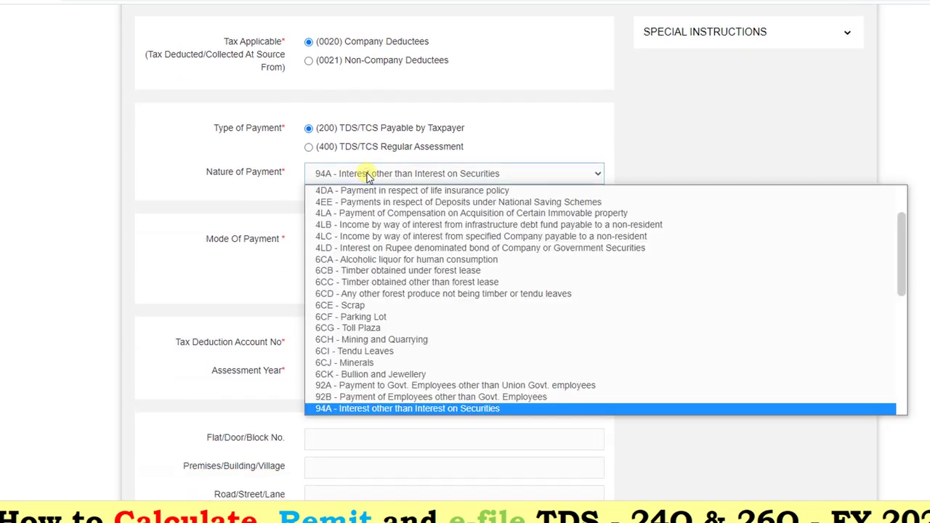
key("Down")
key("Down")
key("Down")
key("Down")
key("Down")
key("Down")
key("Down")
key("Down")
key("Down")
key("Down")
key("Down")
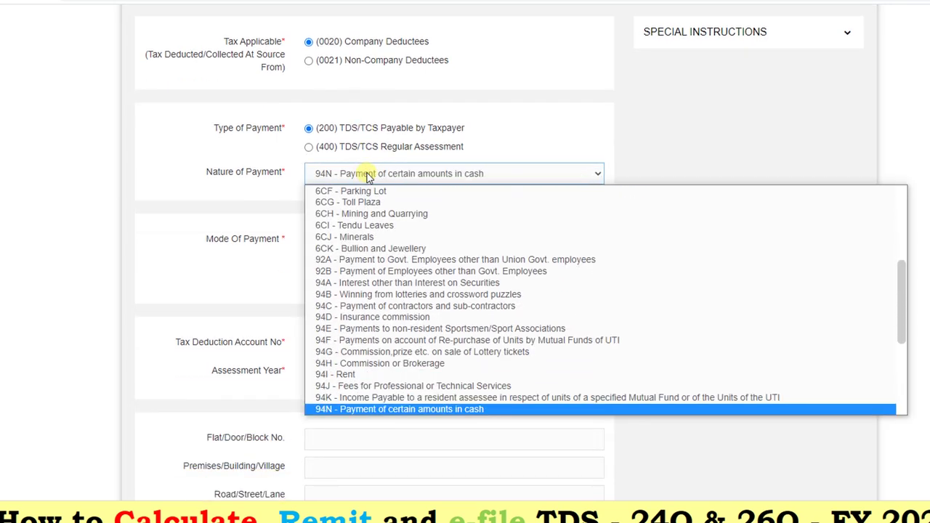
key("Up")
key("Up")
key("Return")
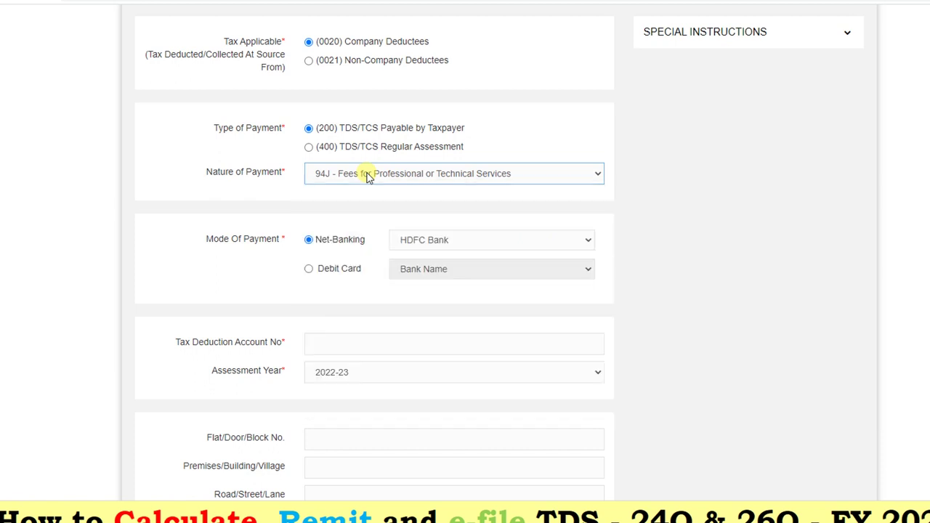
scroll(367, 176, "down", 1)
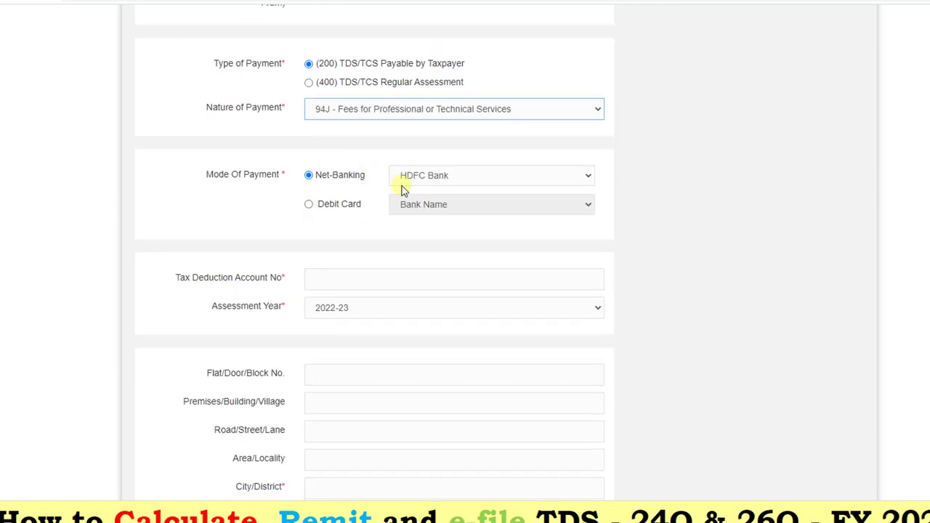
scroll(446, 189, "down", 2)
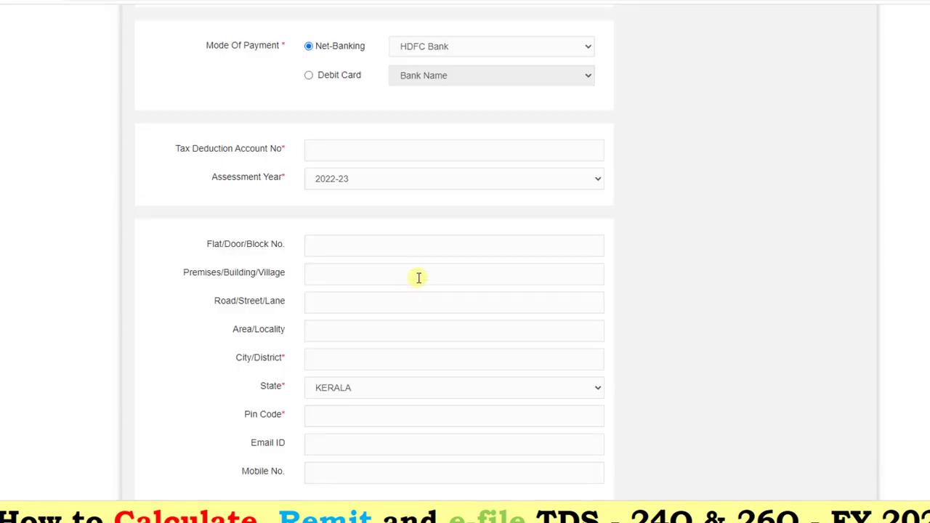
scroll(417, 276, "up", 4)
scroll(417, 336, "up", 1)
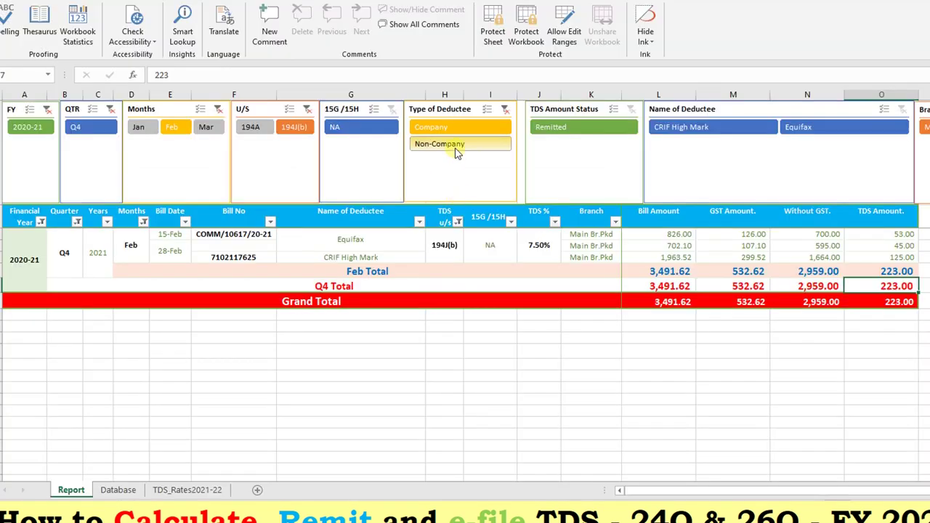
Step: Filter to Non-Company deductees, verify the 1,050.00 TDS, and set the challan to (0021) Non-Company Deductees
left_click(452, 144)
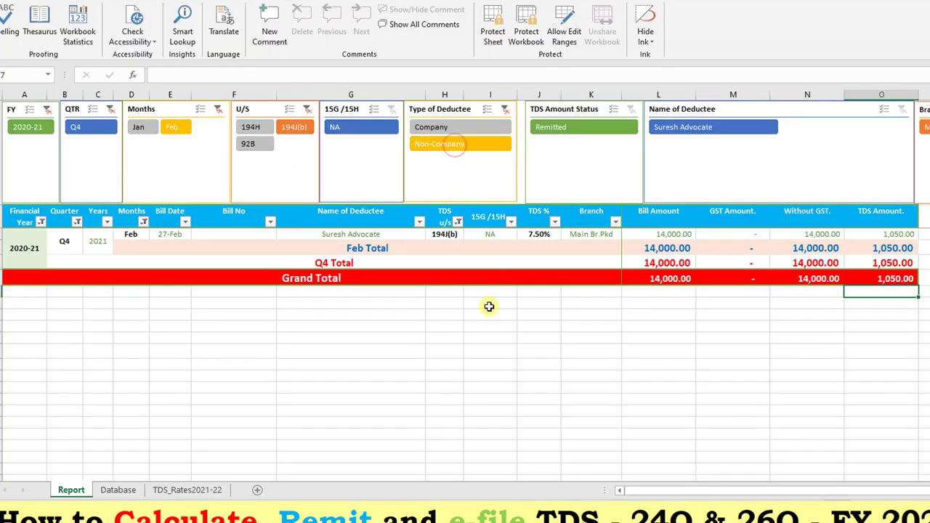
left_click(893, 234)
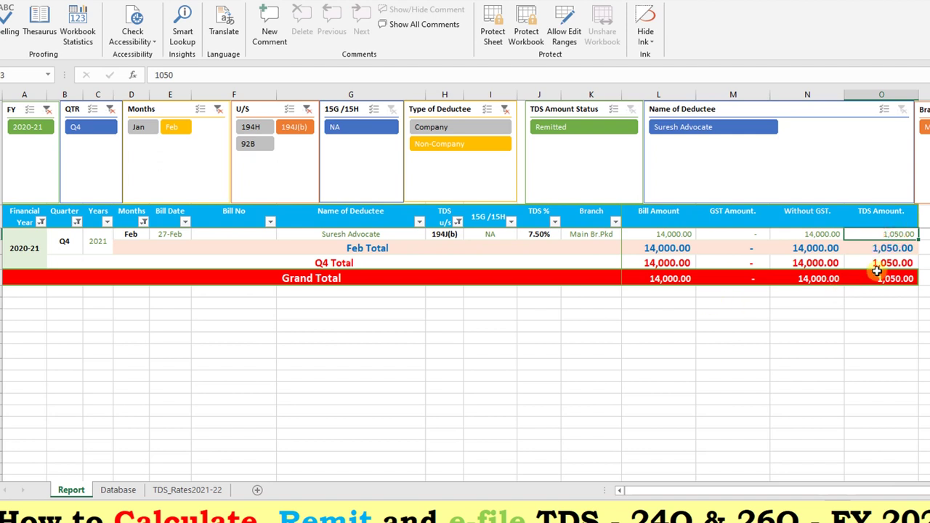
left_click(876, 269)
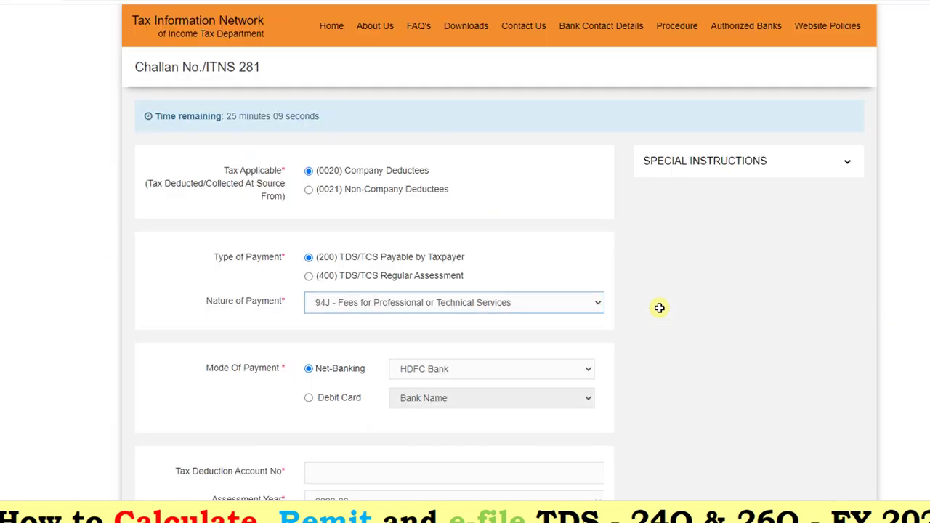
left_click(309, 189)
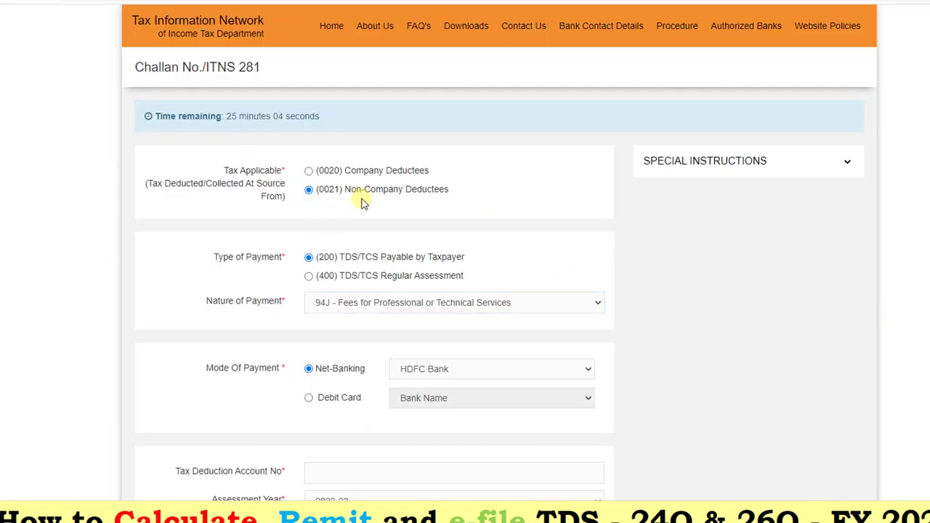
Step: Keep 94J – Fees for Professional or Technical Services as the challan's nature of payment
left_click(366, 306)
left_click(365, 307)
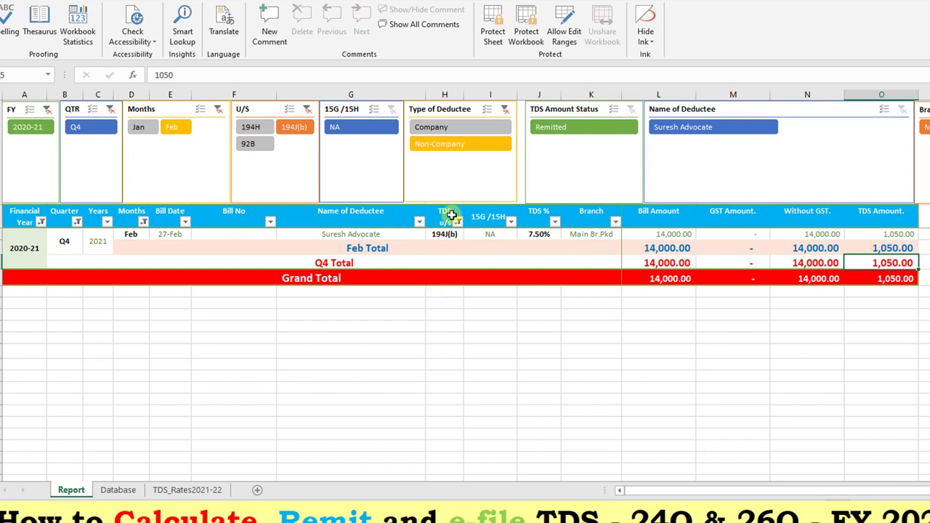
Step: Switch the Type of Deductee filter back to Company deductees
left_click(450, 147)
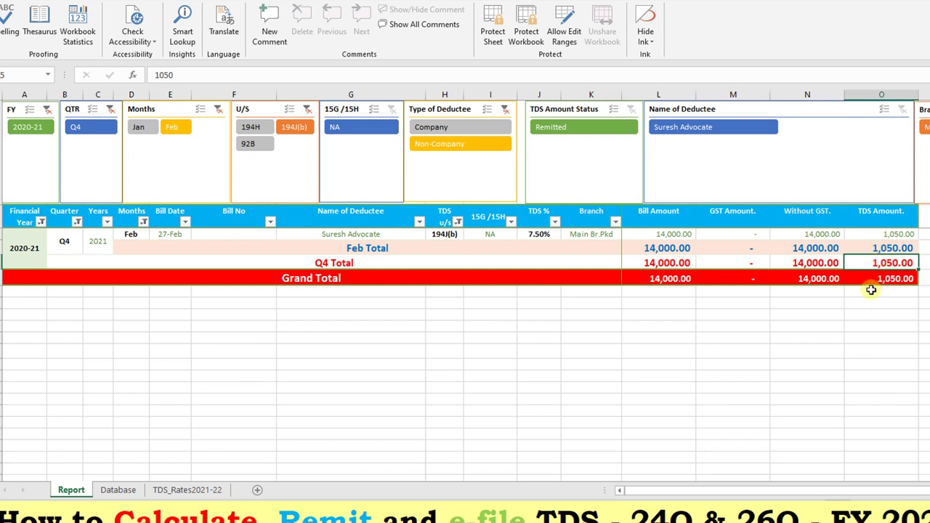
left_click(504, 109)
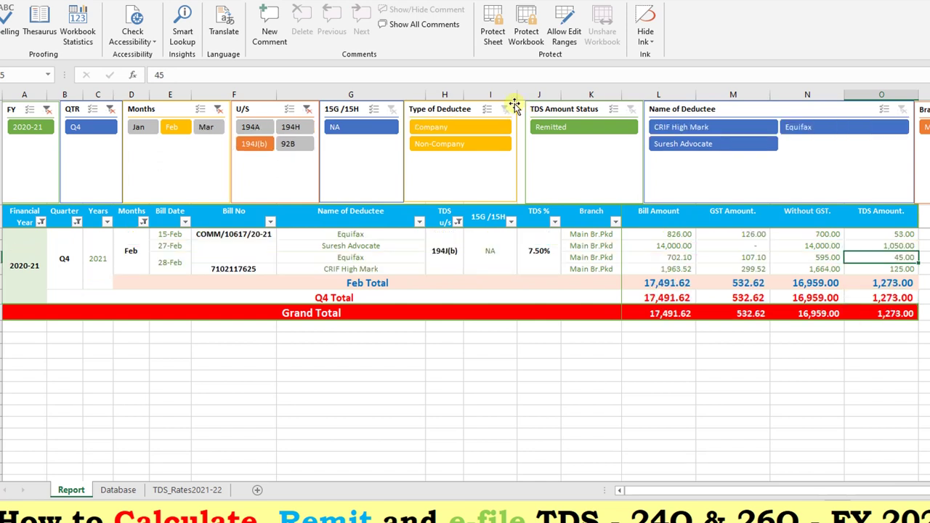
left_click(456, 126)
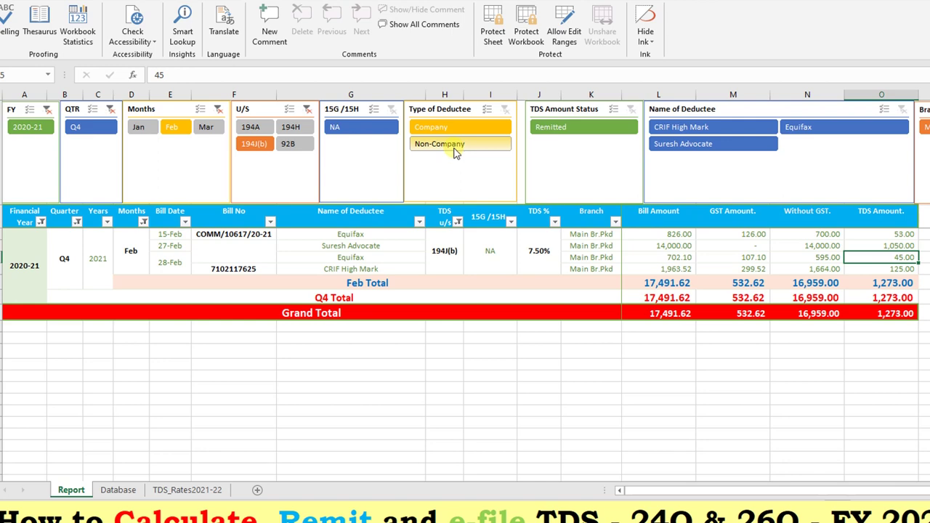
Step: Browse sections 194A, 194H and 92B, then clear the section and month filters to list all rows
left_click(307, 109)
left_click(251, 127)
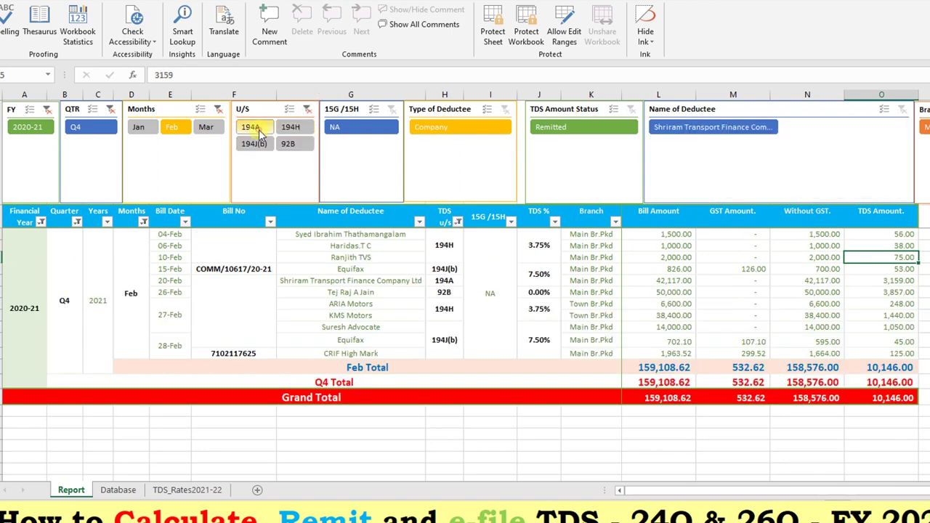
left_click(298, 129)
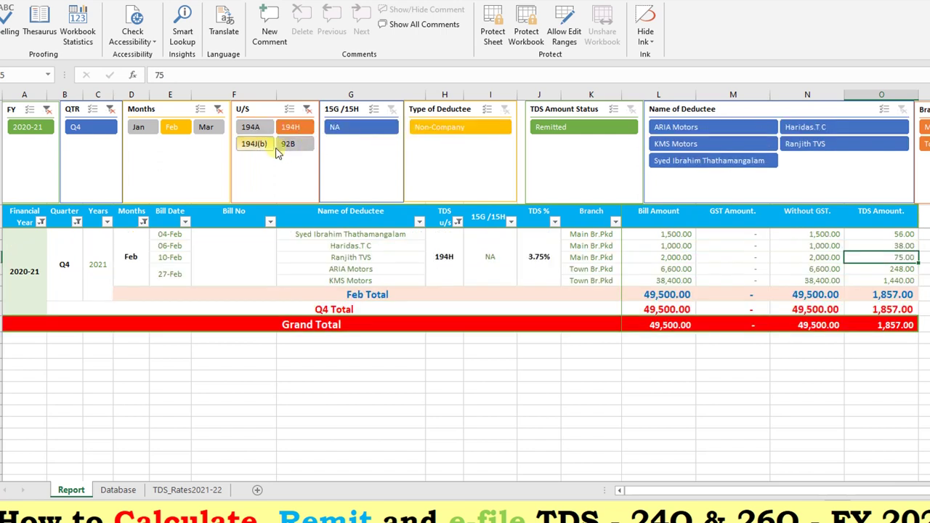
left_click(275, 148)
left_click(304, 148)
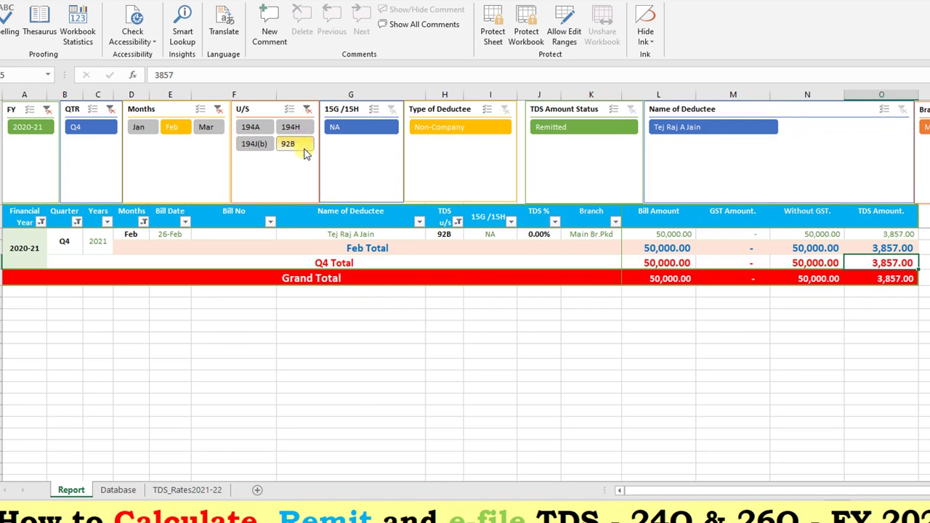
left_click(307, 109)
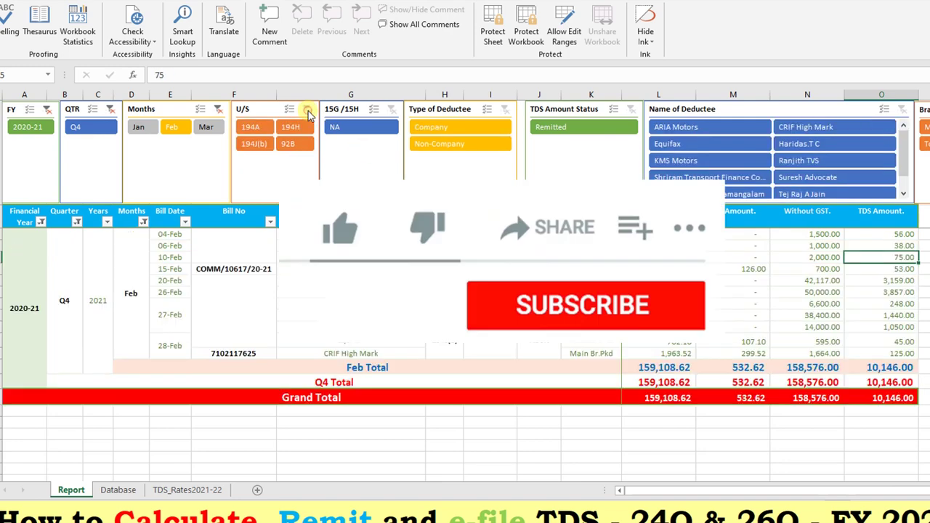
left_click(217, 110)
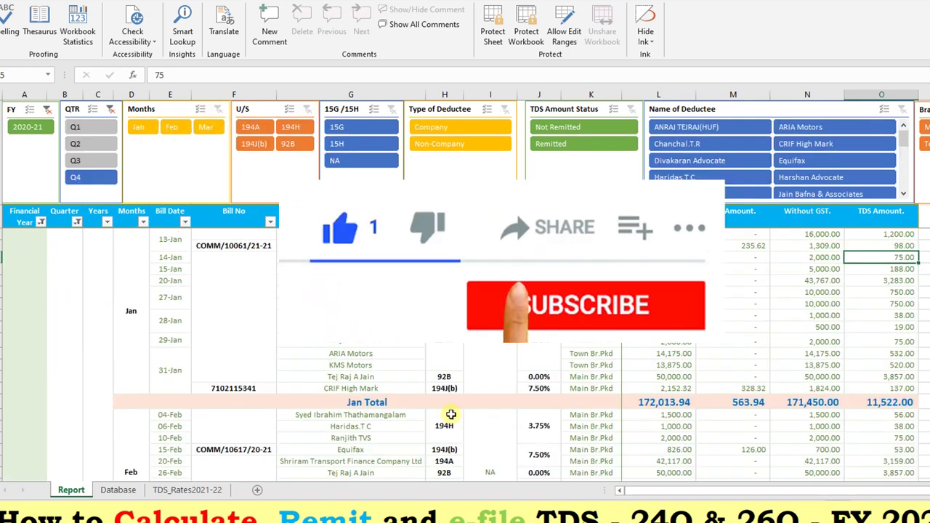
scroll(475, 375, "down", 15)
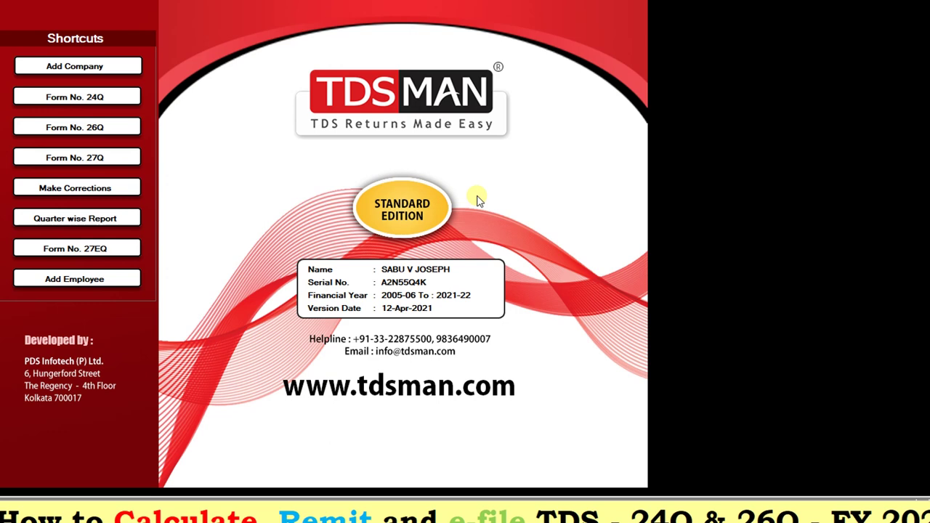
Step: Open Form 26Q for RAKESH CREDITS LTD and go to challan and deductee entry
left_click(95, 131)
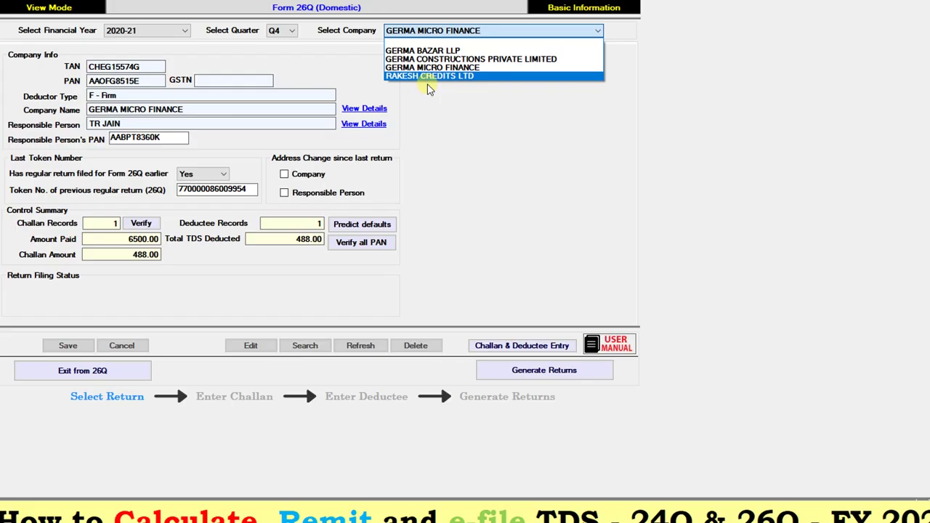
left_click(425, 79)
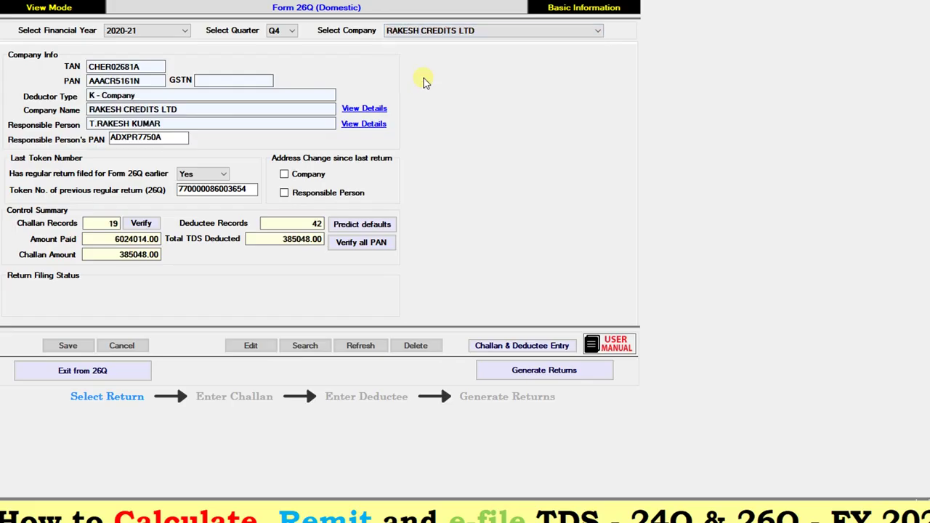
left_click(502, 346)
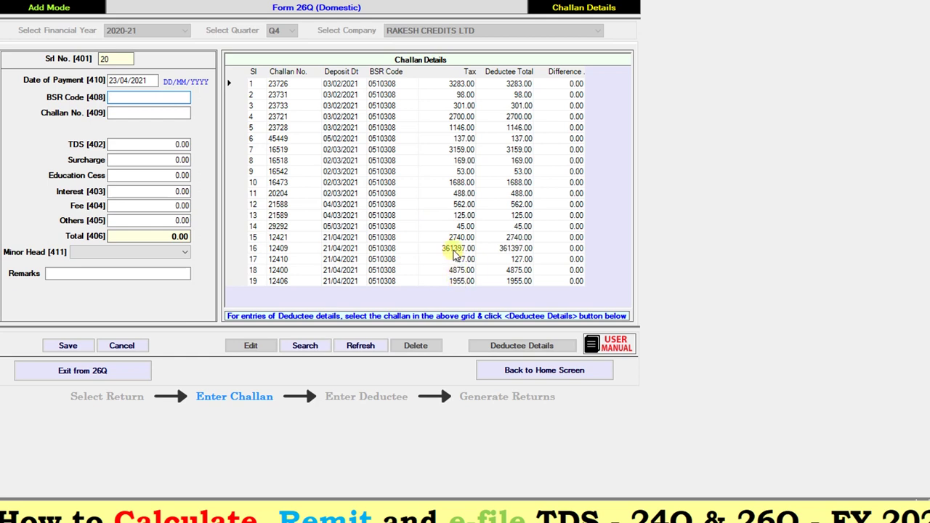
Step: Load challan 16 (12409, 361397.00) and open its deductee details
left_click(454, 250)
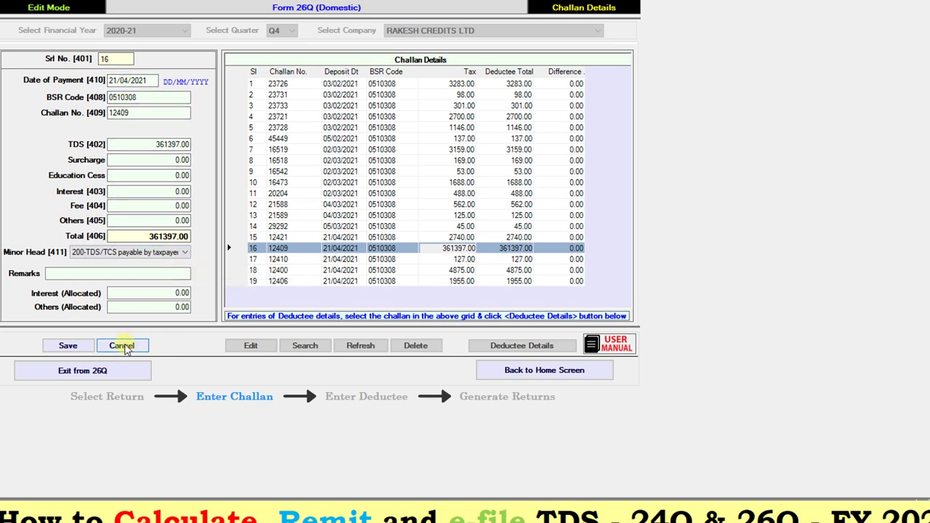
left_click(123, 347)
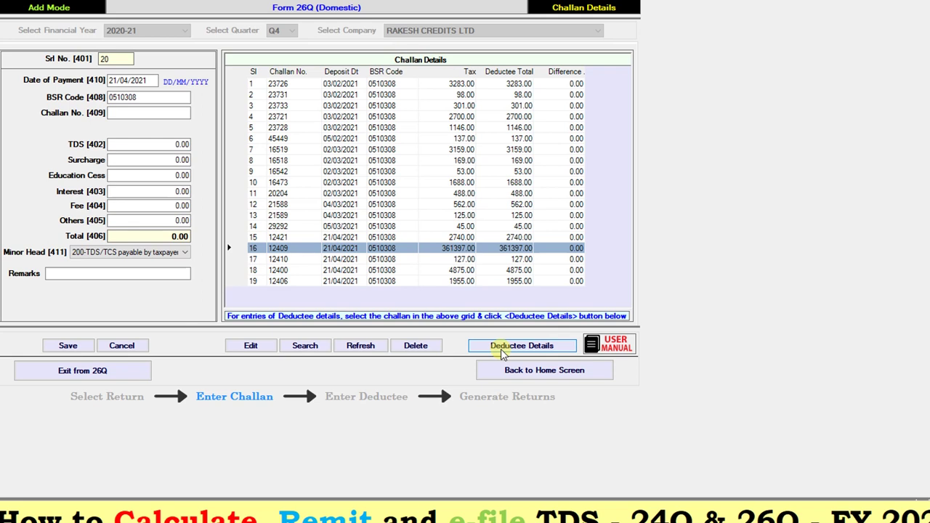
left_click(502, 349)
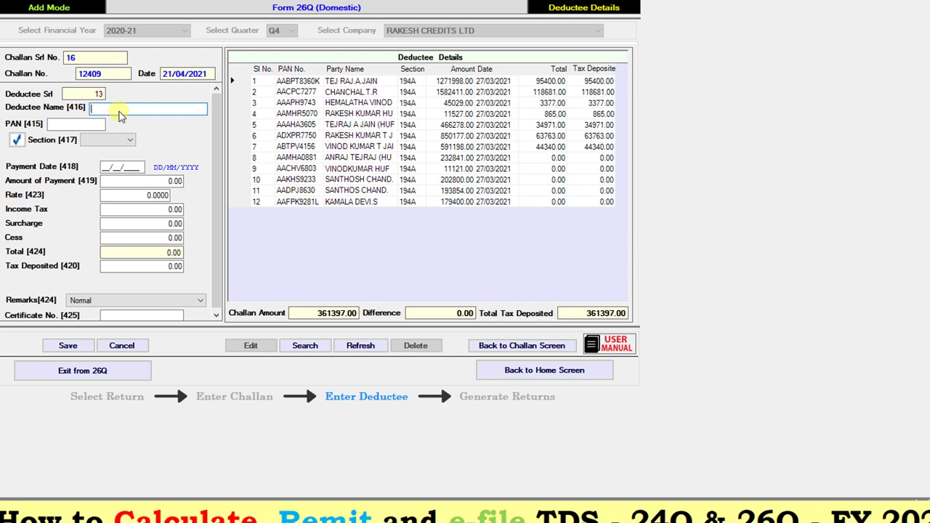
left_click(102, 140)
left_click(99, 142)
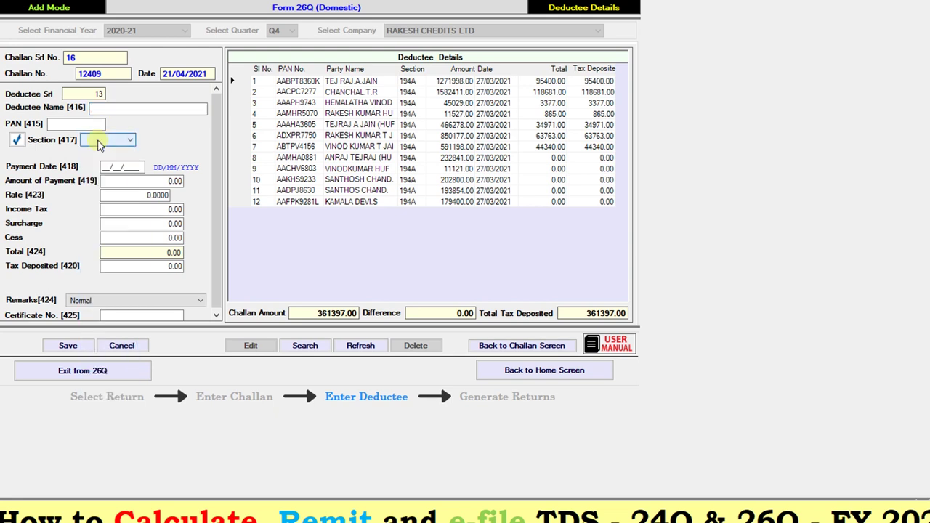
left_click(104, 167)
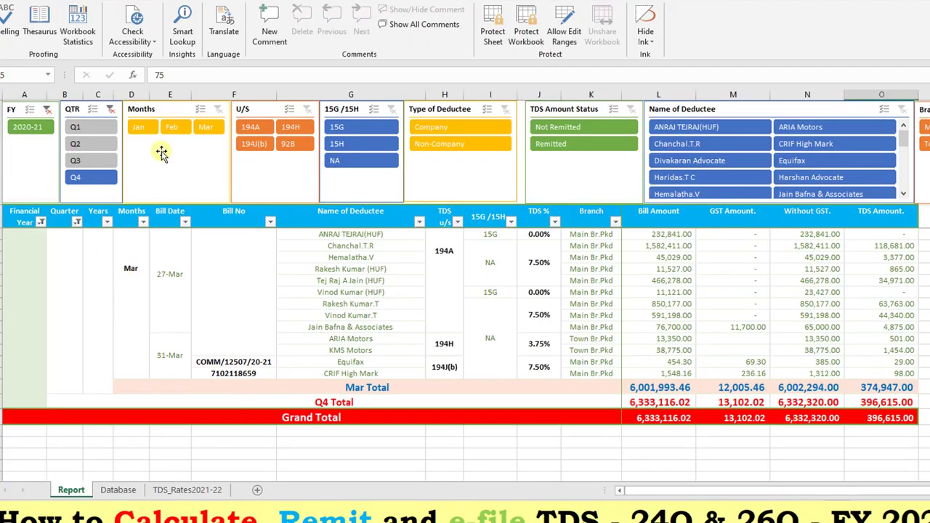
left_click(208, 128)
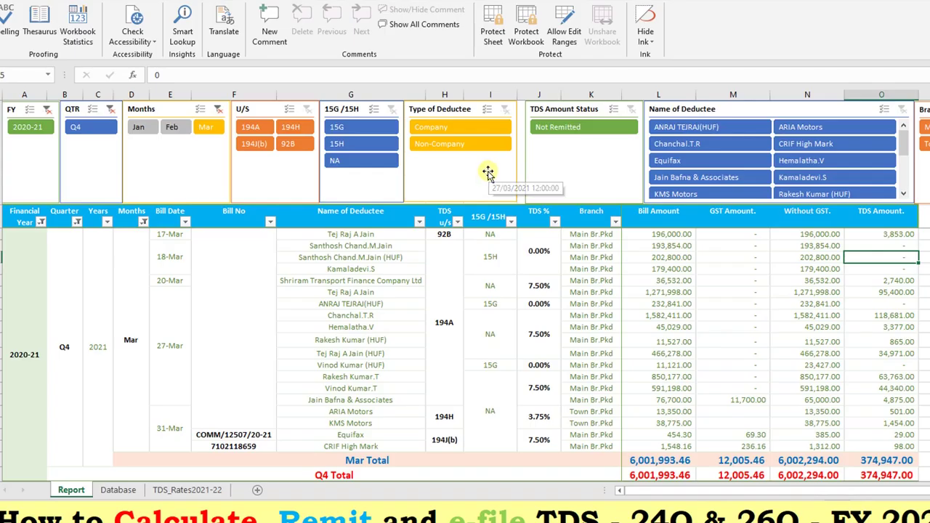
Step: Filter to section 194A, check the 369,012 Q4 TDS total, then select Shriram Transport Finance Company Ltd
left_click(250, 128)
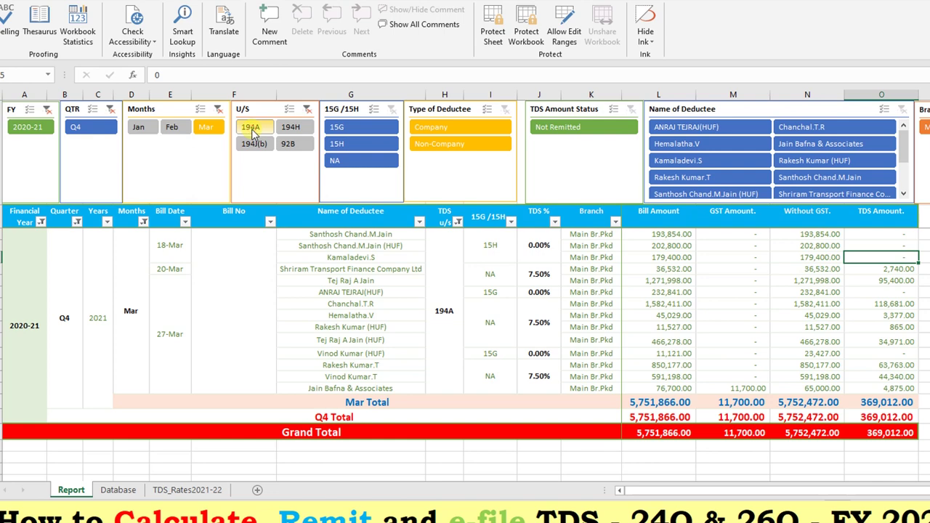
mouse_move(673, 342)
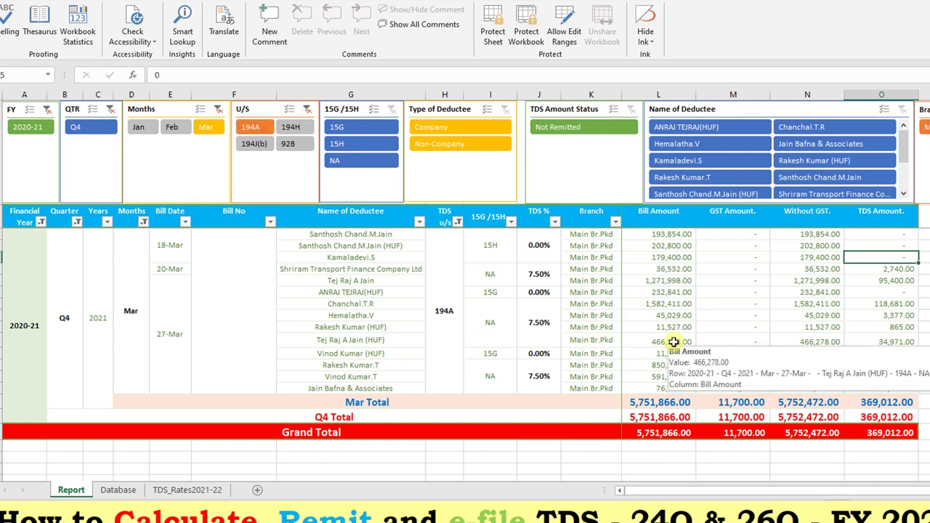
left_click(886, 416)
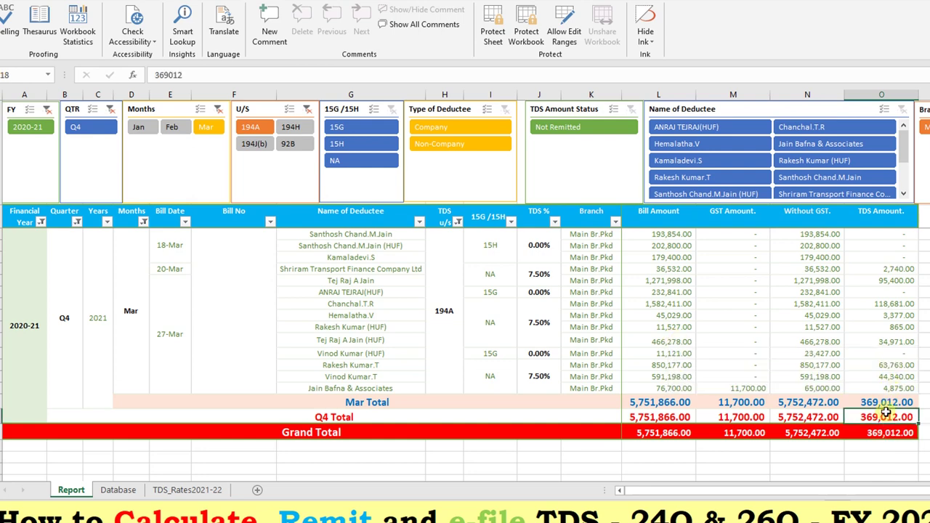
mouse_move(911, 347)
left_click(333, 271)
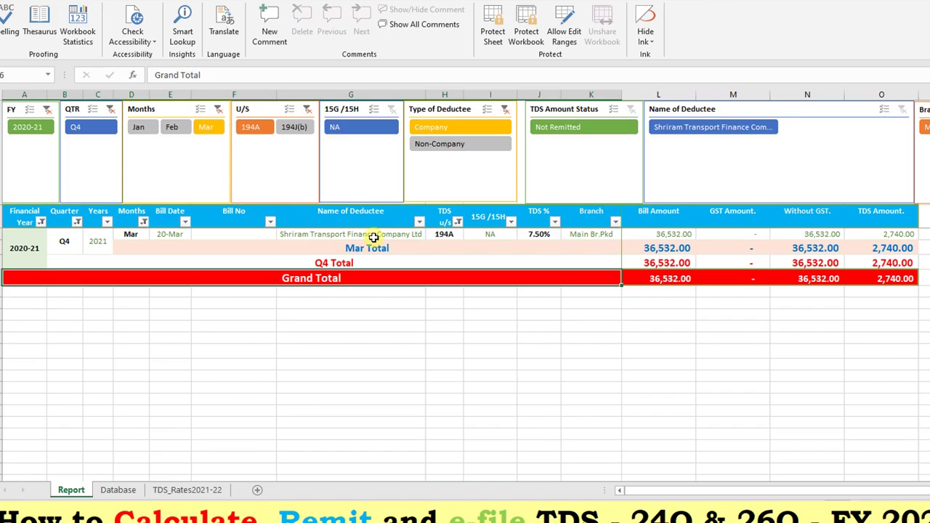
Step: Enter Shriram Transport Finance as deductee 13 under section 194A
left_click(373, 233)
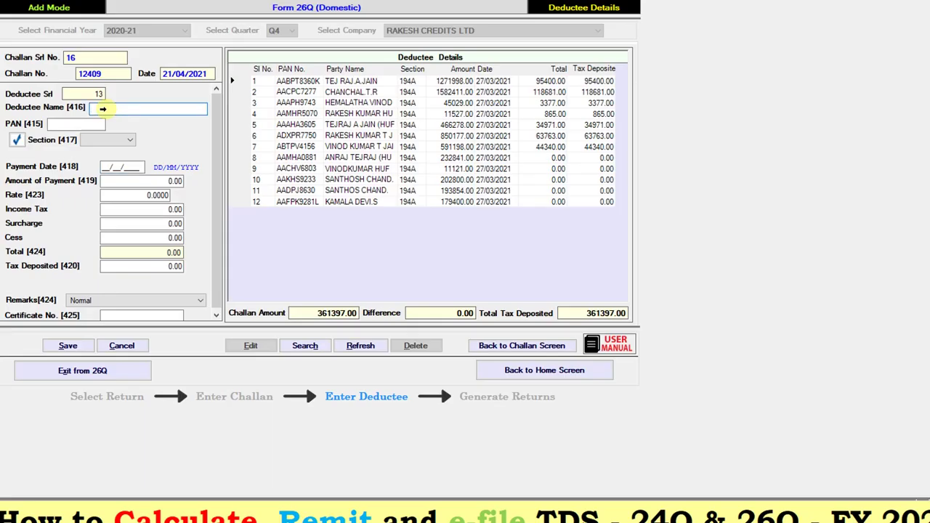
type("S")
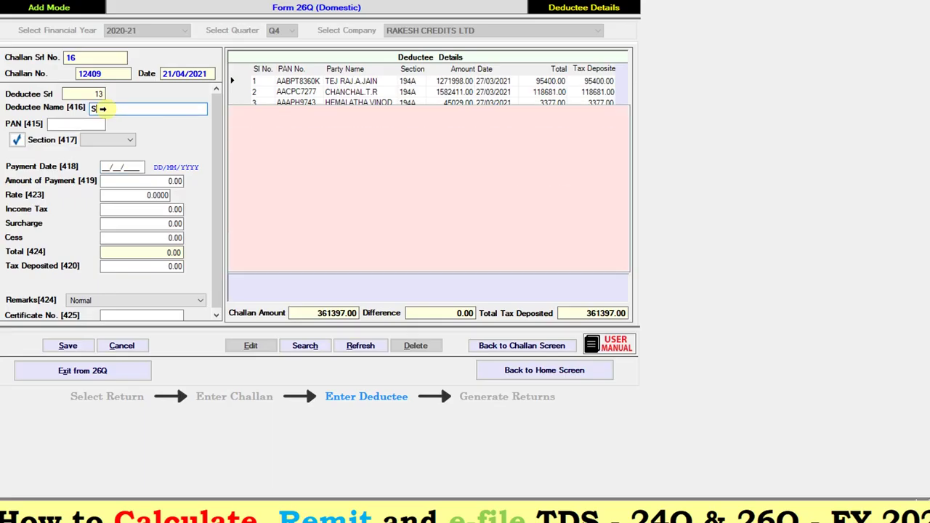
key("Tab")
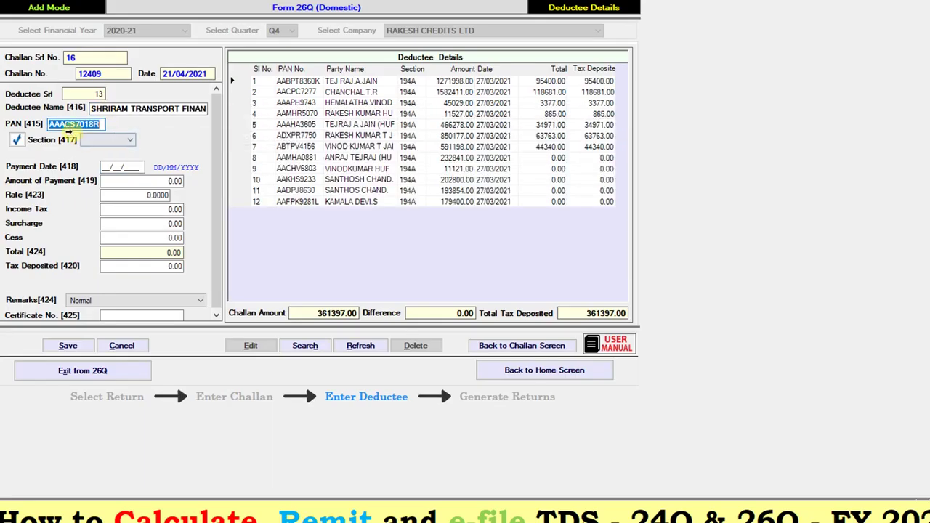
left_click(113, 142)
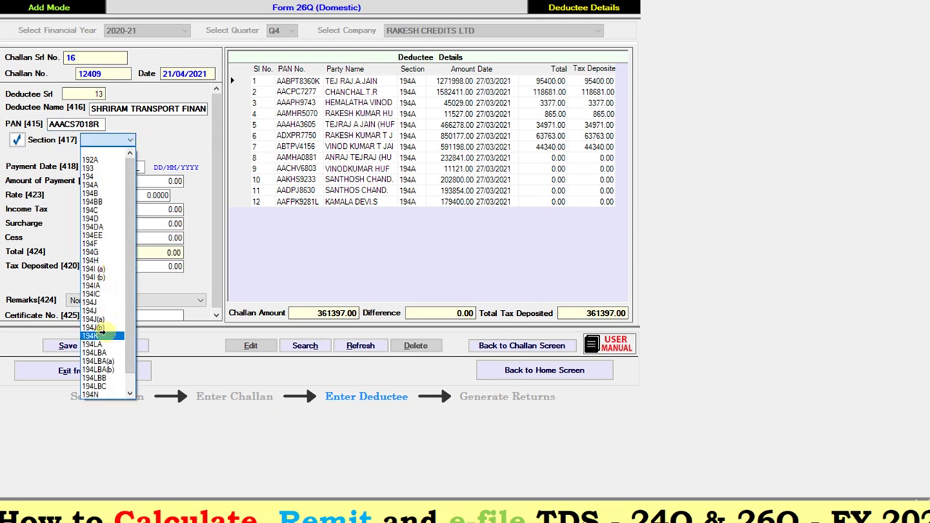
left_click(91, 185)
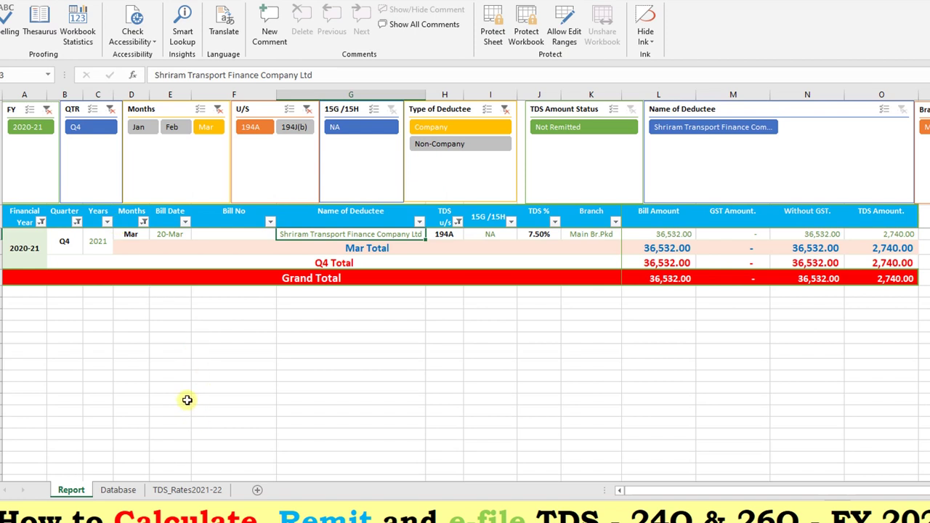
Step: Enter payment date 20/03/2021 and amount 36532, confirming 7.5% rate and 2740.00 income tax
left_click(170, 235)
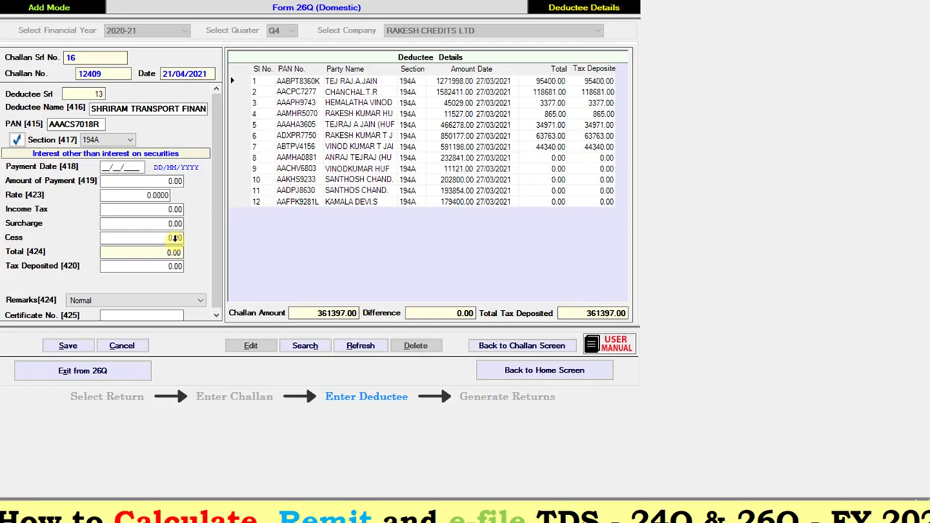
type("20/")
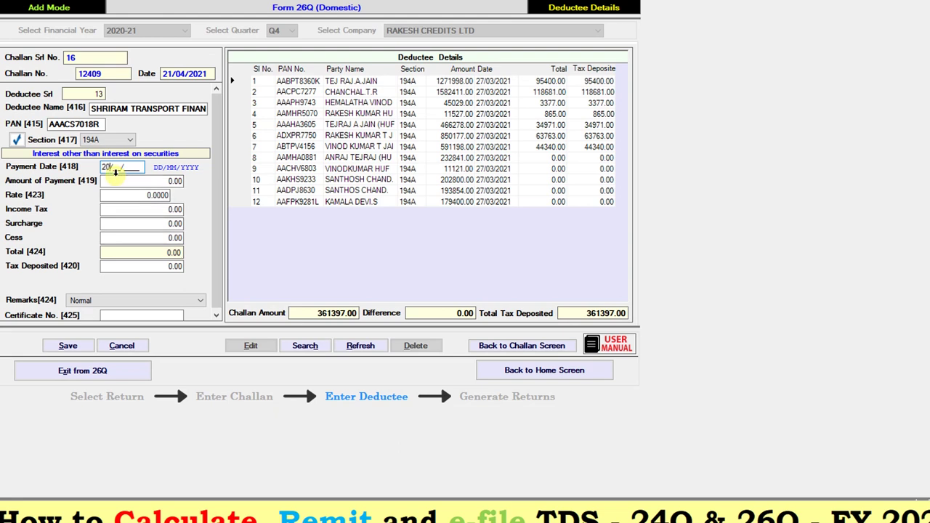
type("03/2021")
key("Tab")
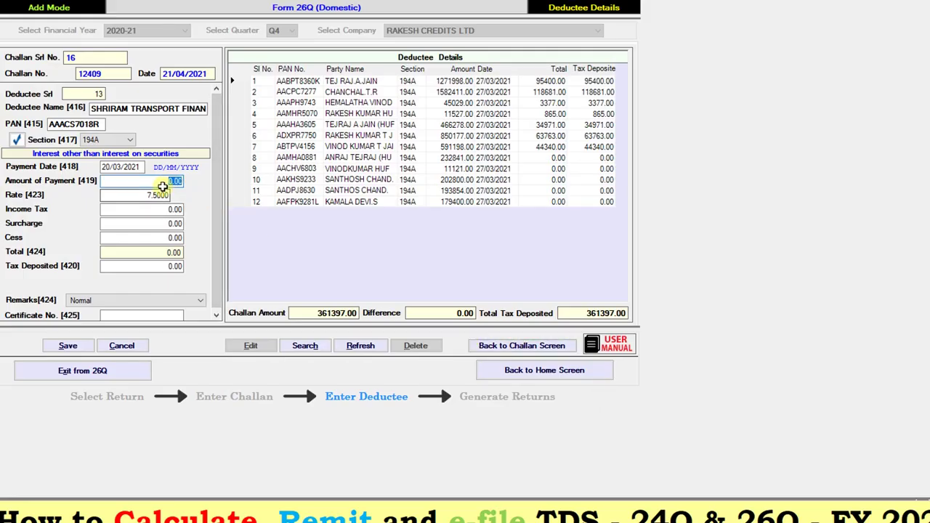
left_click(161, 183)
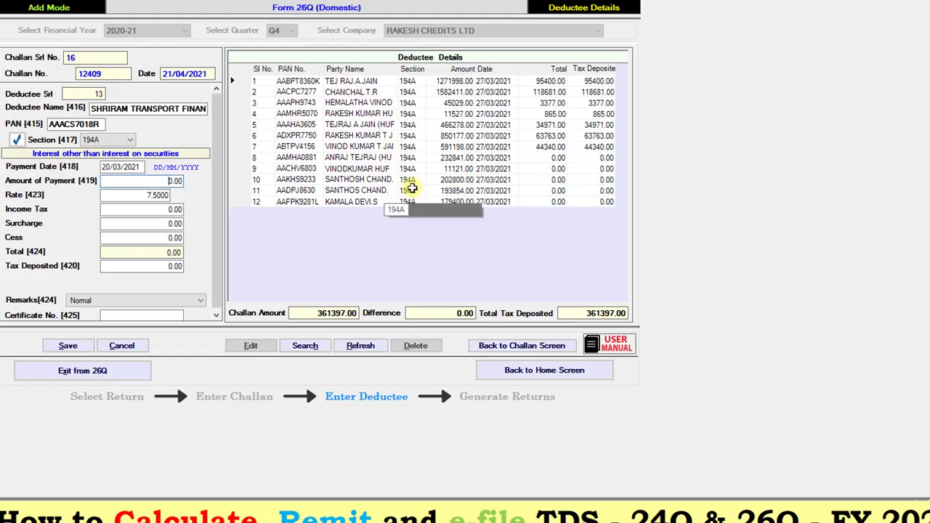
key("Delete")
key("Delete")
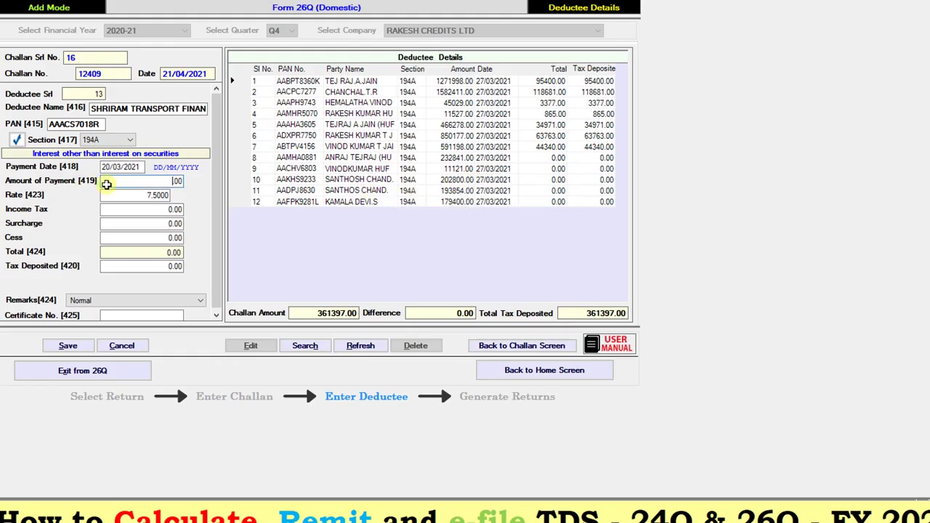
type("36532.")
left_click(154, 195)
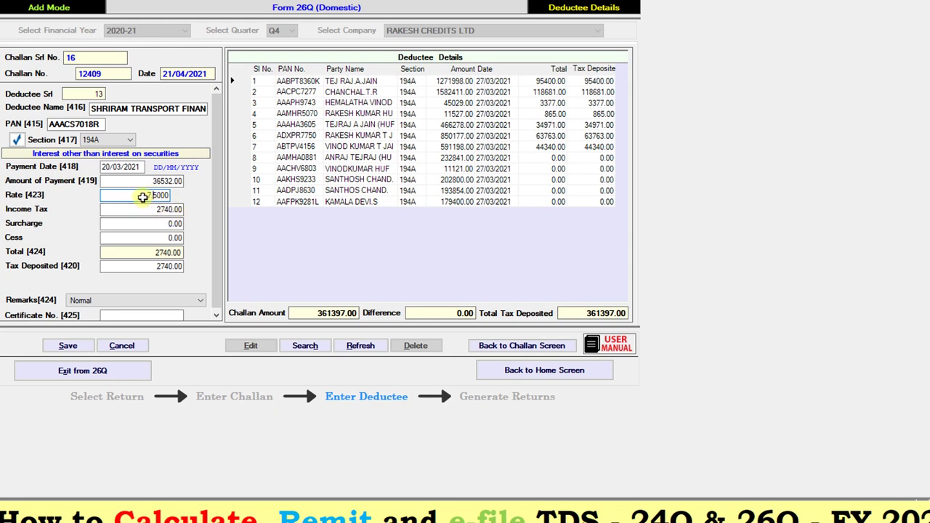
left_click(154, 210)
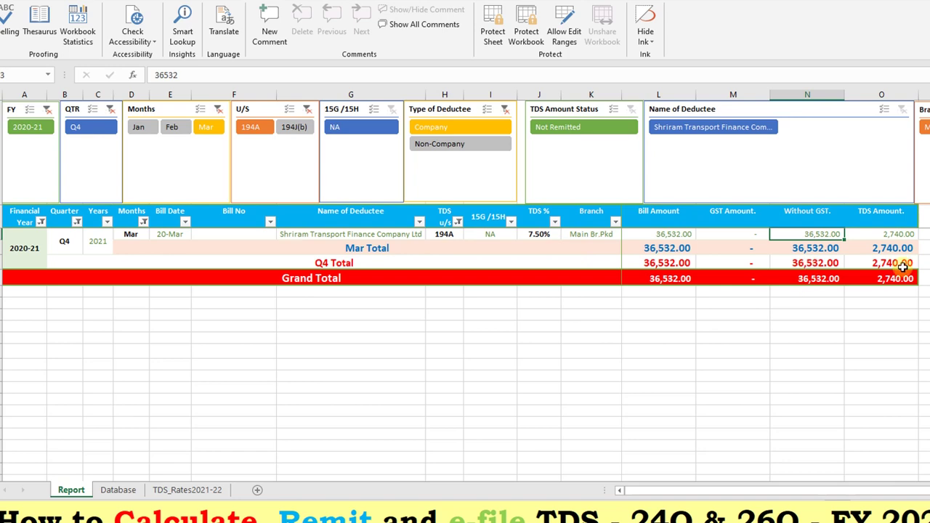
left_click(901, 233)
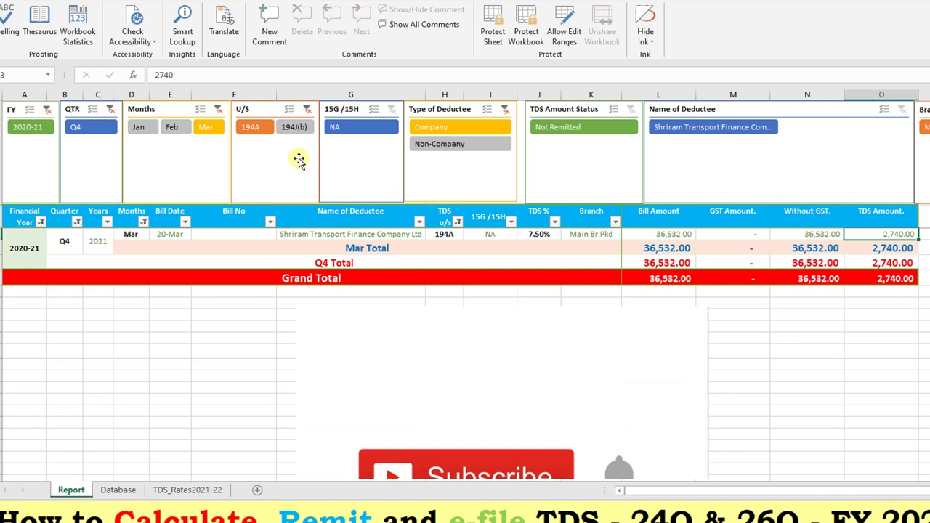
Step: Start a new deductee entry, pick the individual deductee from suggestions, and set section 194A
left_click(456, 158)
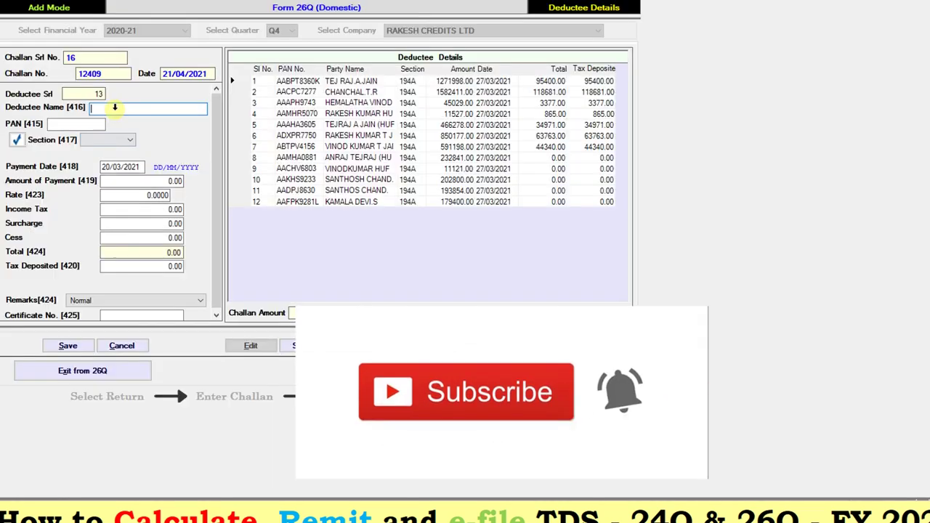
type("TEJ")
key("Return")
left_click(109, 140)
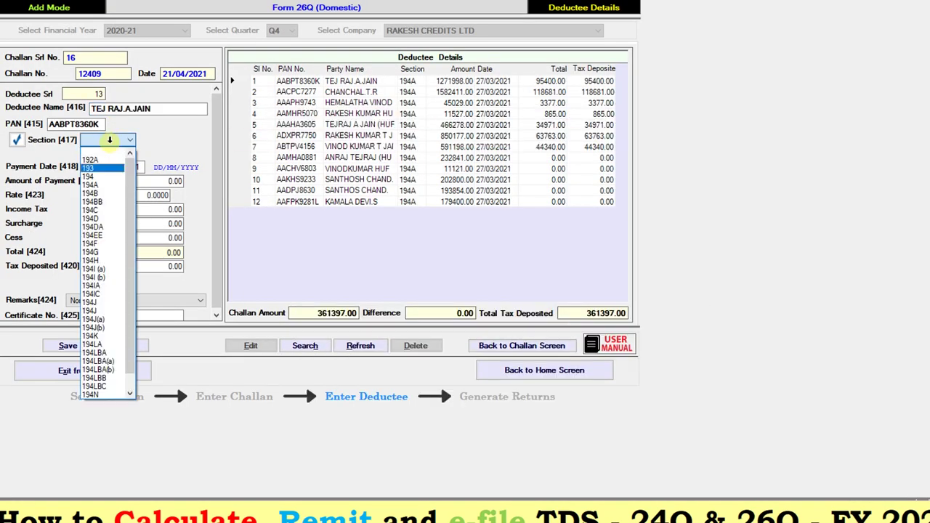
left_click(102, 184)
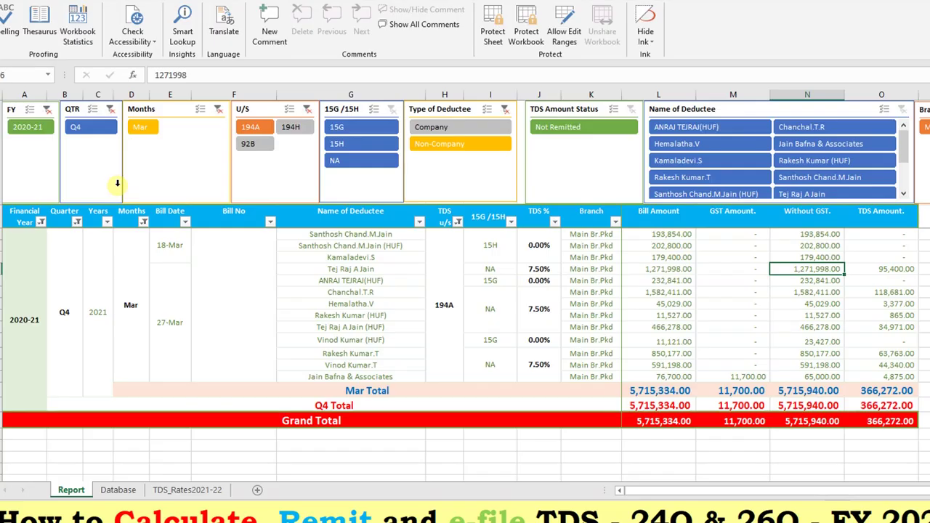
Step: Enter the 27/03/2021 payment of 1271998 from Excel and verify the 95,400.00 income tax
left_click(170, 291)
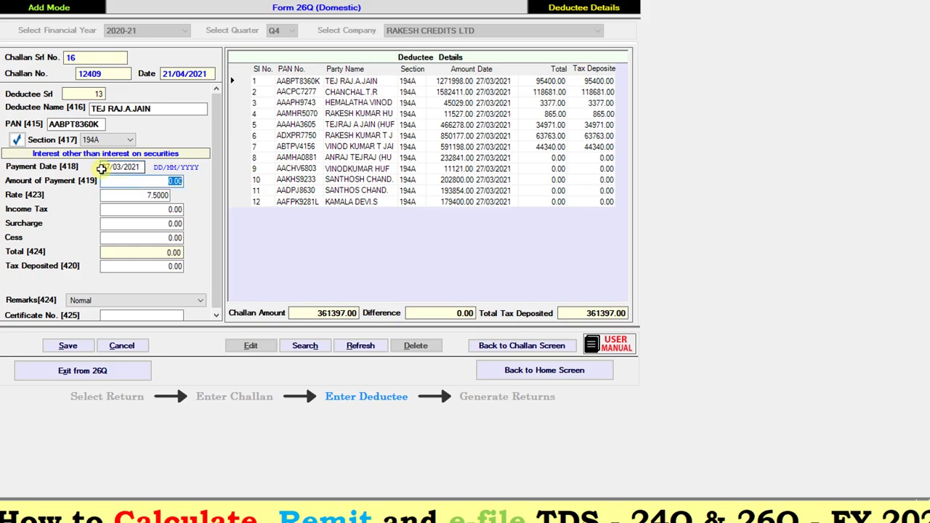
key("alt+Tab")
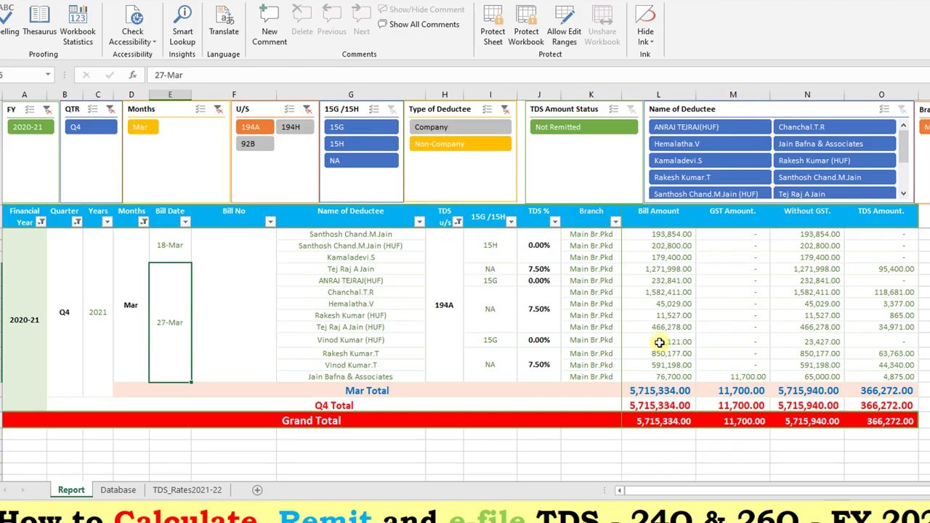
left_click(791, 268)
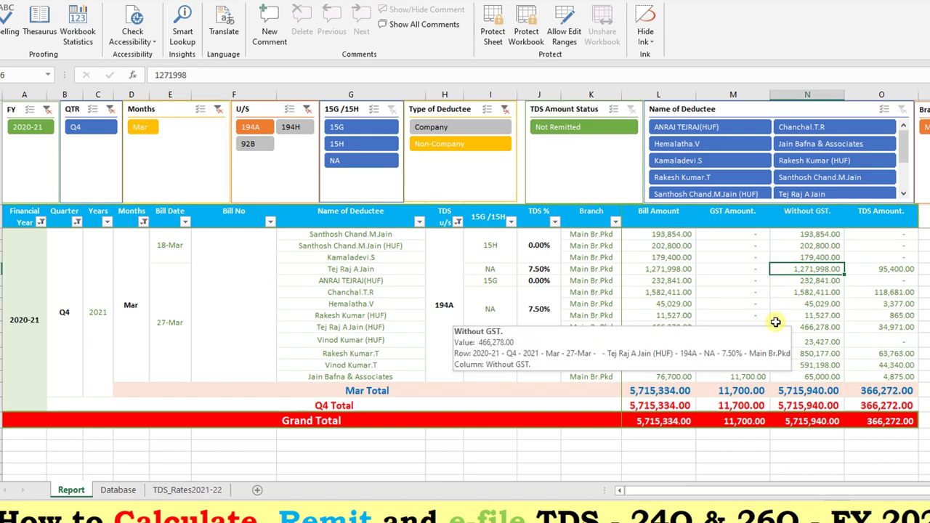
key("alt+Tab")
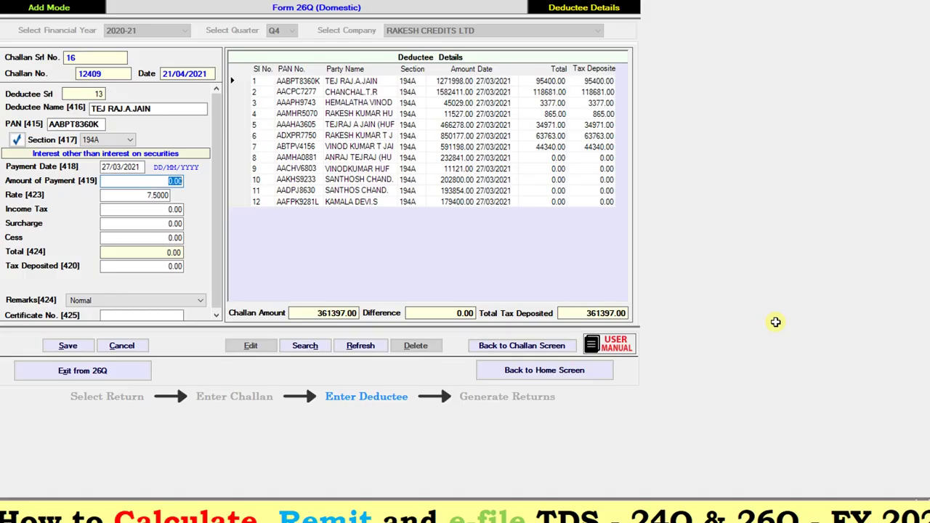
type("1271998")
left_click(174, 210)
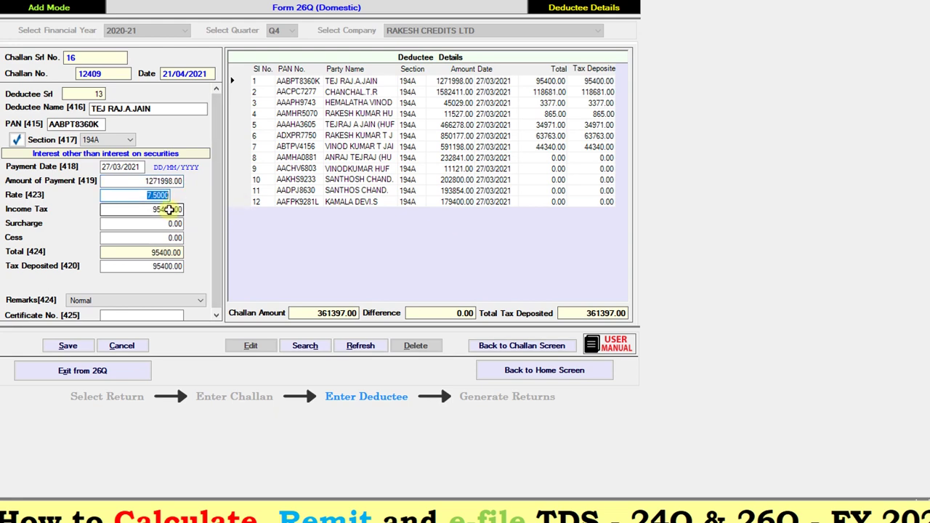
key("alt+Tab")
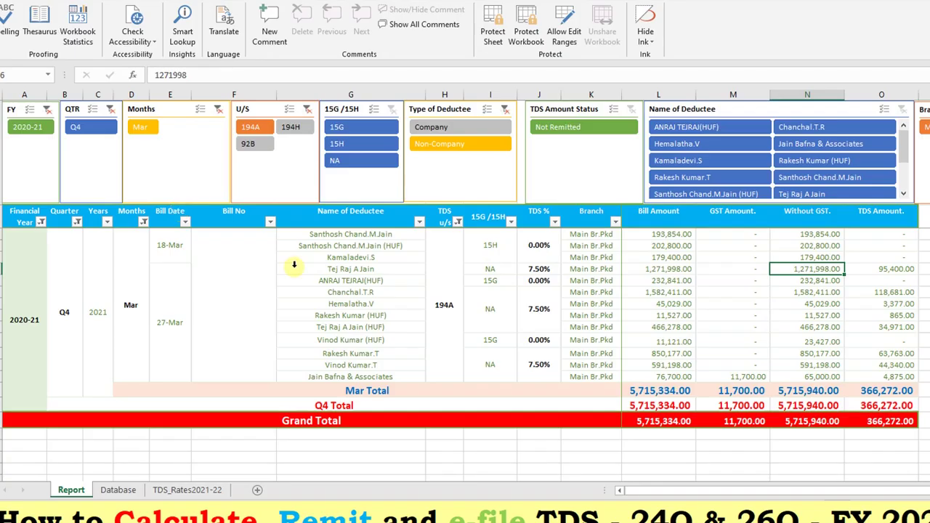
left_click(881, 269)
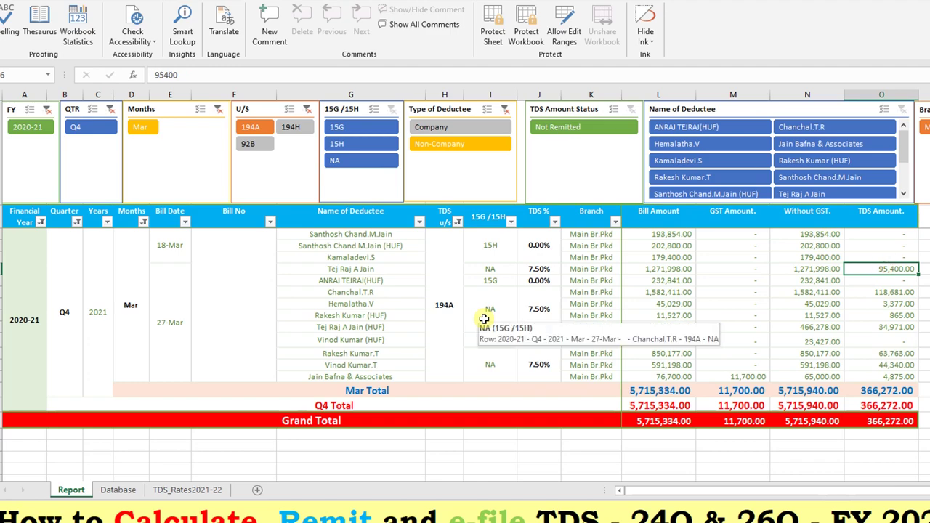
key("alt+Tab")
key("alt+Tab")
Step: Review the Database sheet's section, U/S, TDS %, TDS Amount, deductee and Net Payable columns, returning to Report
left_click(118, 490)
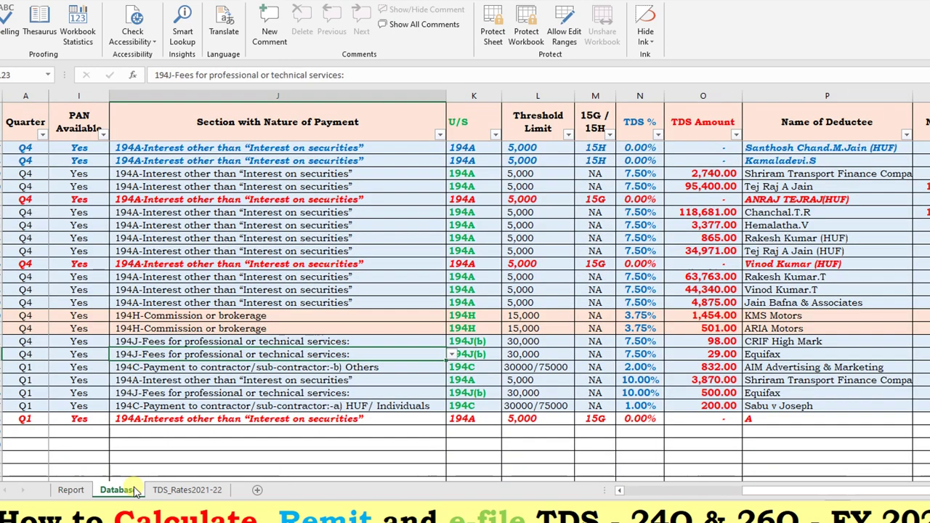
left_click_drag(615, 483, 741, 494)
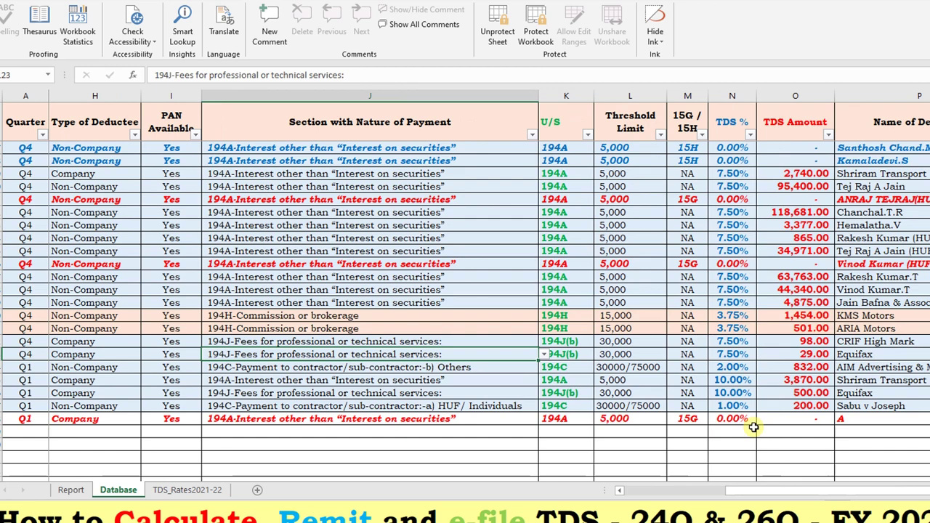
left_click_drag(775, 491, 626, 488)
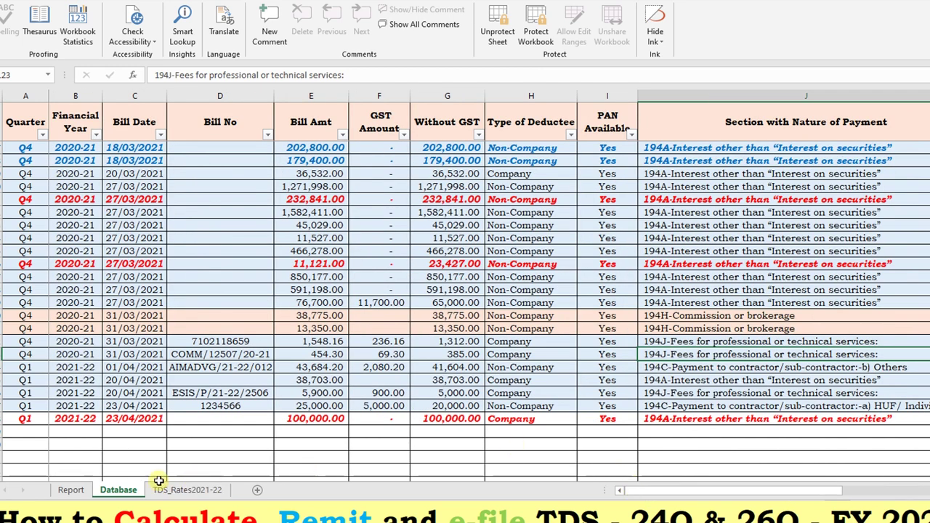
left_click(71, 490)
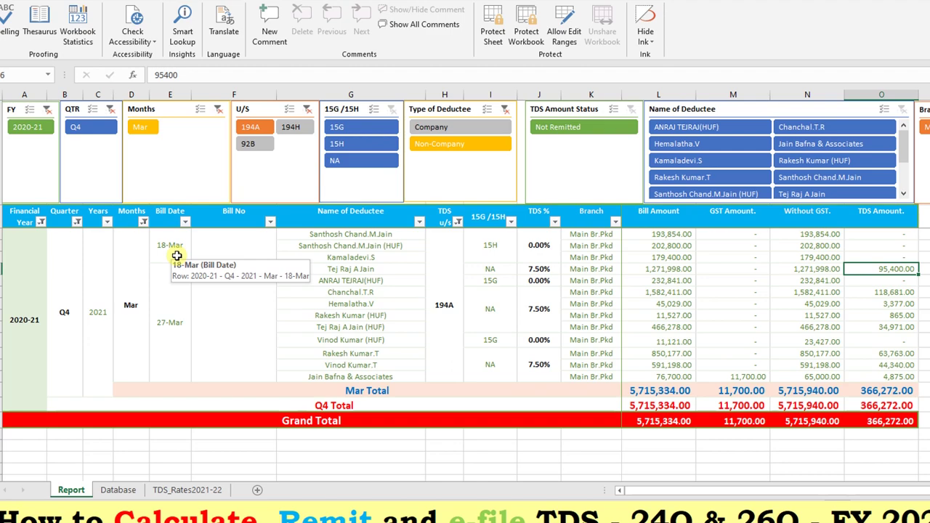
left_click(118, 490)
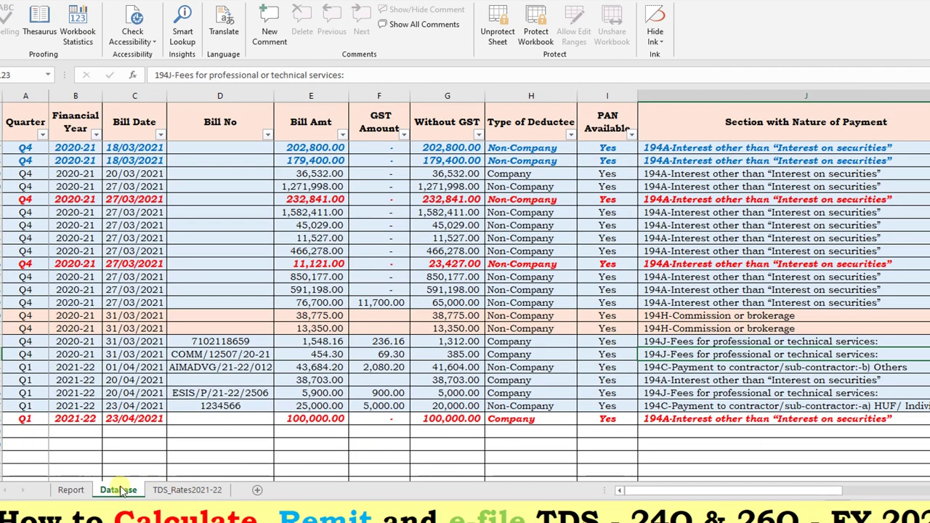
scroll(602, 434, "right", 3)
left_click_drag(679, 486, 756, 494)
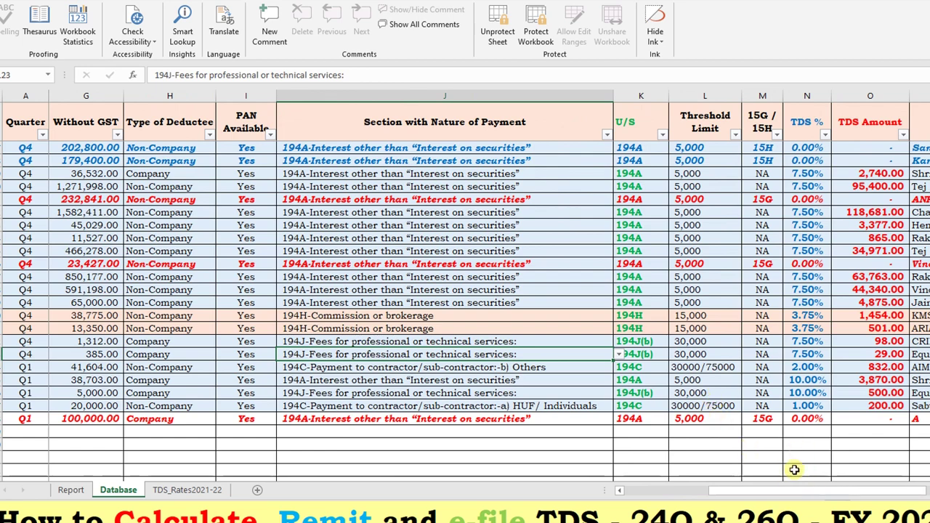
left_click_drag(770, 491, 850, 494)
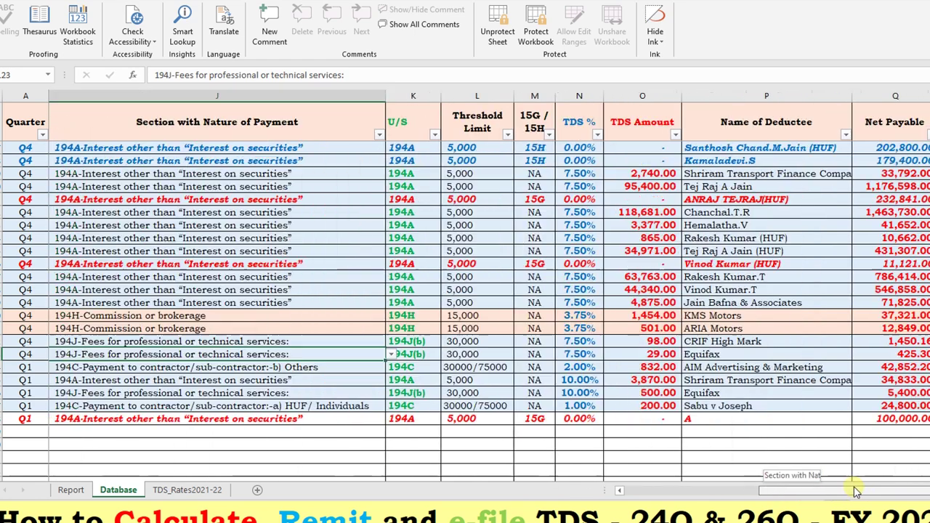
left_click(71, 489)
Step: Clear the FY slicer and check the Grand Total row: 7,959,418.82 billed, 494,618.00 TDS
left_click(46, 112)
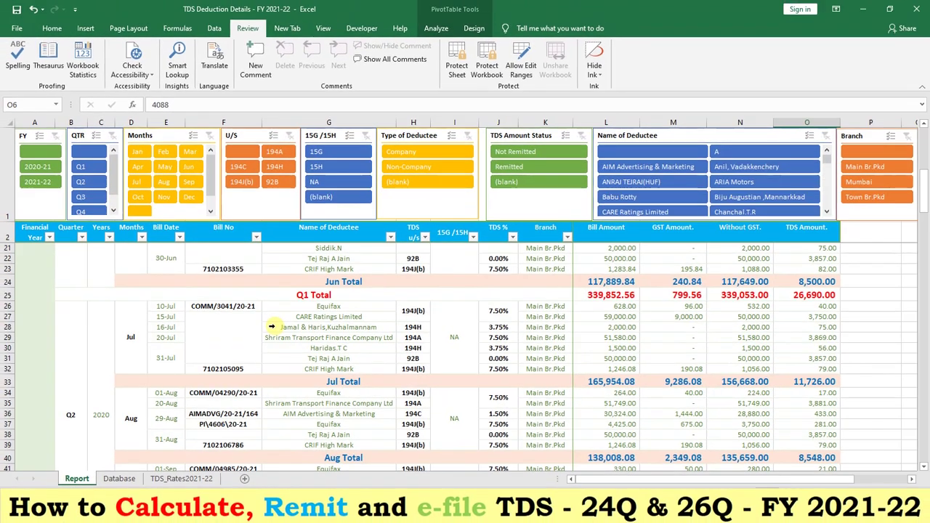
scroll(271, 327, "down", 14)
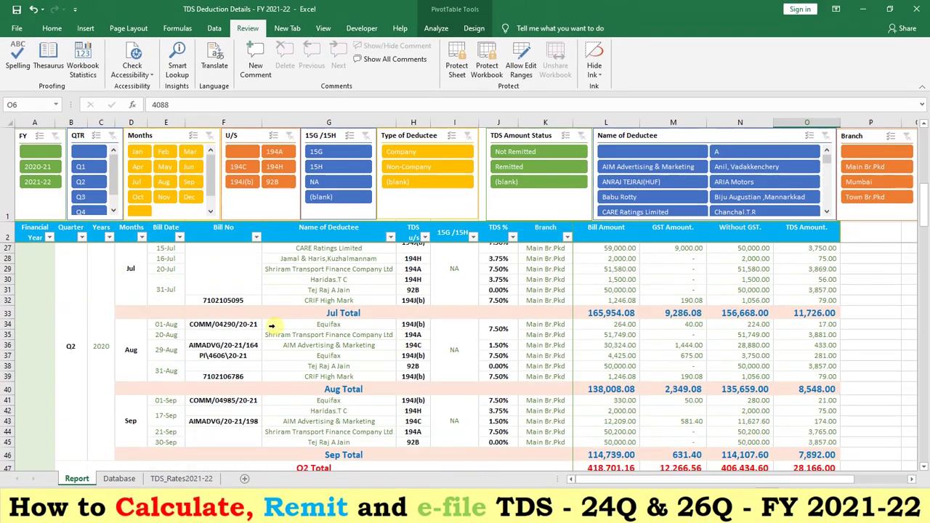
scroll(299, 328, "down", 12)
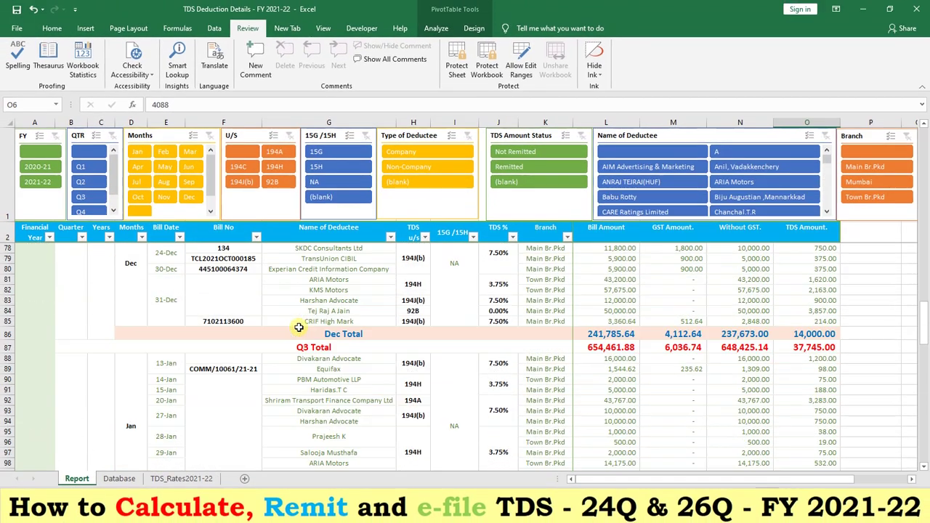
scroll(298, 328, "down", 5)
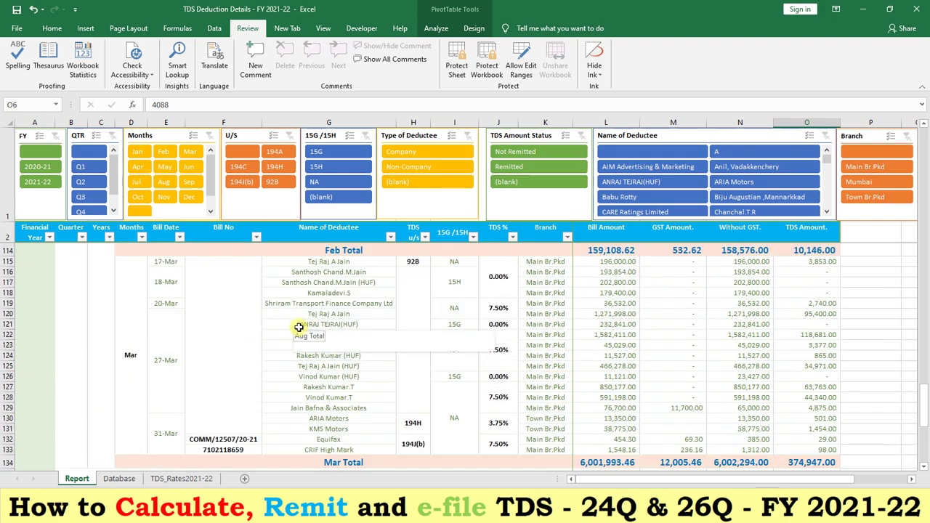
scroll(298, 328, "down", 7)
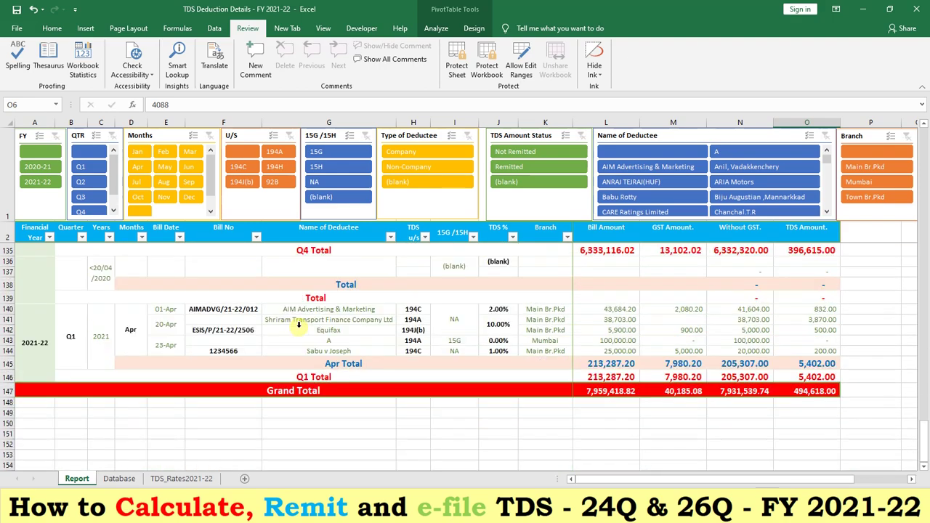